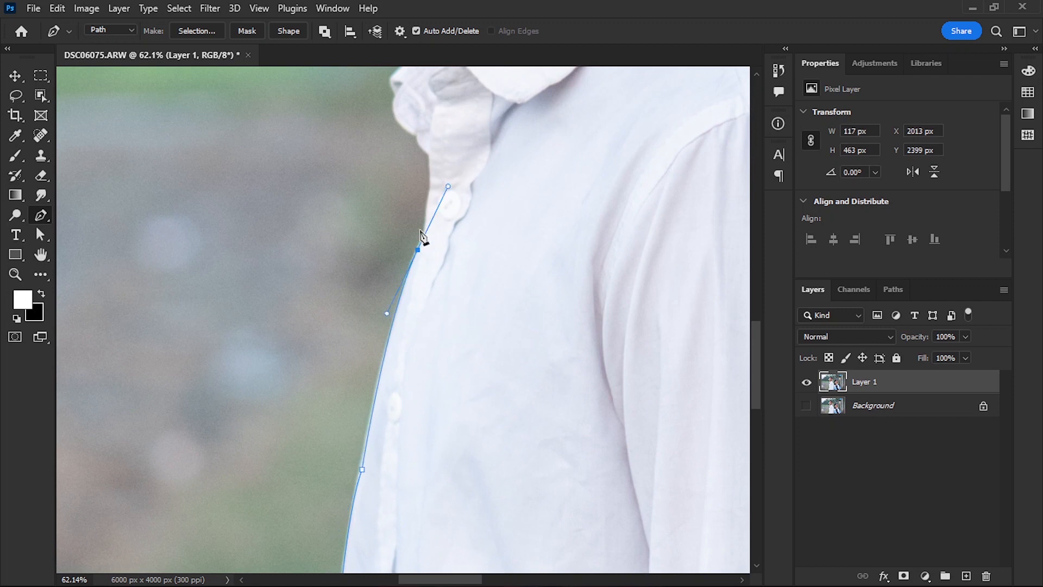
- Extend the pen path up the man's shirt placket to the underside of the ruffled collar
scroll(424, 237, "up", 4)
scroll(471, 288, "up", 2)
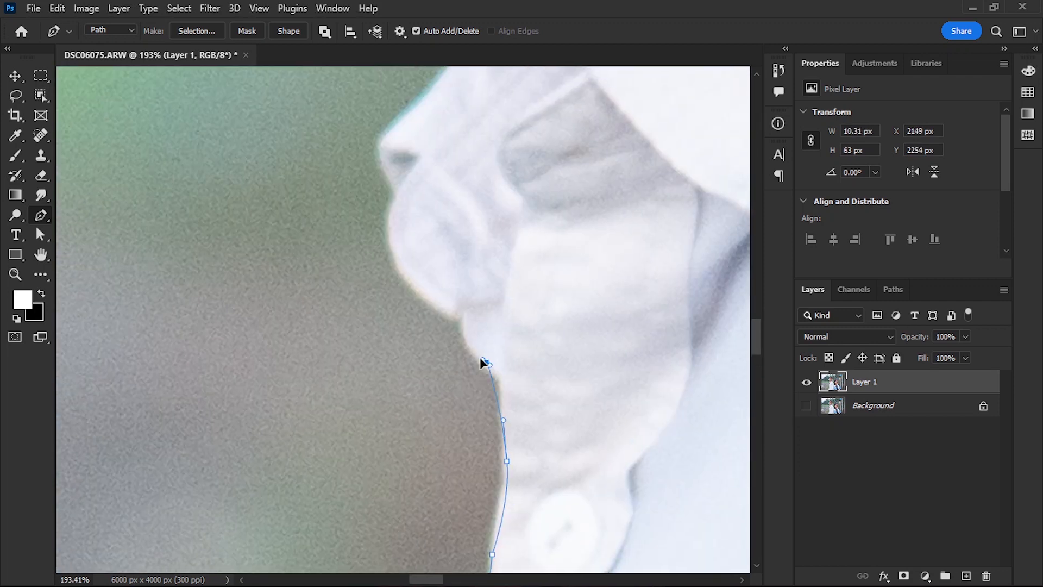
left_click(465, 311, "alt")
left_click_drag(484, 386, 450, 339)
- Trace the outer edge of the man's collar with the Pen tool and continue up his neck to the beard
scroll(468, 347, "up", 3)
left_click_drag(463, 287, 482, 230)
left_click_drag(485, 281, 520, 243)
left_click_drag(464, 299, 536, 382)
left_click(510, 249)
left_click_drag(465, 248, 517, 326)
left_click(466, 248, "alt")
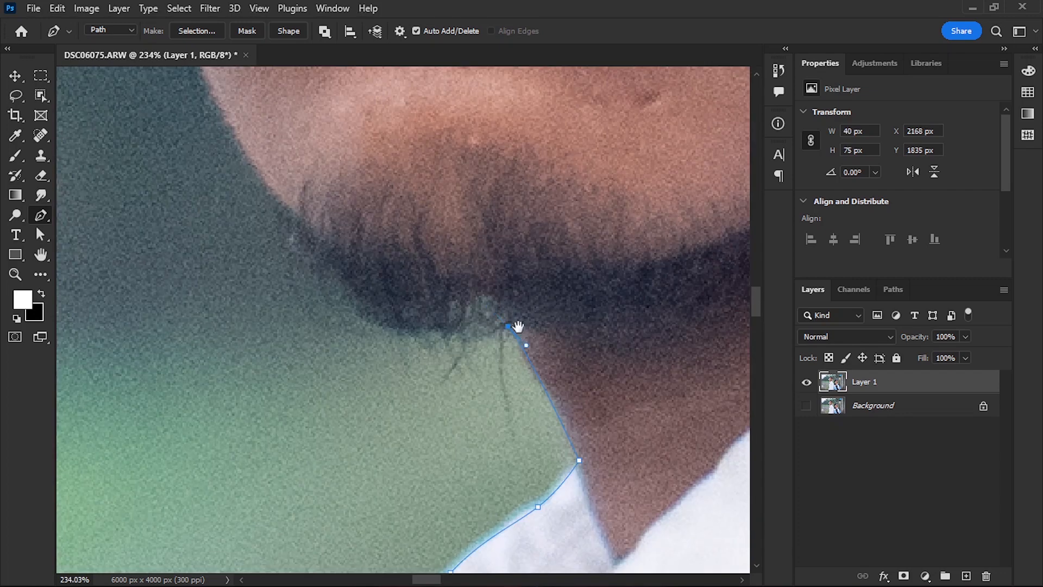
- Curve the pen path around the underside of the man's bearded chin to his lower jaw
left_click_drag(358, 299, 307, 192)
key("ctrl+z")
scroll(354, 314, "down", 4)
left_click(354, 303, "alt")
left_click_drag(331, 237, 444, 421)
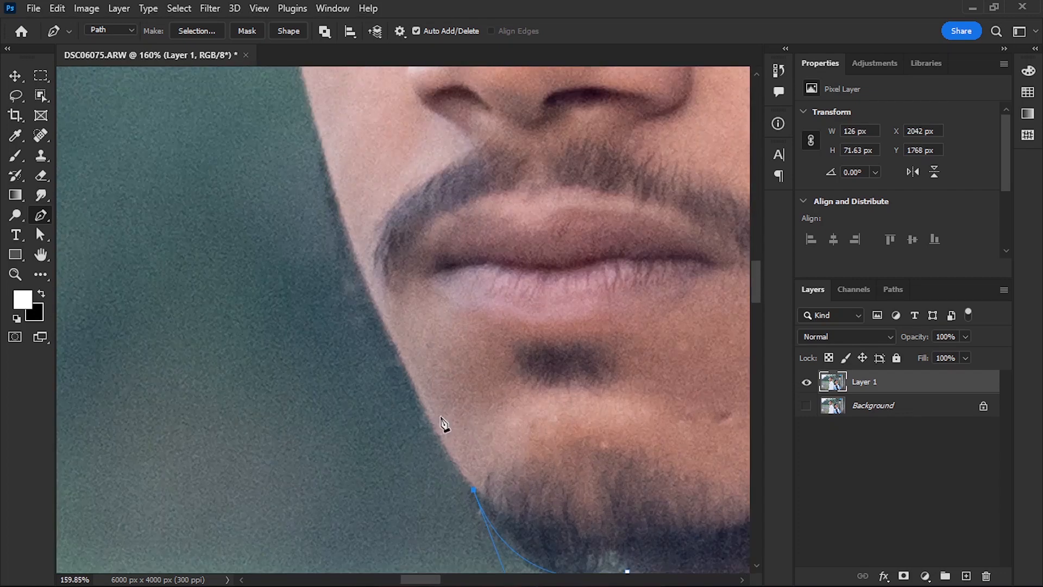
scroll(462, 383, "down", 4)
left_click_drag(364, 305, 353, 117)
key("ctrl+z")
scroll(383, 185, "down", 3)
scroll(426, 293, "up", 3)
left_click_drag(393, 193, 373, 76)
key("ctrl+z")
scroll(449, 363, "up", 2)
left_click_drag(425, 323, 397, 231)
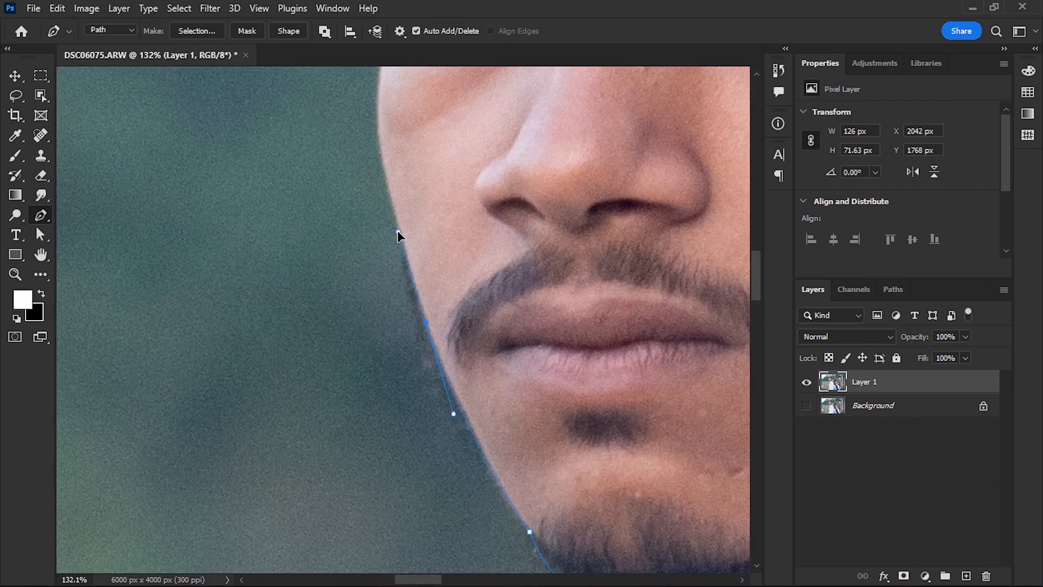
key("ctrl+z")
left_click_drag(419, 296, 392, 186)
key("ctrl+z")
- Continue the pen path from the jaw up the outer edge of the man's cheek
left_click_drag(457, 402, 459, 371)
scroll(435, 424, "down", 1)
left_click_drag(421, 306, 390, 238)
left_click_drag(391, 239, 403, 349)
scroll(403, 348, "up", 2)
left_click_drag(421, 265, 427, 234)
- Add curved anchor points along the man's face contour past the eye and brow towards his forehead
scroll(427, 287, "up", 4)
scroll(419, 280, "down", 1)
left_click_drag(419, 279, 434, 356)
left_click_drag(447, 232, 435, 201)
left_click_drag(434, 190, 442, 306)
left_click_drag(455, 219, 492, 158)
left_click_drag(459, 189, 478, 401)
left_click(494, 334)
- Carry the pen path up the forehead's edge into the notch beneath the man's overhanging hair
scroll(478, 401, "down", 2)
left_click_drag(483, 219, 510, 119)
left_click(483, 219, "alt")
left_click_drag(481, 206, 523, 285)
scroll(524, 286, "up", 9)
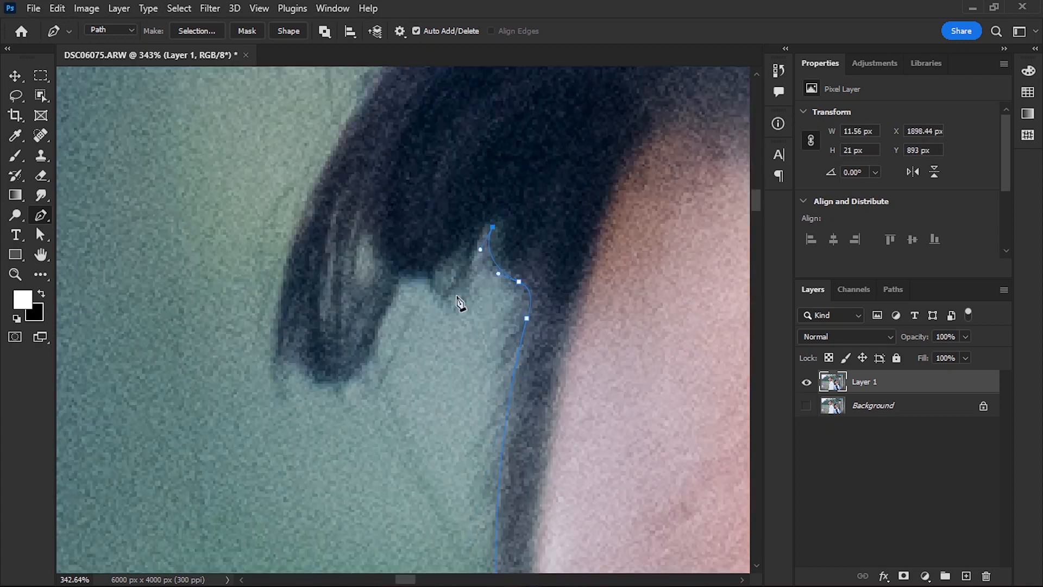
- Outline the lower tip of the man's hanging hair tuft with tight curves and retract the last anchor's handle
left_click_drag(361, 370, 366, 362)
scroll(347, 363, "down", 7)
scroll(336, 376, "up", 5)
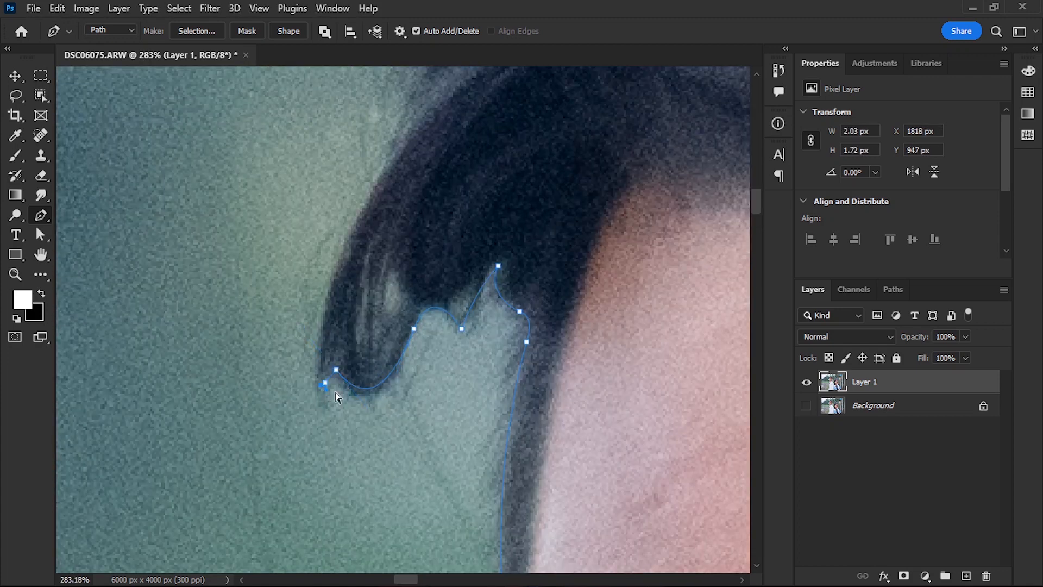
left_click_drag(336, 394, 319, 402)
left_click(322, 384, "alt")
- Trace the front edge of the man's hair upward and curve the path onto the top of his head
scroll(323, 383, "down", 5)
left_click_drag(380, 220, 378, 337)
scroll(377, 365, "up", 3)
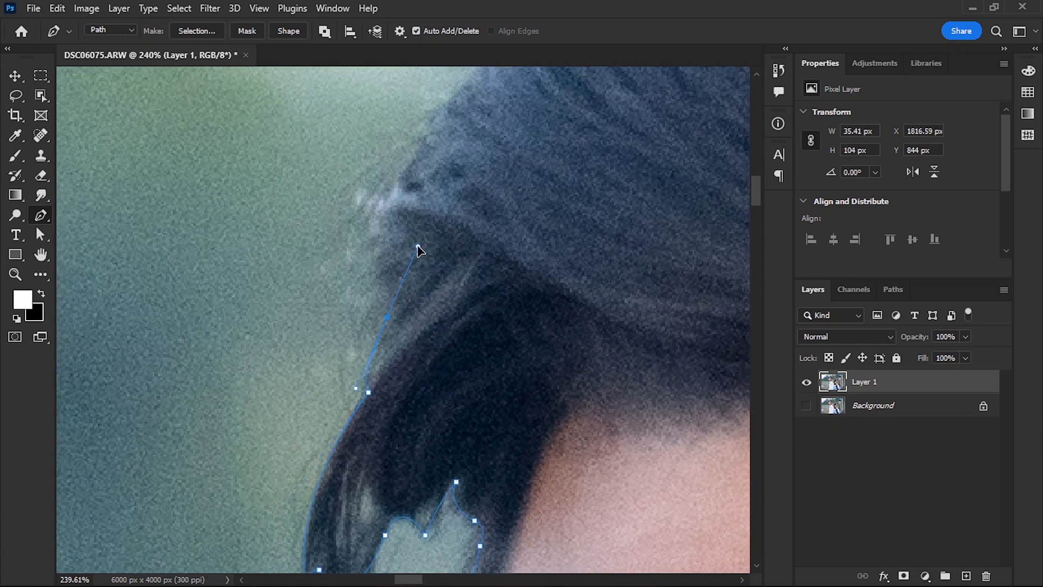
scroll(321, 196, "down", 5)
left_click_drag(404, 271, 523, 214)
left_click(404, 272, "alt")
scroll(404, 272, "down", 2)
scroll(402, 311, "up", 3)
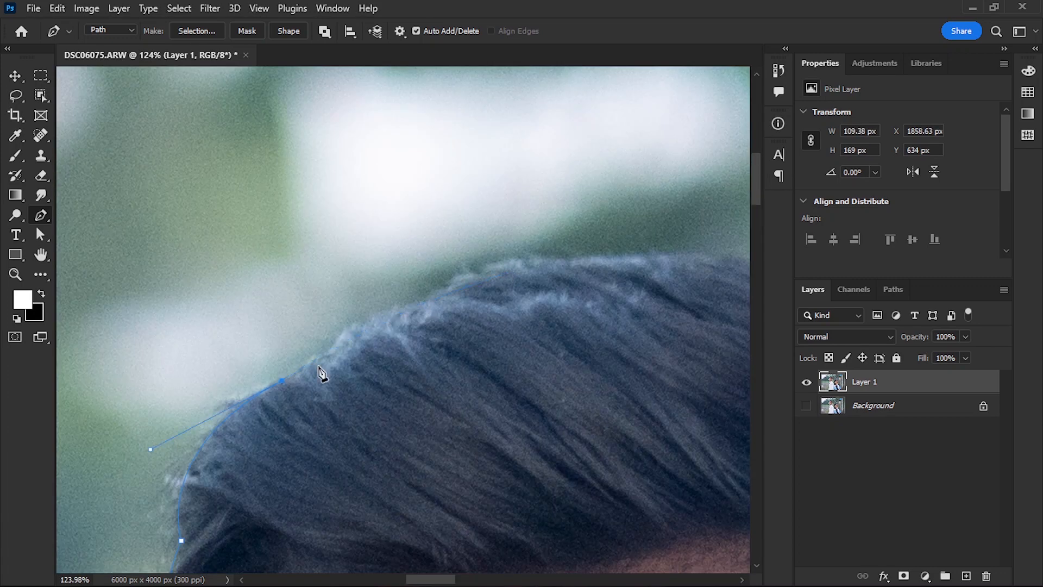
- Follow the wavy upper outline of the man's hair with curved anchor points across the top of his head
scroll(320, 367, "up", 7)
left_click_drag(337, 341, 368, 324)
left_click_drag(421, 285, 483, 265)
left_click_drag(536, 243, 551, 229)
scroll(543, 234, "down", 12)
scroll(441, 280, "up", 3)
left_click_drag(419, 262, 564, 288)
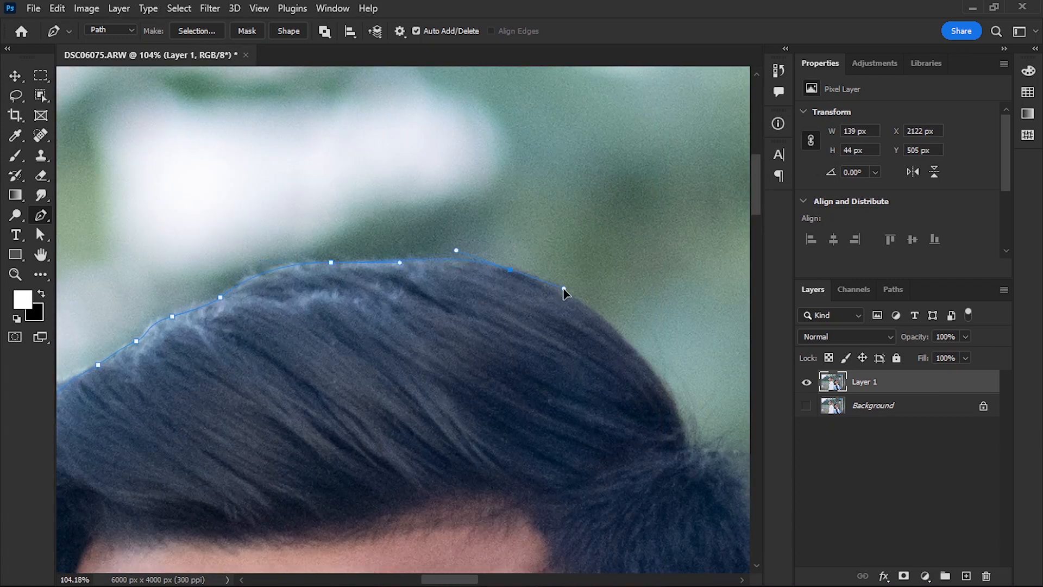
- Continue the pen path down the back of the man's hair to the top of his ear, ending in a corner anchor
left_click_drag(576, 336, 397, 230)
left_click_drag(512, 338, 542, 469)
left_click(511, 337, "alt")
scroll(516, 342, "up", 3)
scroll(542, 470, "down", 5)
left_click_drag(522, 310, 513, 414)
scroll(511, 326, "up", 10)
left_click_drag(498, 296, 477, 552)
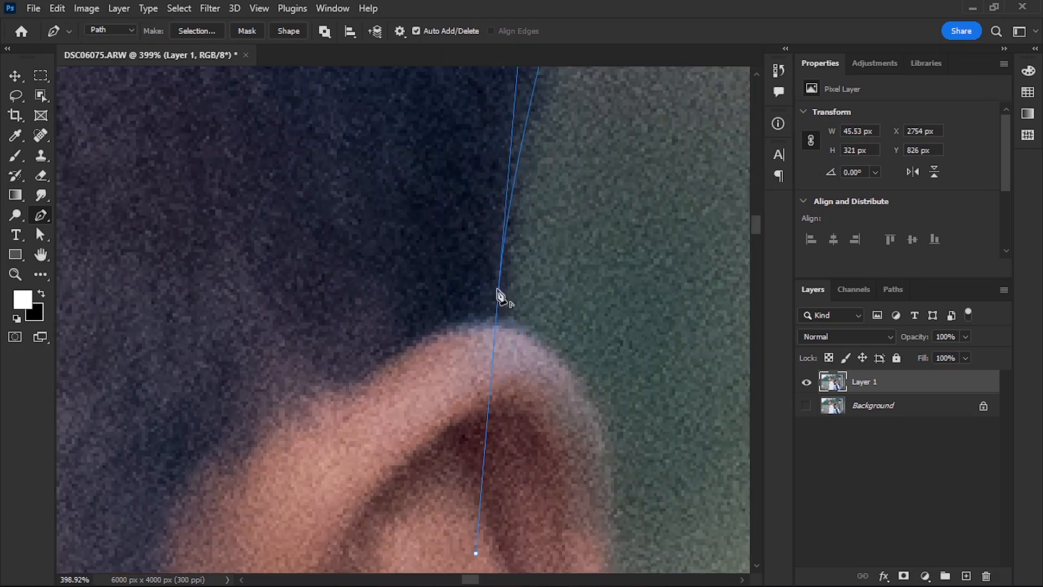
left_click(498, 295, "alt")
left_click_drag(522, 95, 547, 112)
left_click_drag(573, 263, 559, 351)
scroll(565, 326, "down", 2)
key("ctrl+z")
key("ctrl+z")
- Trace the outer rim of the man's ear from its top down towards the lobe
scroll(549, 206, "up", 6)
left_click_drag(513, 198, 544, 224)
scroll(548, 272, "down", 3)
left_click_drag(562, 307, 539, 450)
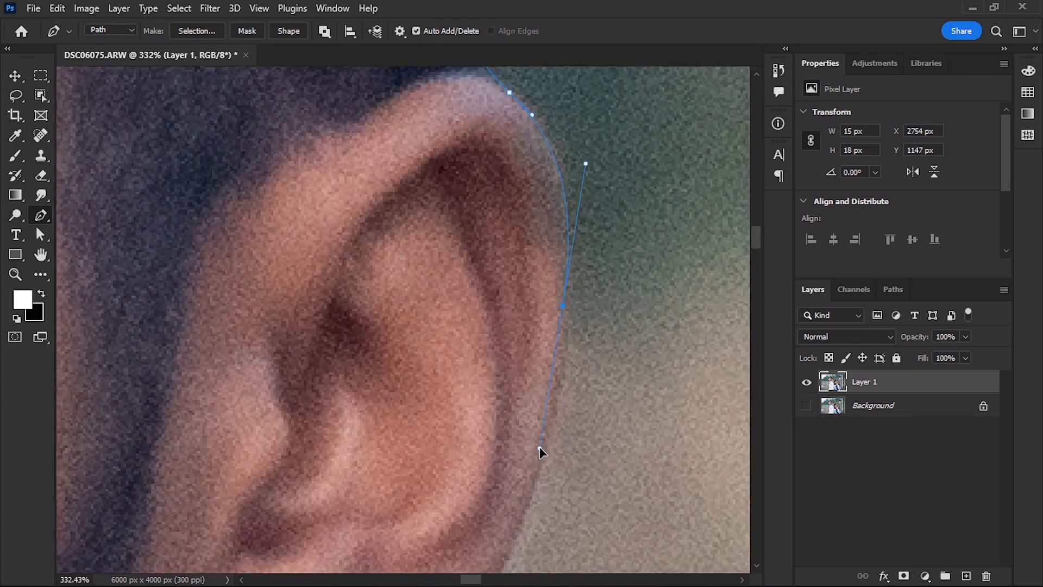
scroll(549, 424, "down", 4)
left_click_drag(545, 385, 503, 440)
- Extend the pen path around the man's earlobe and down the back of his neck to the collar
scroll(497, 424, "up", 2)
scroll(484, 402, "up", 4)
left_click_drag(491, 399, 452, 424)
left_click_drag(463, 454, 464, 496)
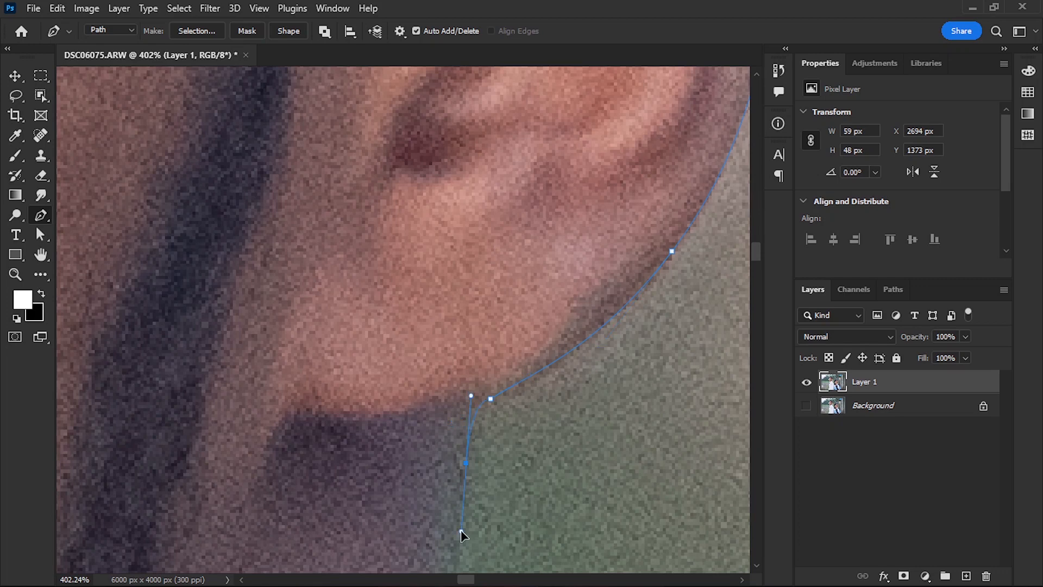
scroll(489, 489, "down", 9)
left_click_drag(522, 298, 526, 351)
scroll(532, 370, "down", 3)
left_click(542, 411)
- Outline the back of the man's shirt collar down to its seam with the shoulder
scroll(555, 392, "up", 6)
left_click_drag(507, 249, 570, 296)
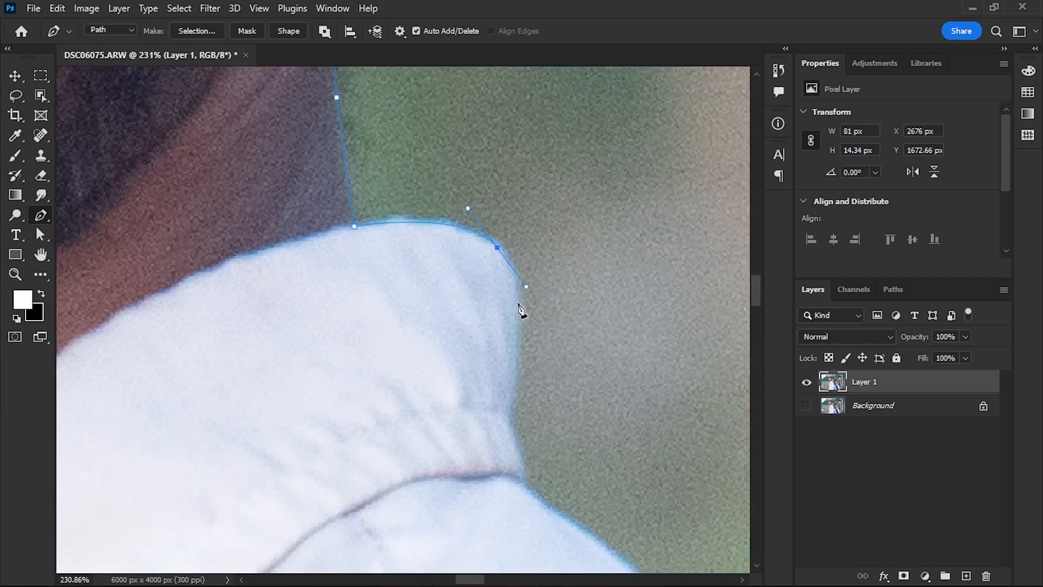
scroll(520, 310, "up", 4)
left_click_drag(514, 275, 508, 326)
scroll(512, 331, "up", 7)
left_click_drag(480, 219, 485, 318)
- Trace the sloping shoulder edge of the man's shirt down towards the sleeve
scroll(491, 315, "down", 10)
left_click_drag(619, 415, 439, 295)
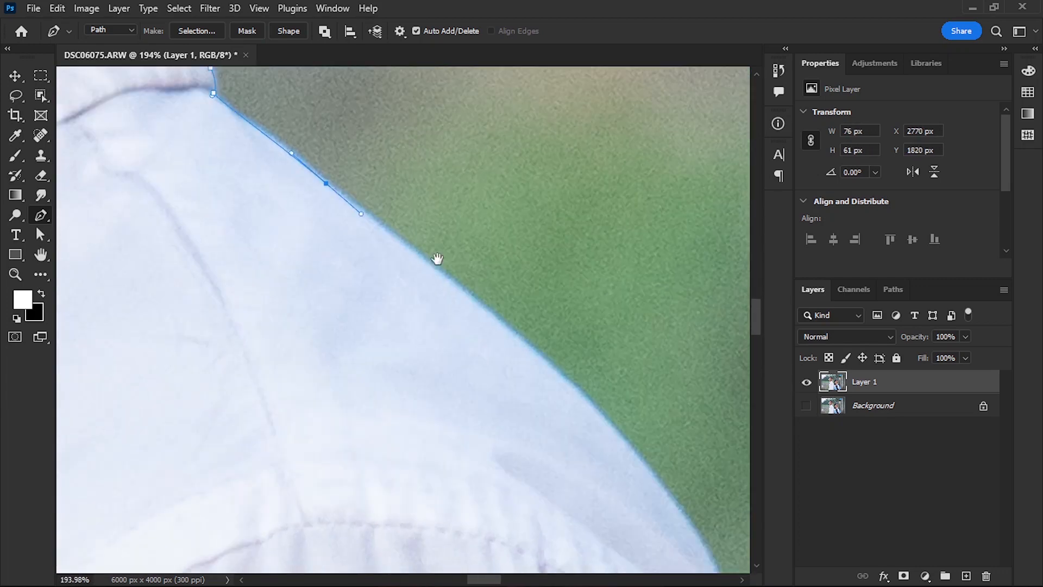
scroll(437, 258, "down", 3)
left_click(475, 322)
scroll(530, 413, "down", 6)
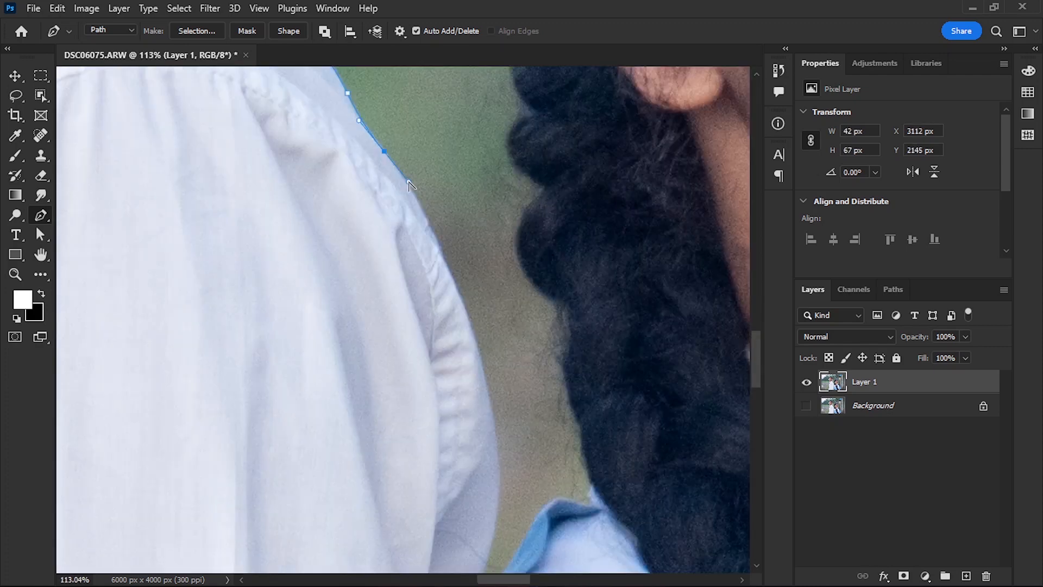
- Undo the last shoulder anchor and trace the man's sleeve edge down to where it meets the woman's blue shirt
key("ctrl+z")
scroll(505, 383, "up", 7)
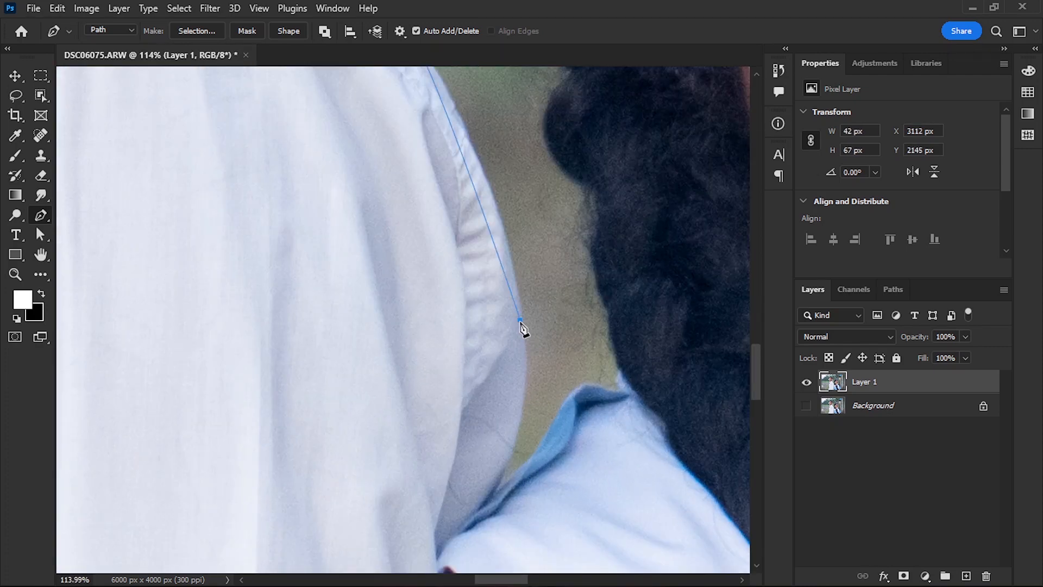
scroll(523, 399, "up", 5)
left_click_drag(523, 326, 455, 540)
left_click(524, 245, "alt")
left_click(510, 423, "alt")
scroll(511, 422, "up", 11)
left_click_drag(541, 388, 428, 478)
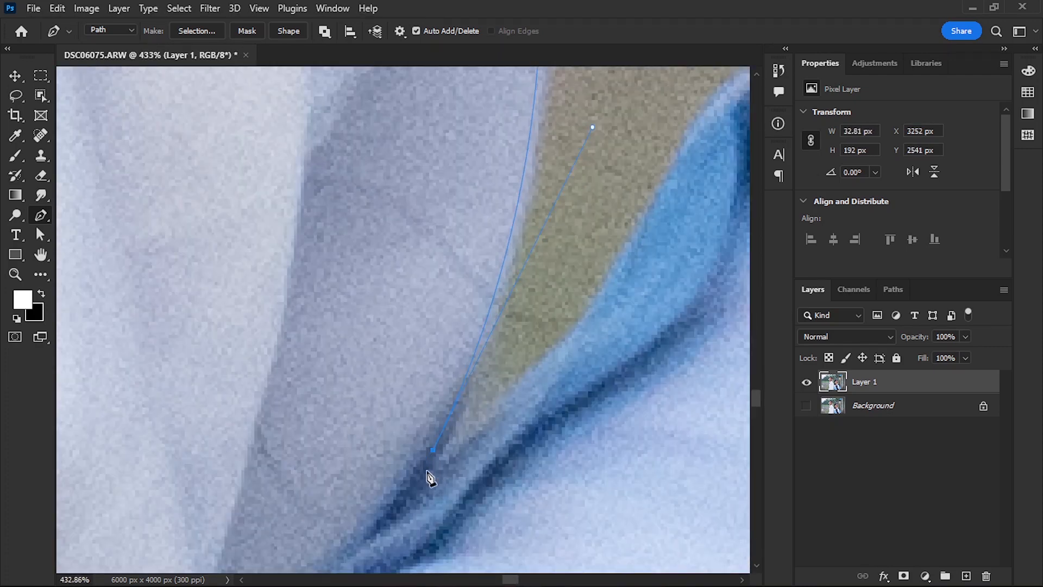
- Turn the pen path up along the woman's blue collar to the point where it meets her hair
left_click_drag(549, 363, 606, 311)
scroll(614, 304, "down", 3)
left_click_drag(639, 287, 463, 448)
left_click_drag(602, 308, 625, 319)
left_click(660, 311)
- Trace the lower outer edge of the woman's hair upward around its first bulges, retracting handles at the corners
left_click_drag(565, 304, 579, 267)
left_click(565, 304, "alt")
scroll(565, 293, "down", 3)
left_click_drag(520, 282, 534, 218)
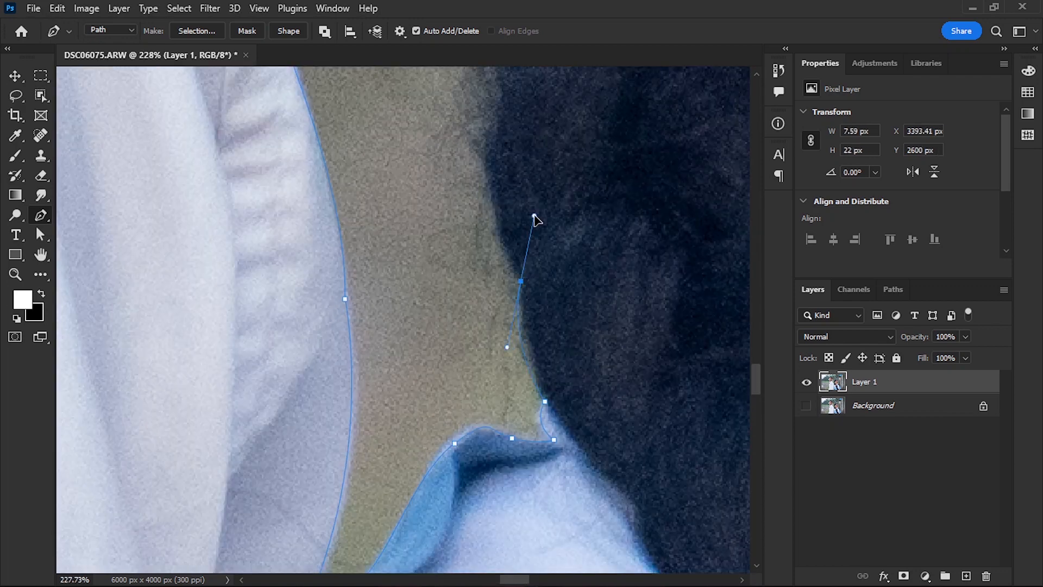
left_click_drag(456, 271, 487, 200)
left_click(455, 272, "alt")
scroll(417, 326, "down", 3)
left_click_drag(419, 205, 507, 123)
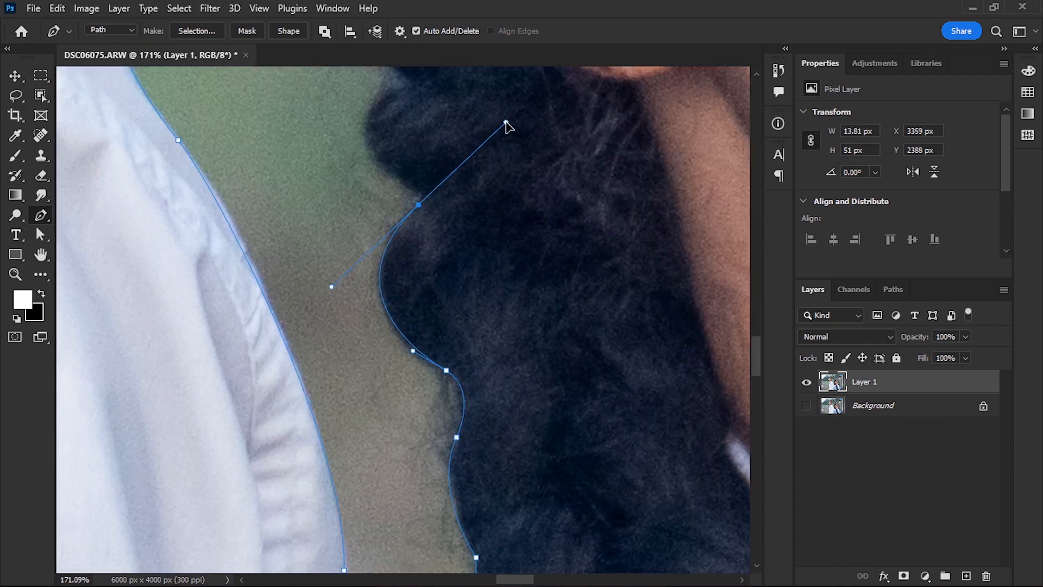
- Outline the next notch and curl along the back of the woman's hair with corner and curved anchors
scroll(427, 199, "up", 8)
left_click(409, 213, "alt")
left_click(418, 198)
left_click_drag(422, 237, 534, 176)
left_click(425, 243, "alt")
left_click_drag(417, 217, 384, 193)
scroll(462, 244, "down", 4)
- Follow the small curls behind the woman's ear with short curved segments, retracting the handles at direction changes
left_click_drag(461, 155, 475, 244)
left_click_drag(450, 266, 471, 247)
scroll(471, 246, "up", 1)
left_click_drag(430, 209, 474, 358)
left_click(430, 209, "alt")
left_click_drag(371, 239, 456, 152)
left_click(441, 196, "alt")
left_click(427, 197, "alt")
- Extend the pen path up the back of the woman's head and around the raised hair bulge
scroll(454, 221, "down", 9)
left_click_drag(458, 345, 528, 298)
key("ctrl+z")
scroll(408, 474, "up", 8)
scroll(377, 433, "down", 1)
left_click_drag(417, 462, 543, 366)
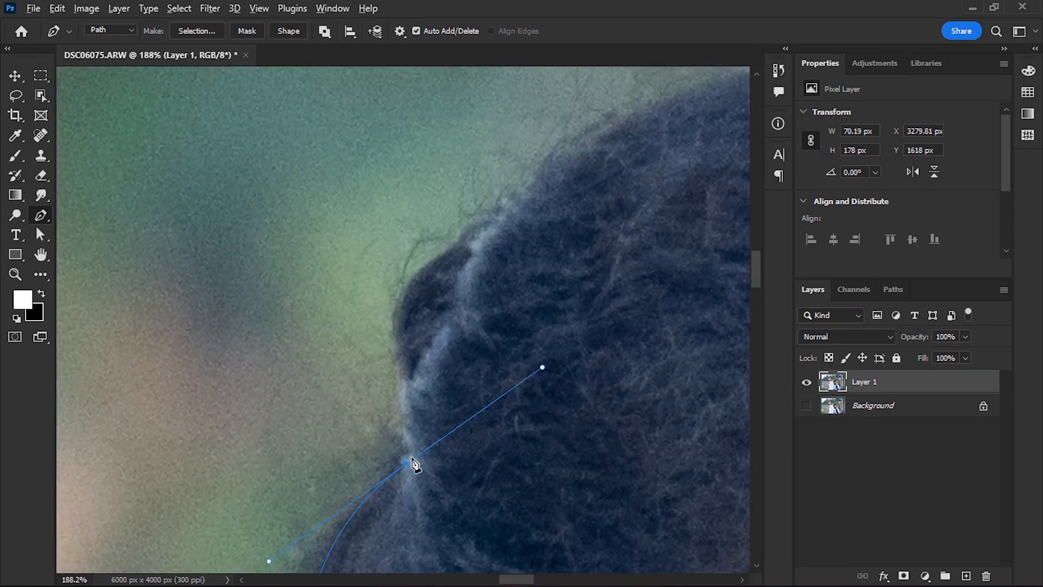
left_click(417, 462, "alt")
left_click_drag(420, 380, 675, 237)
- Curve the pen path over the top of the woman's head towards the front of her hair
scroll(380, 335, "down", 5)
left_click_drag(611, 245, 380, 245)
scroll(379, 245, "down", 5)
left_click_drag(589, 304, 681, 379)
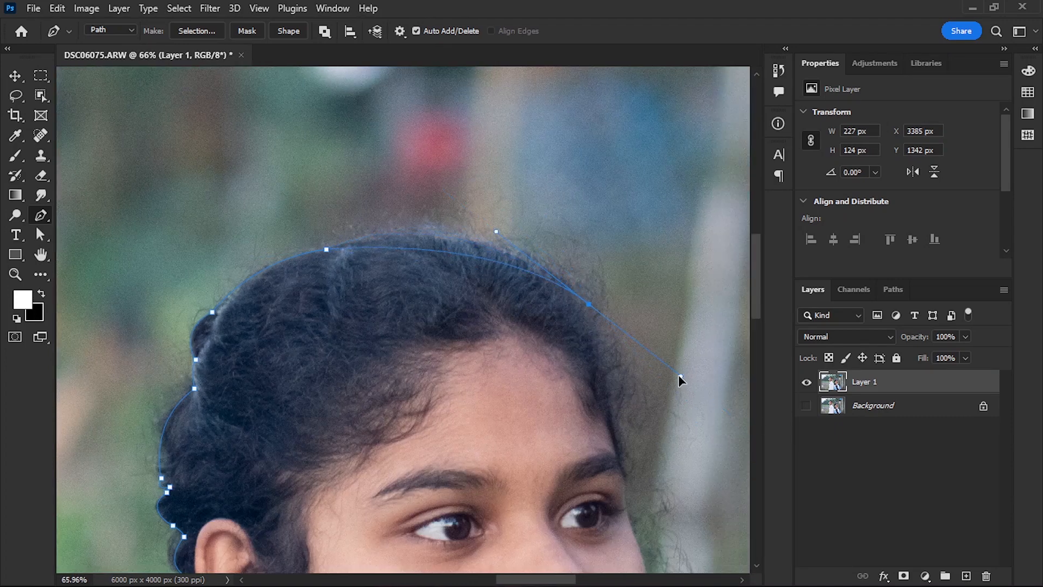
scroll(672, 438, "up", 3)
scroll(559, 309, "down", 3)
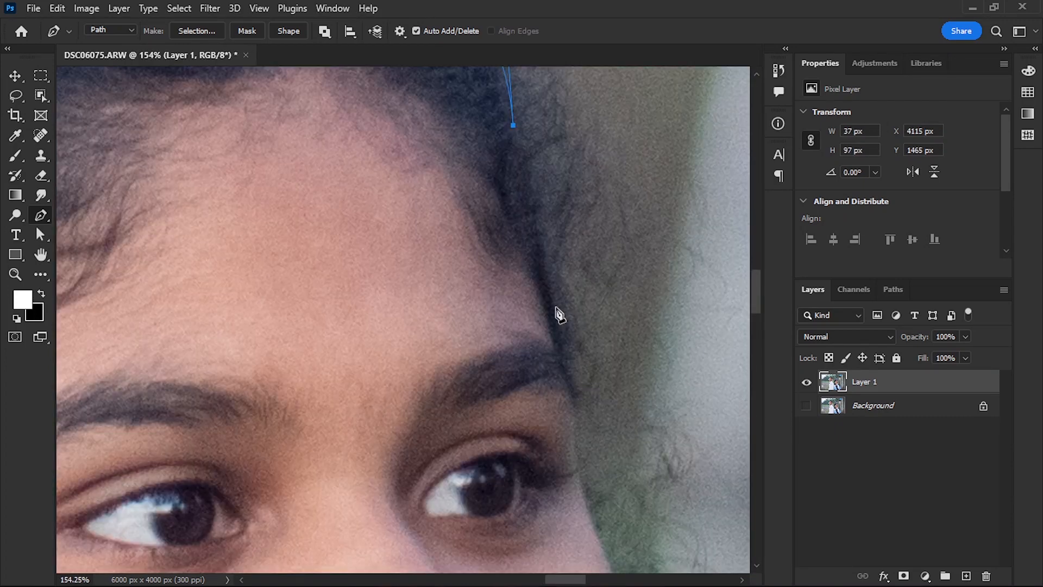
- Trace the front edge of the woman's hair and brow down past the outer corner of her eye with curved anchors
left_click_drag(559, 321, 568, 369)
scroll(572, 342, "up", 3)
scroll(573, 337, "down", 3)
scroll(505, 310, "up", 3)
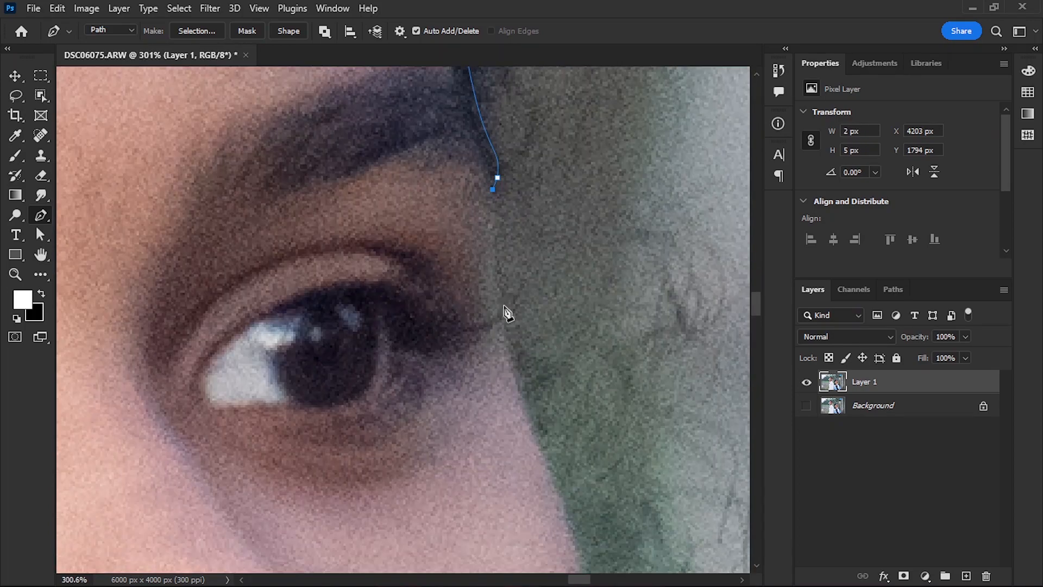
scroll(540, 349, "down", 3)
left_click_drag(496, 346, 525, 414)
- Extend the pen path down the woman's cheek and around her chin to where her neck meets the white scarf
scroll(526, 414, "down", 3)
left_click(565, 272)
scroll(459, 388, "up", 3)
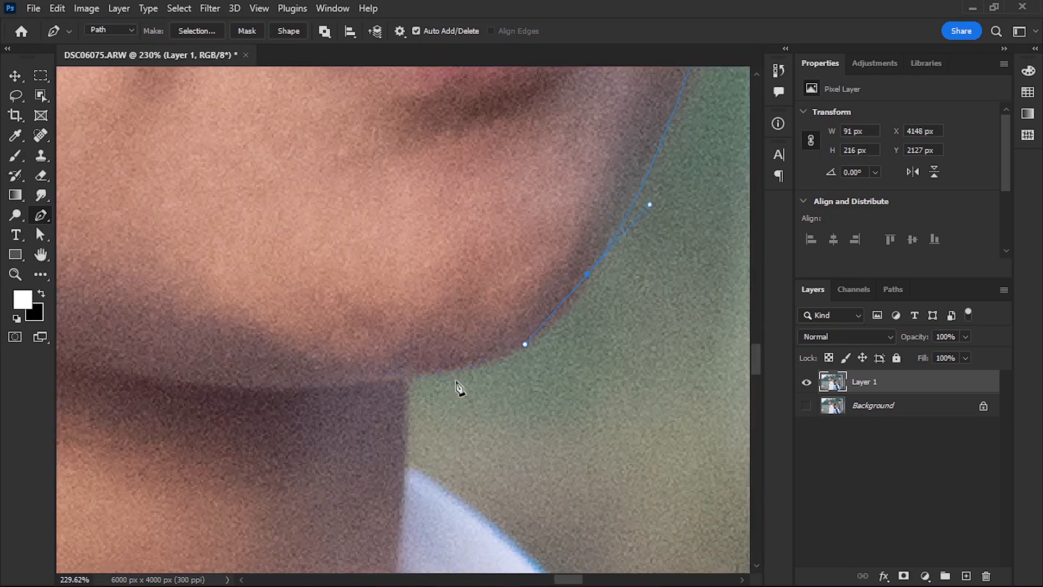
scroll(342, 365, "down", 3)
left_click(406, 466)
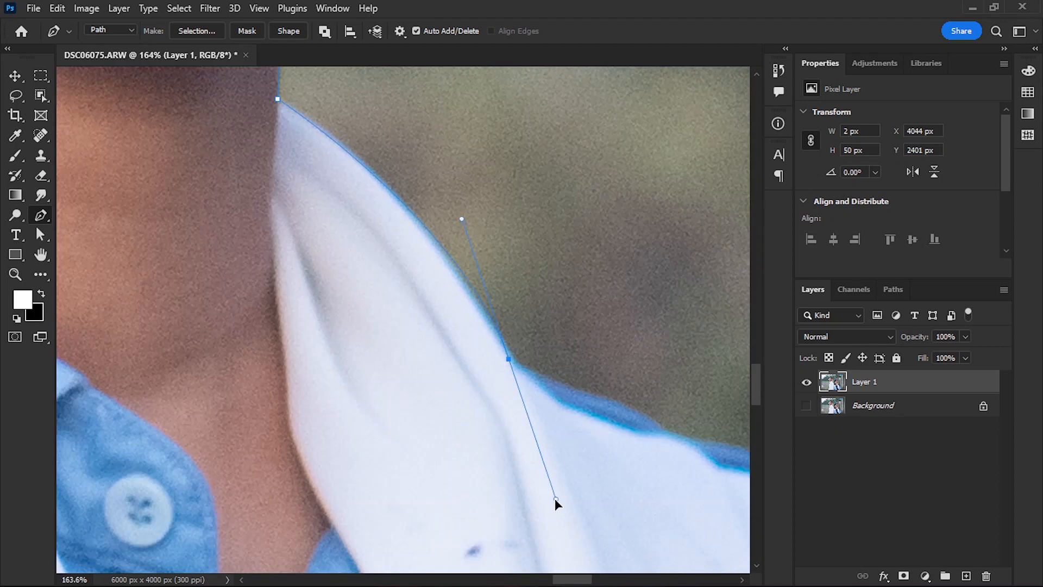
- Curve the pen path along the scarf's outer edge from the neck and across the woman's shoulder
left_click_drag(598, 535, 613, 557)
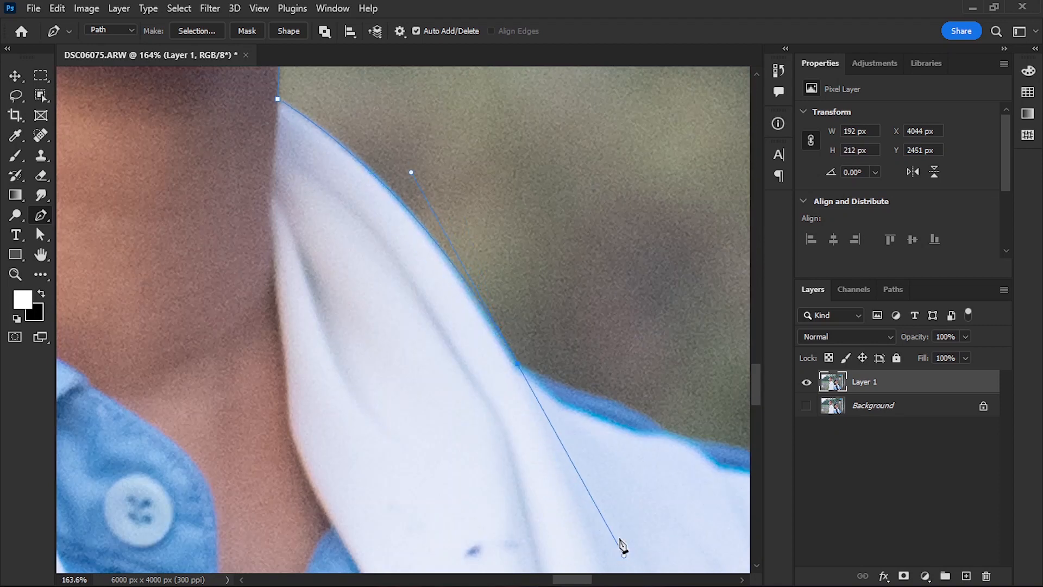
scroll(373, 319, "up", 2)
scroll(436, 311, "down", 3)
scroll(436, 311, "right", 3)
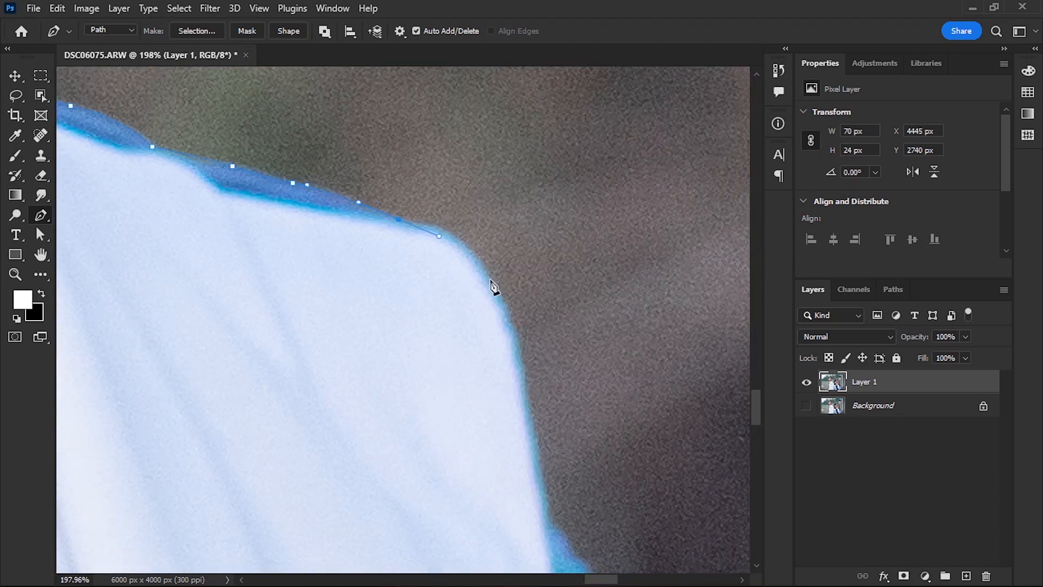
- Carry the path around the rounded shoulder corner and down the scarf edge onto the top of the blue sleeve
left_click(494, 236)
scroll(494, 235, "down", 3)
scroll(520, 422, "up", 2)
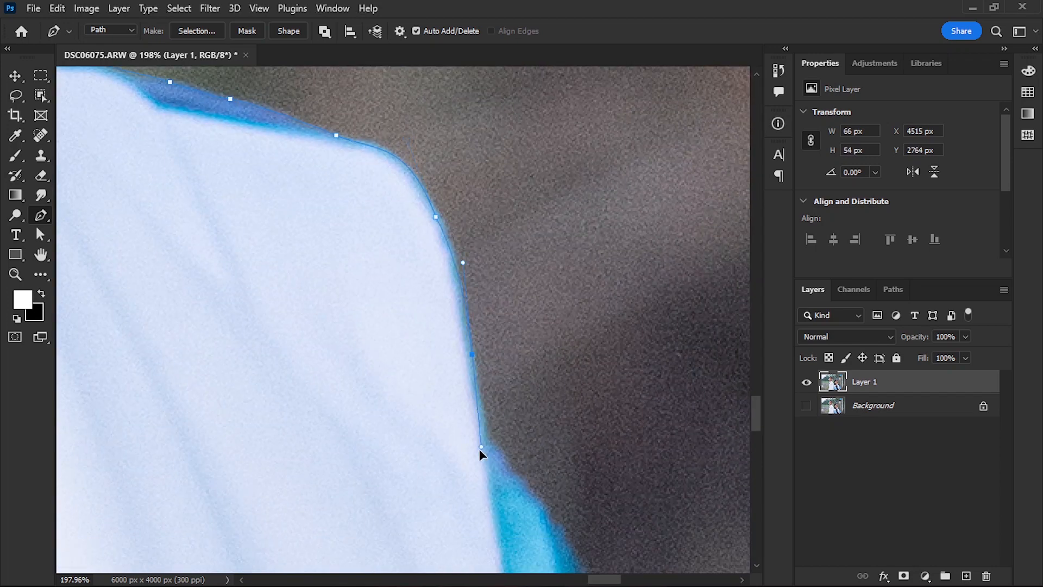
scroll(564, 508, "down", 2)
scroll(564, 508, "down", 2)
left_click_drag(450, 243, 478, 292)
scroll(450, 182, "down", 2)
scroll(326, 144, "up", 1)
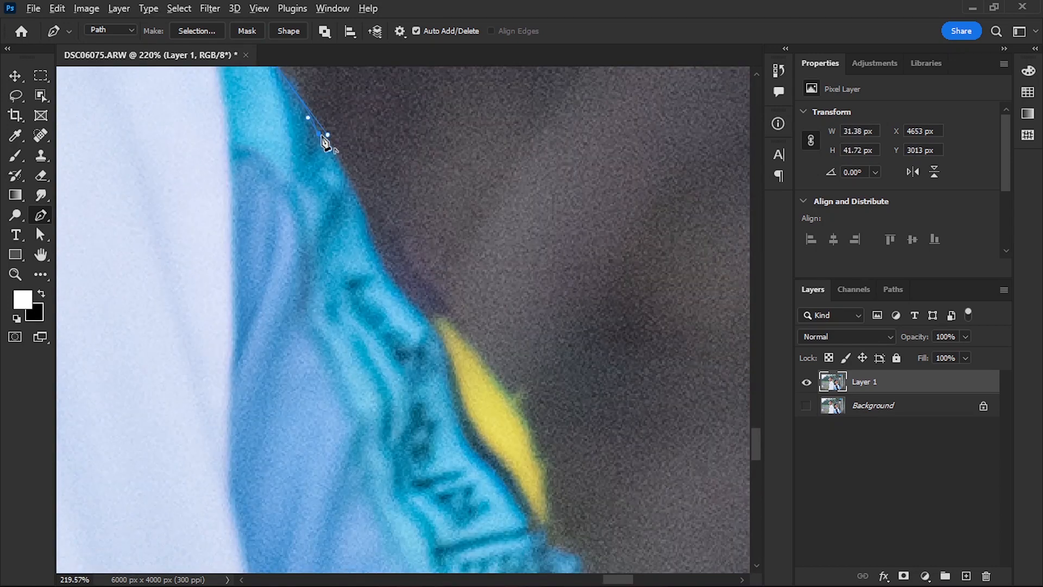
- Outline the sleeve emblem's outer edge and the upper blue sleeve down to the elbow bulge
scroll(380, 245, "down", 5)
left_click(431, 186)
scroll(416, 227, "down", 2)
scroll(419, 231, "down", 1)
left_click(400, 186)
scroll(435, 245, "up", 1)
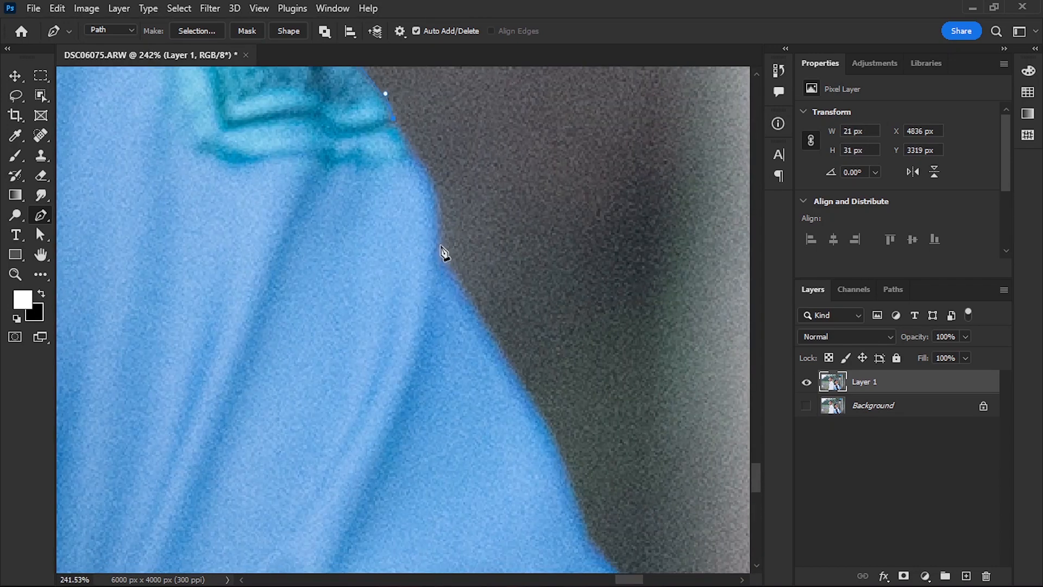
scroll(461, 280, "down", 3)
scroll(473, 319, "down", 3)
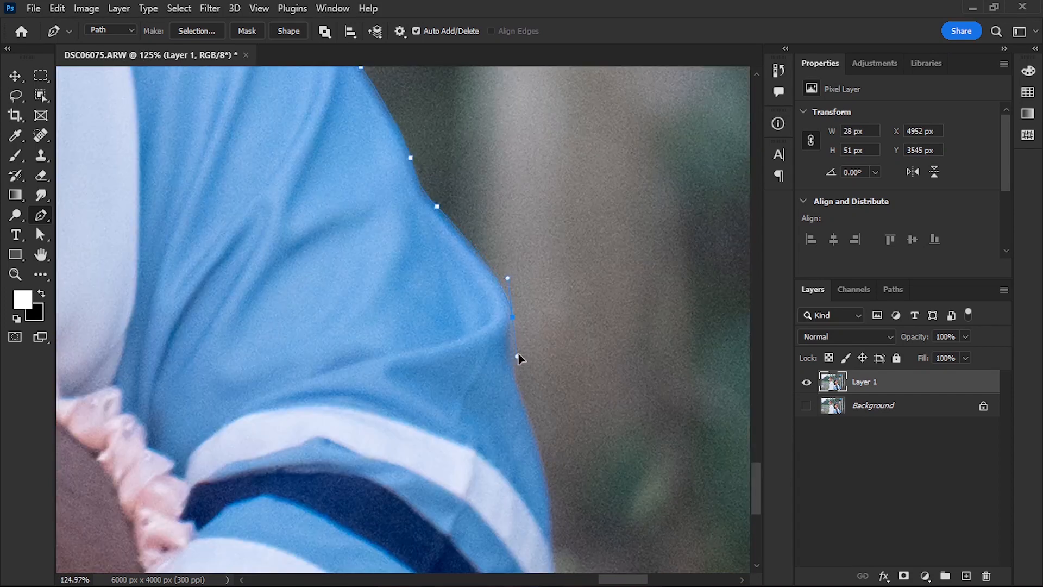
- Trace the elbow and striped lower sleeve to the photo's bottom edge, and close the path below the image
scroll(521, 356, "up", 4)
left_click_drag(502, 271, 470, 168)
left_click_drag(505, 271, 501, 297)
scroll(489, 321, "down", 5)
left_click(486, 278)
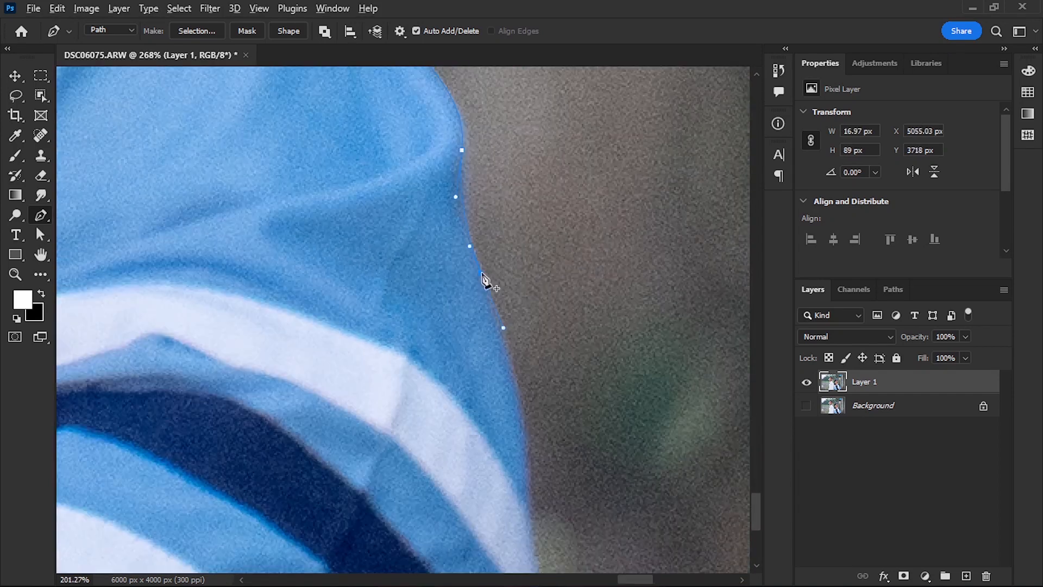
scroll(511, 380, "down", 3)
left_click(531, 537)
scroll(517, 498, "down", 3)
scroll(339, 426, "down", 3)
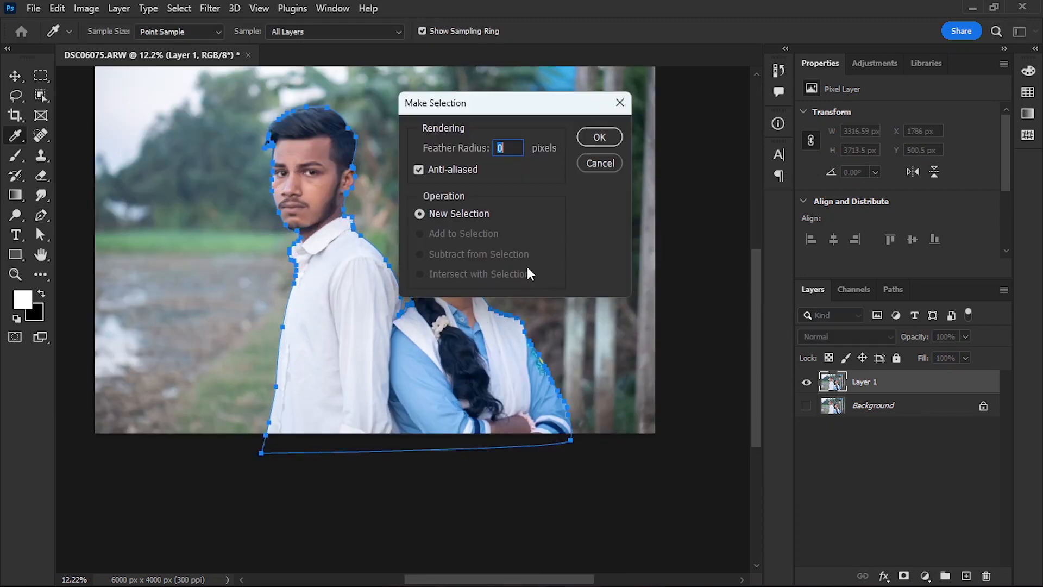
- Try masking Layer 1 with a selection made from the path, and check the man's hair edge up close
key("Return")
scroll(350, 304, "up", 3)
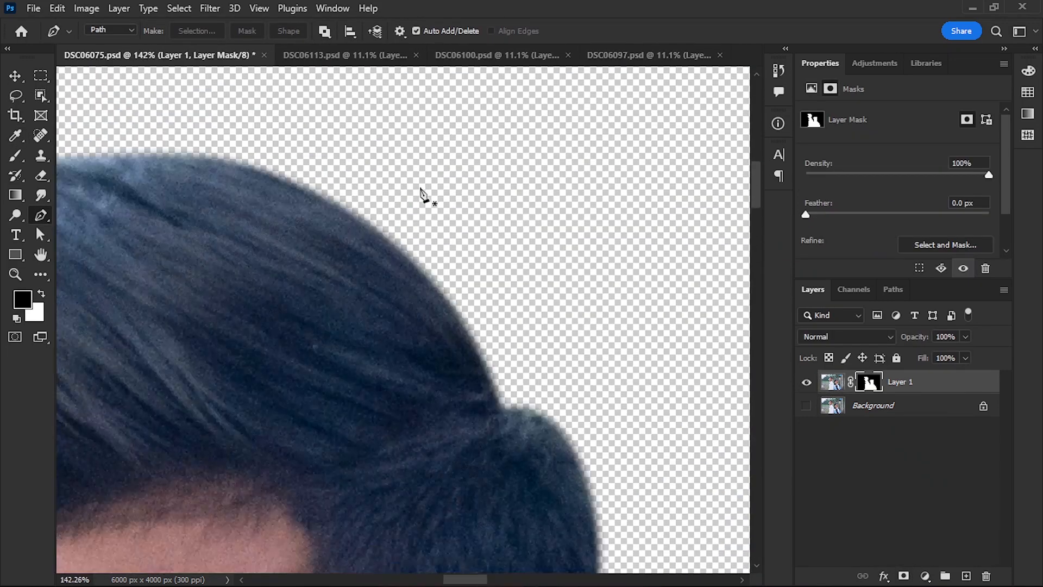
scroll(423, 193, "down", 8)
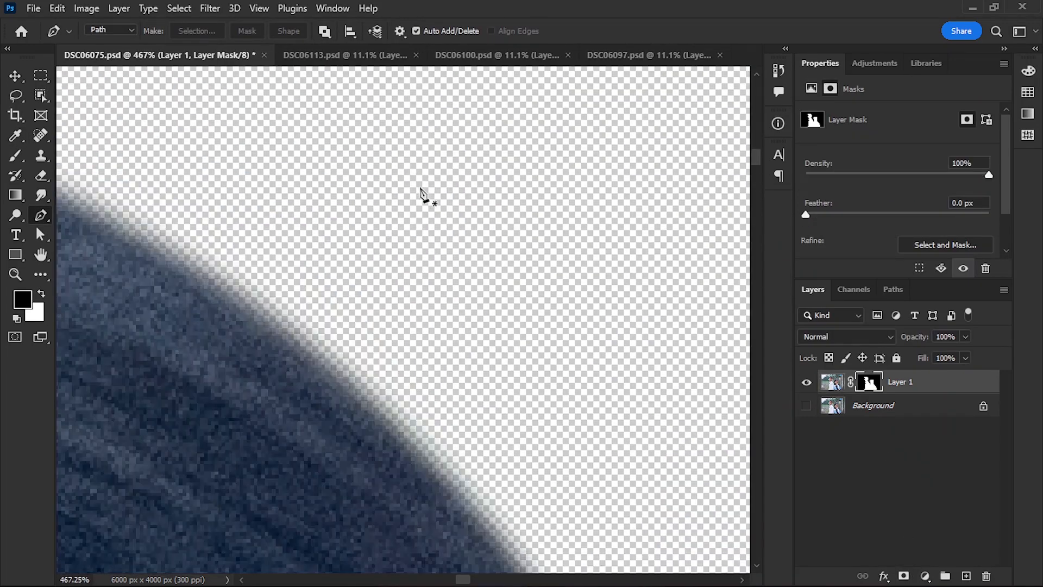
key("ctrl+z")
key("x")
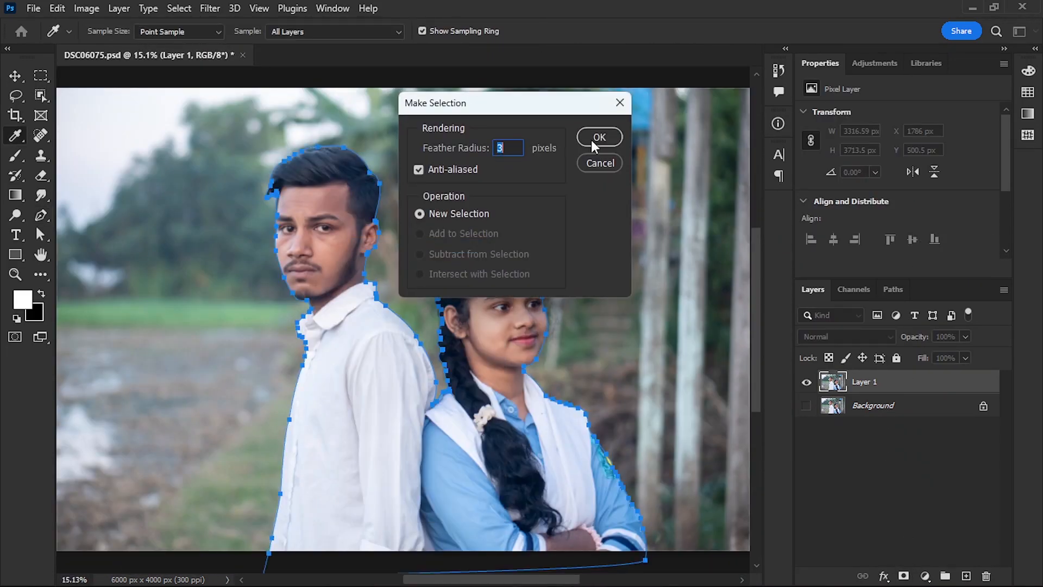
- Mask Layer 1 using the path as a selection with a 3 px feather, and refine the hair edges in Select and Mask
left_click(605, 140)
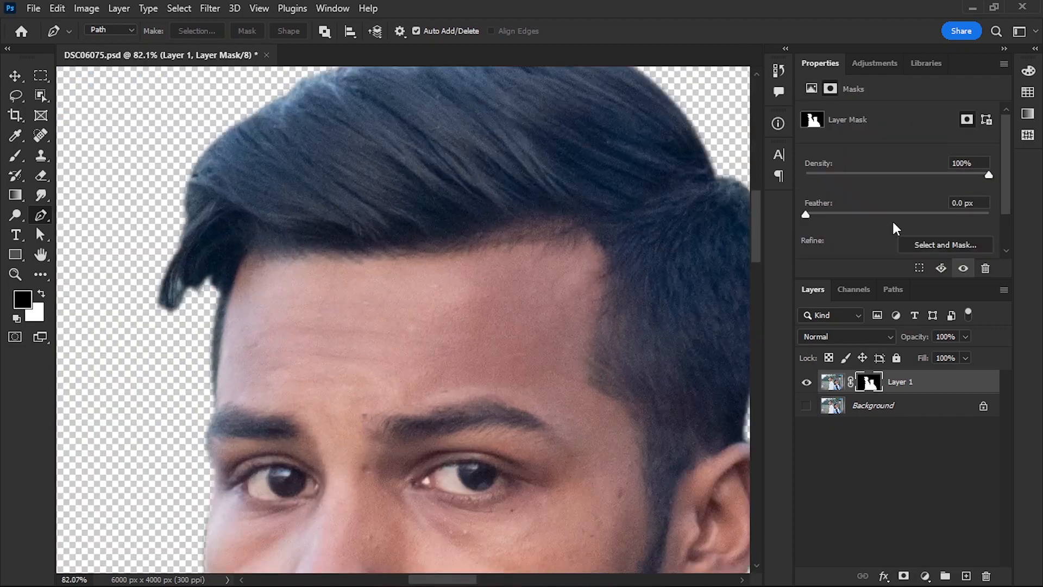
left_click(943, 178)
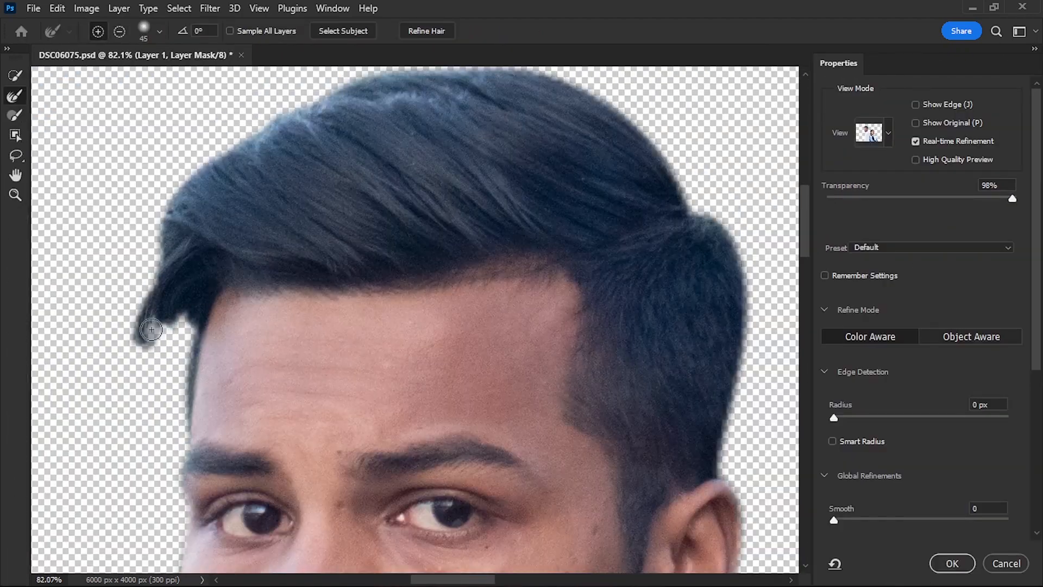
scroll(531, 263, "down", 5)
scroll(459, 209, "up", 5)
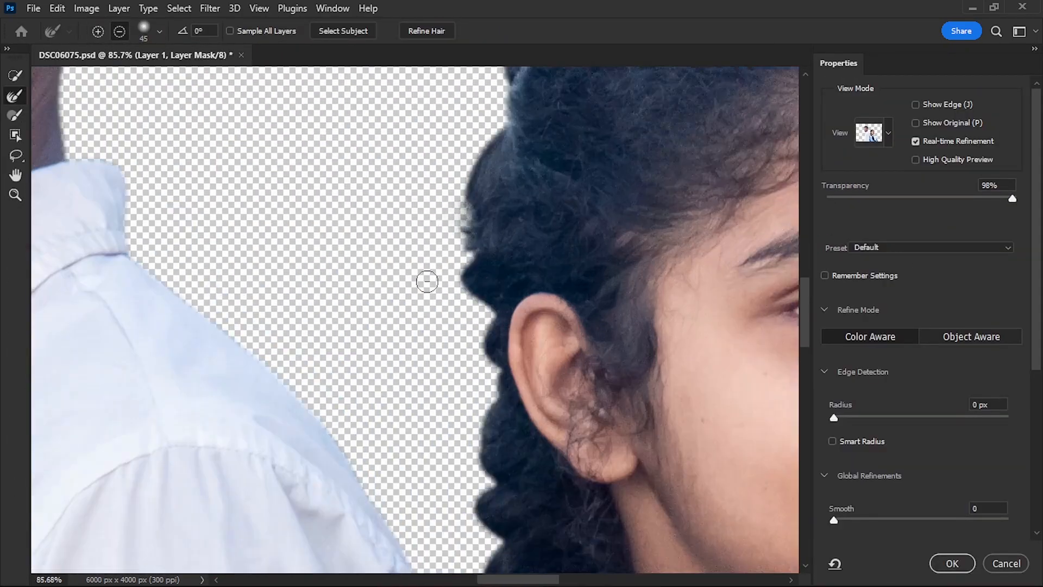
scroll(484, 368, "down", 5)
scroll(422, 184, "up", 2)
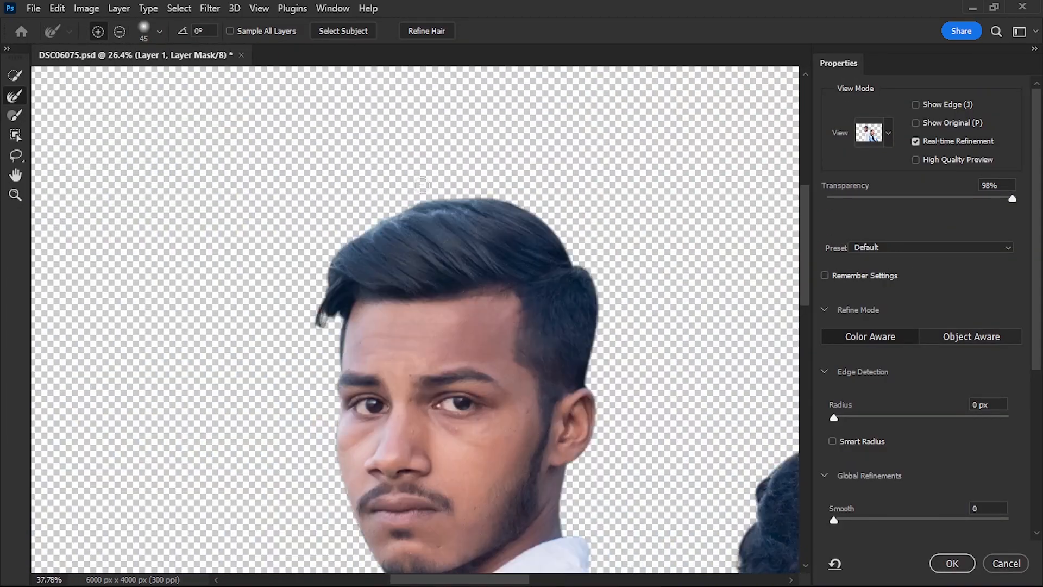
scroll(421, 185, "down", 3)
key("Return")
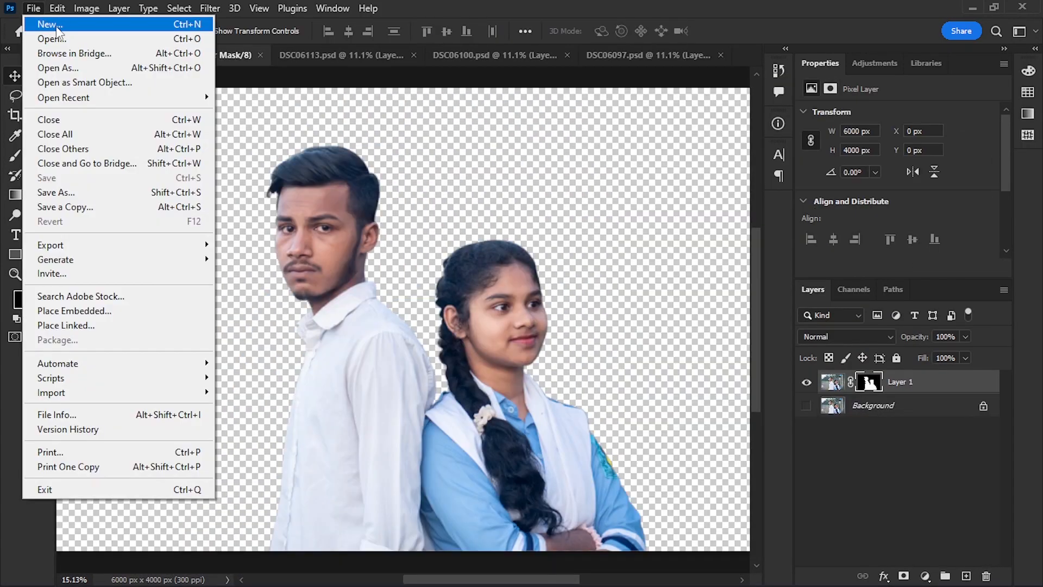
- Create a new 2000 x 2500 px document at 72 ppi with a white background
left_click(40, 17)
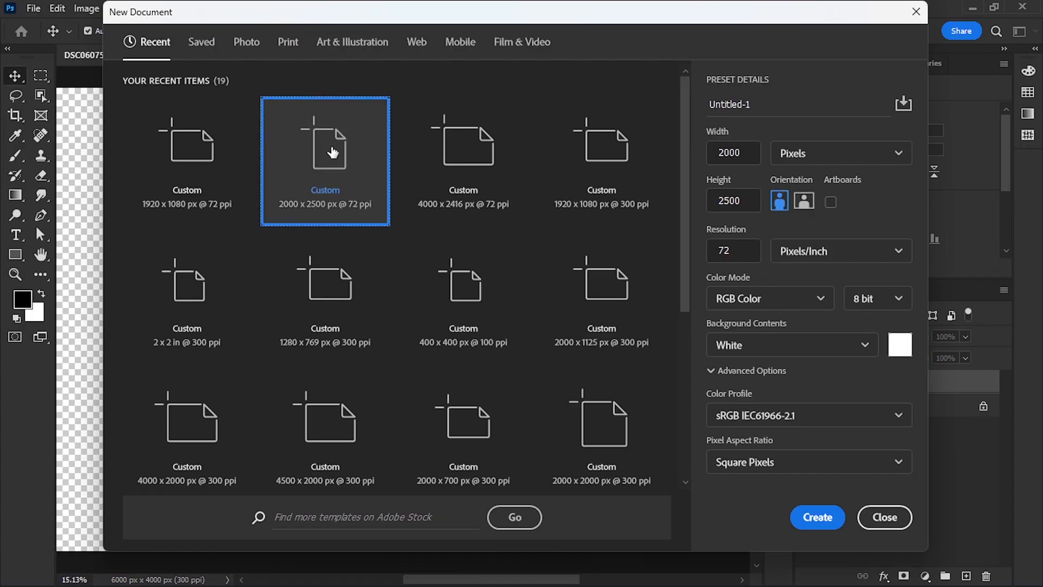
key("Return")
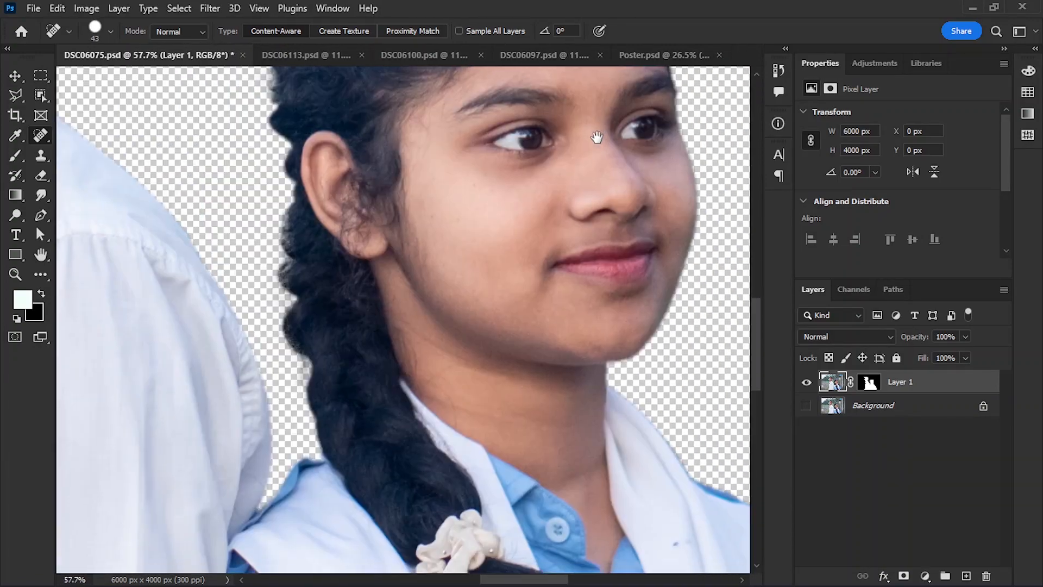
- Apply the Skin Smoothing neural filter to the man in DSC06113.psd with blur 50 and smoothness +26, output to a new layer
key("ctrl+0")
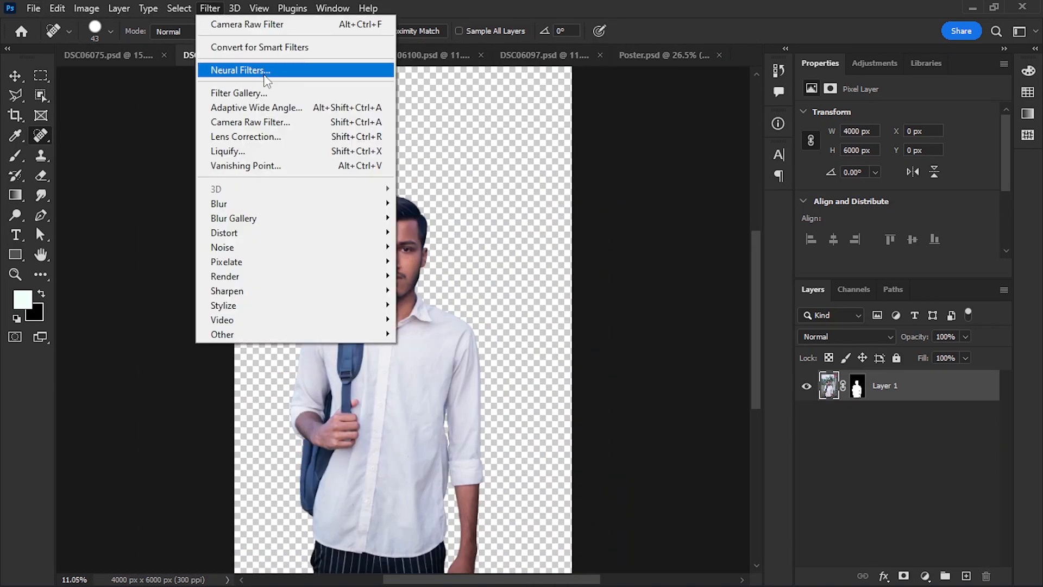
left_click(266, 71)
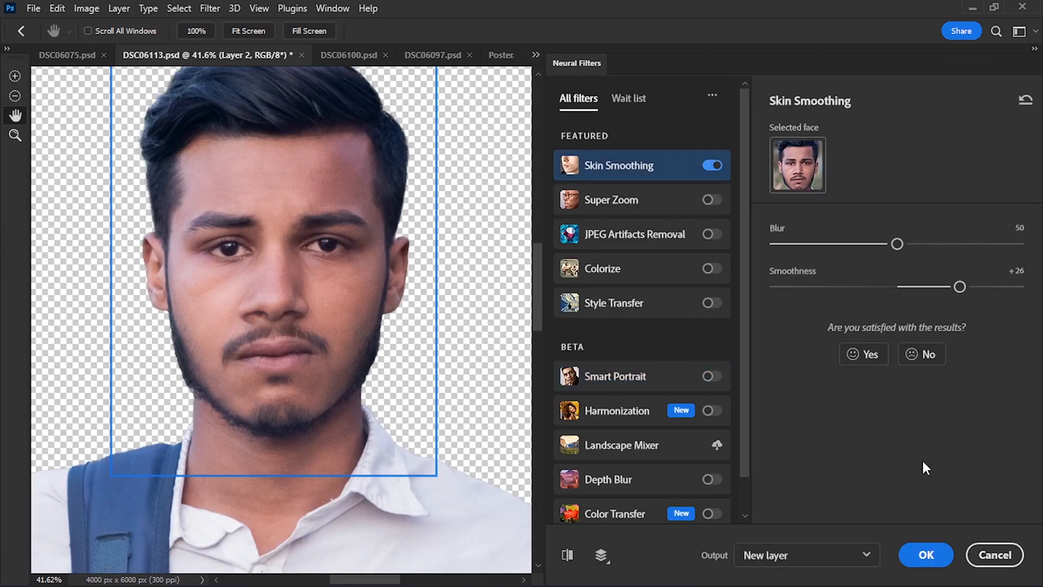
left_click(926, 554)
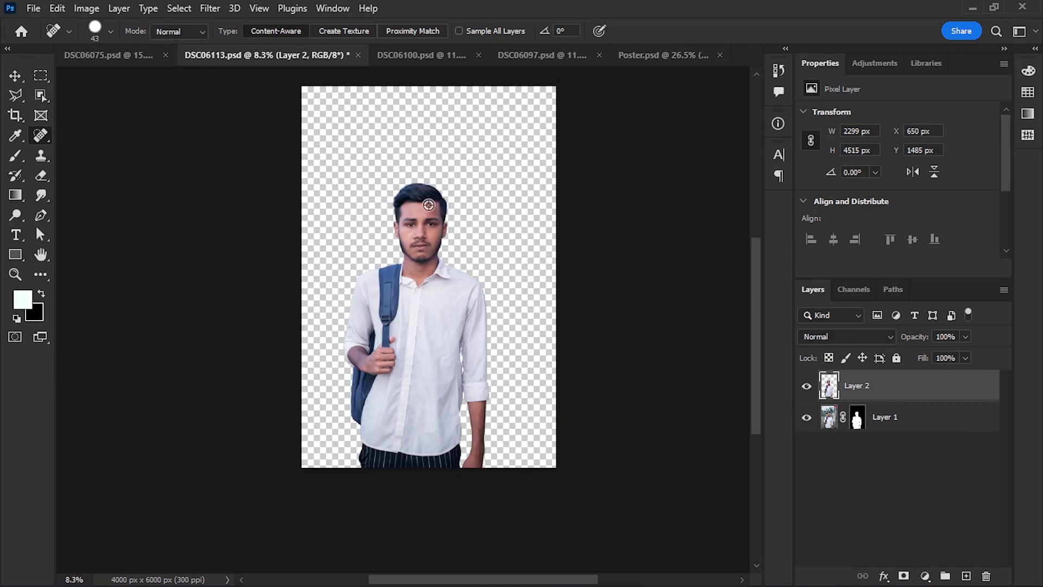
- Apply the Skin Smoothing neural filter to the man in DSC06100.psd, output to a new layer
left_click(422, 55)
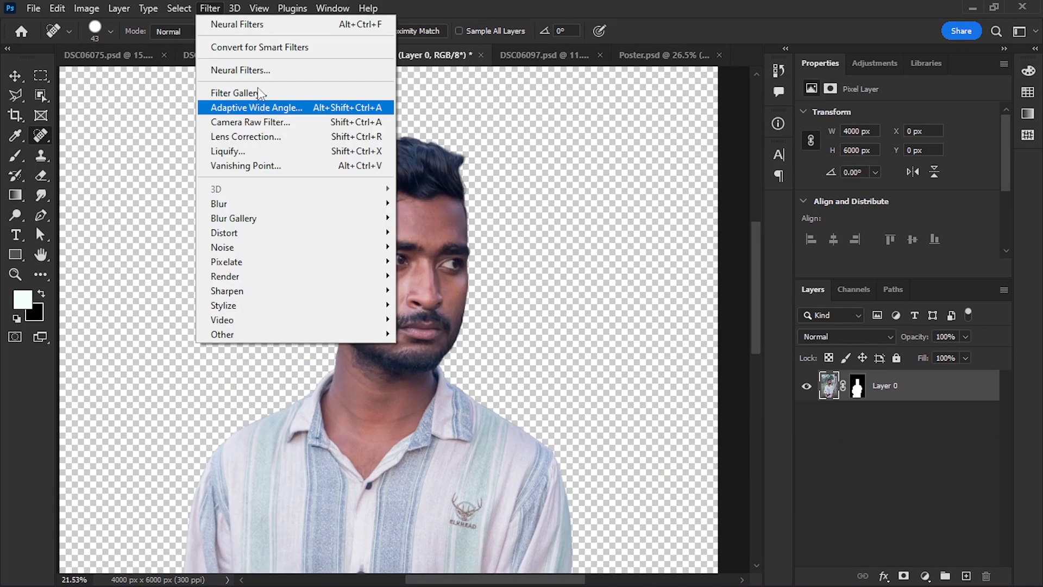
left_click(245, 72)
left_click(712, 166)
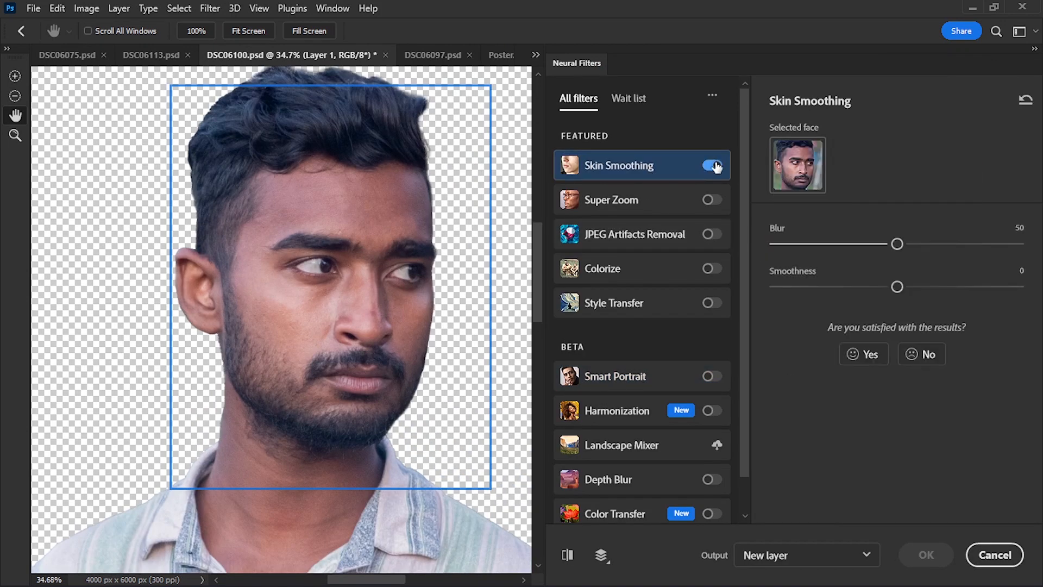
left_click(926, 555)
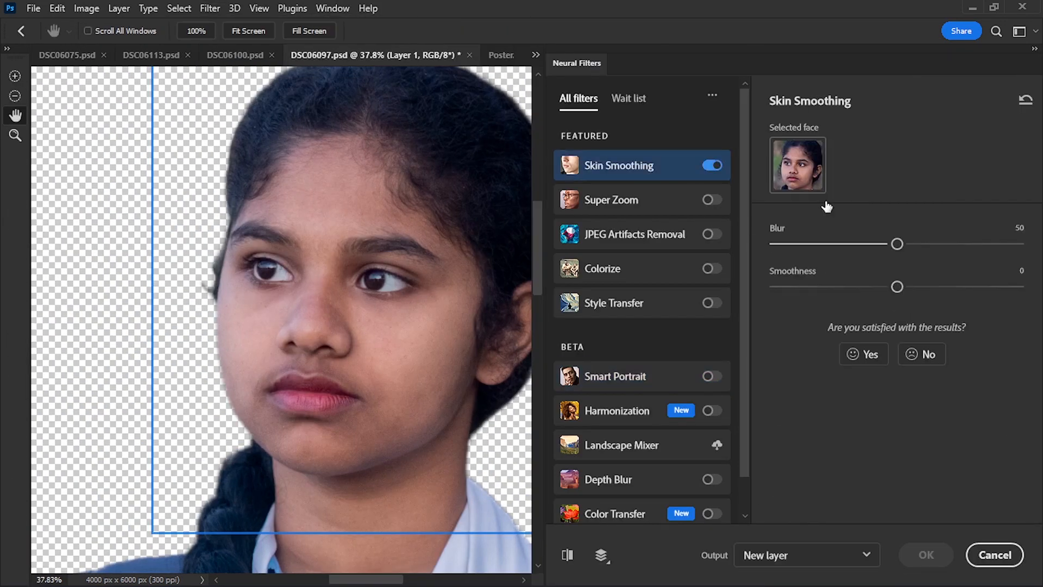
- Raise the Skin Smoothing smoothness for the woman in DSC06097.psd, apply it to a new layer and inspect her face
left_click_drag(897, 287, 924, 285)
left_click(925, 554)
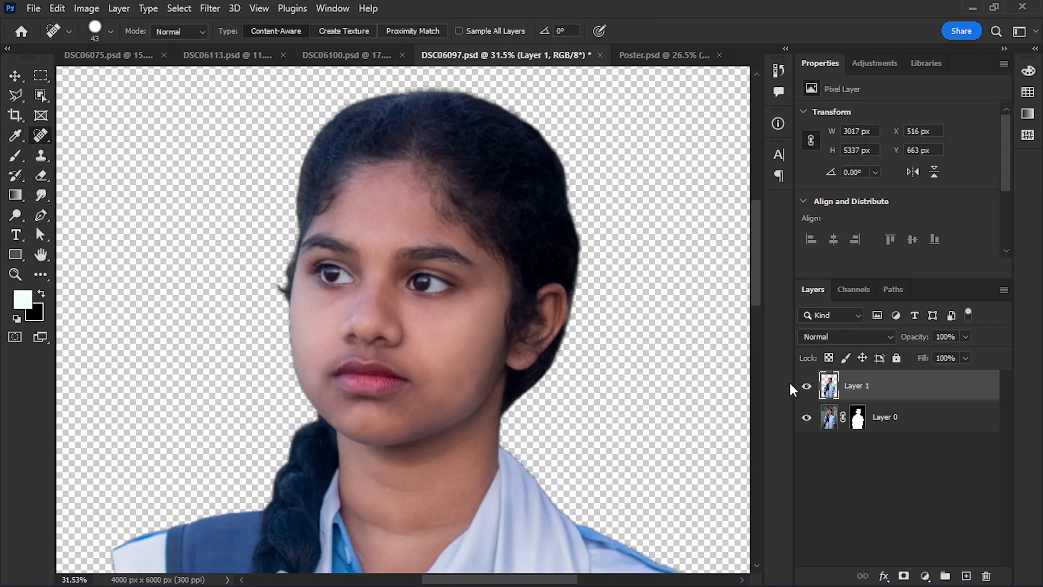
scroll(402, 320, "down", 5)
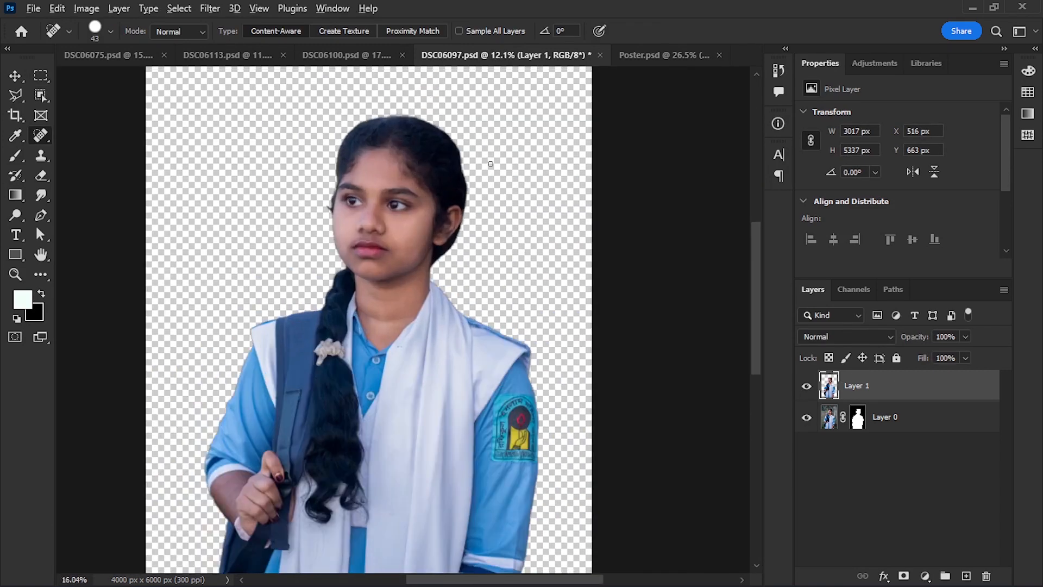
scroll(622, 308, "up", 5)
scroll(622, 308, "down", 6)
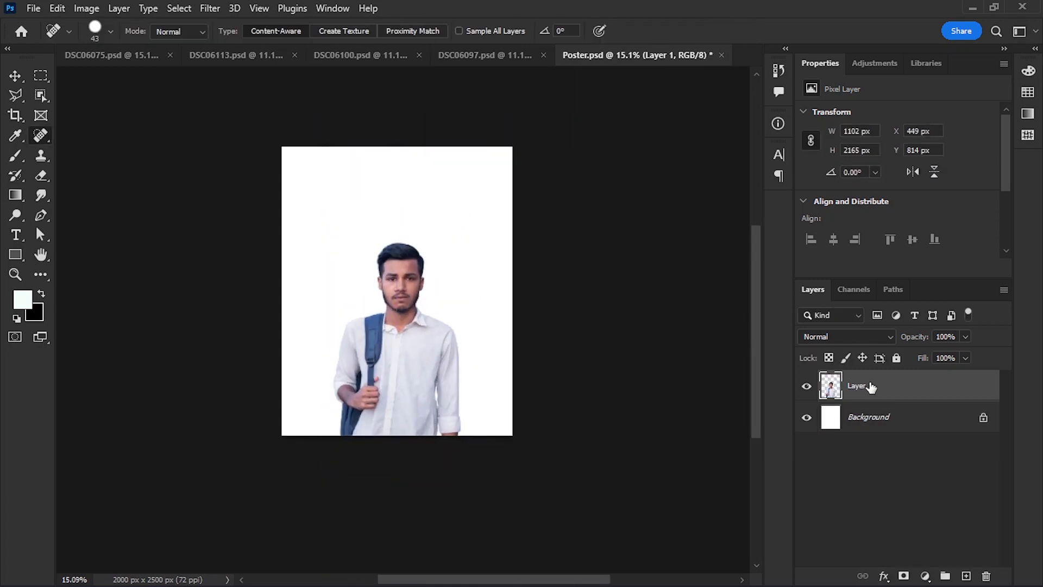
- Rename the backpack man's layer in the poster as "Charecter 1"
double_click(858, 386)
type("Charecter 1")
left_click(902, 468)
- Scale and position the striped-shirt man's cutout on the poster canvas
left_click(516, 54)
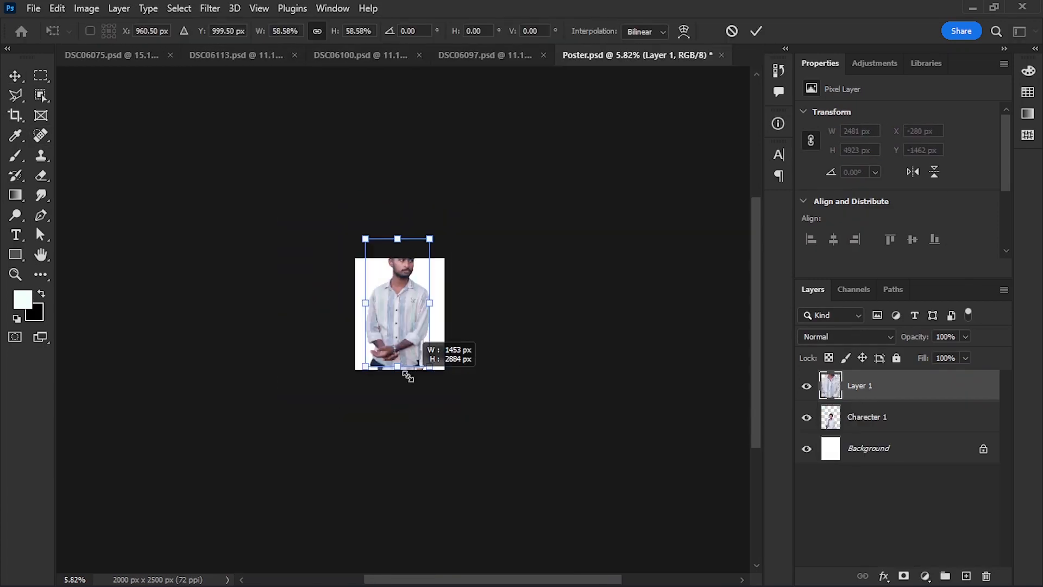
left_click_drag(401, 368, 374, 460)
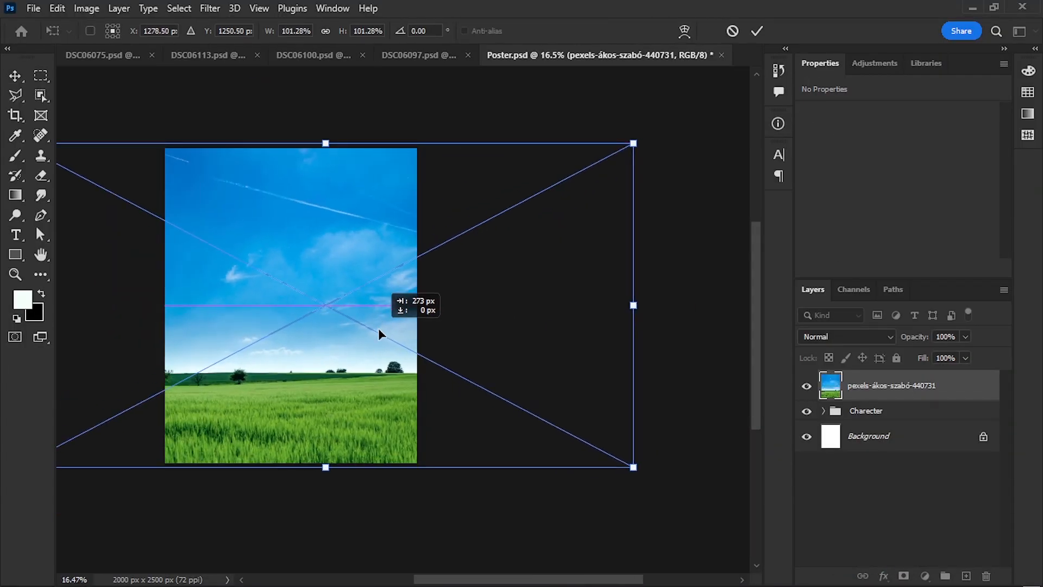
- Position the placed sky-and-field photo over the poster canvas and send it below the Charecter group
left_click_drag(379, 334, 469, 288)
key("Return")
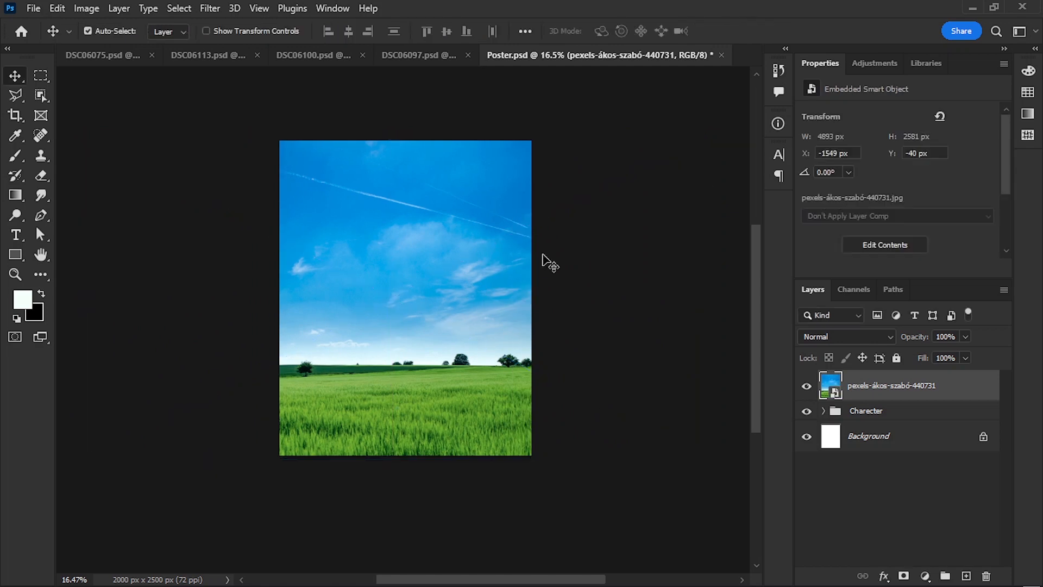
key("ctrl+bracketleft")
- Shift the sky-and-field photo horizontally behind the three characters to X -1446 px, Y -40 px
key("ctrl+t")
left_click_drag(459, 252, 346, 251)
left_click_drag(627, 234, 490, 231)
left_click_drag(531, 268, 493, 283)
left_click(757, 31)
scroll(617, 249, "up", 2)
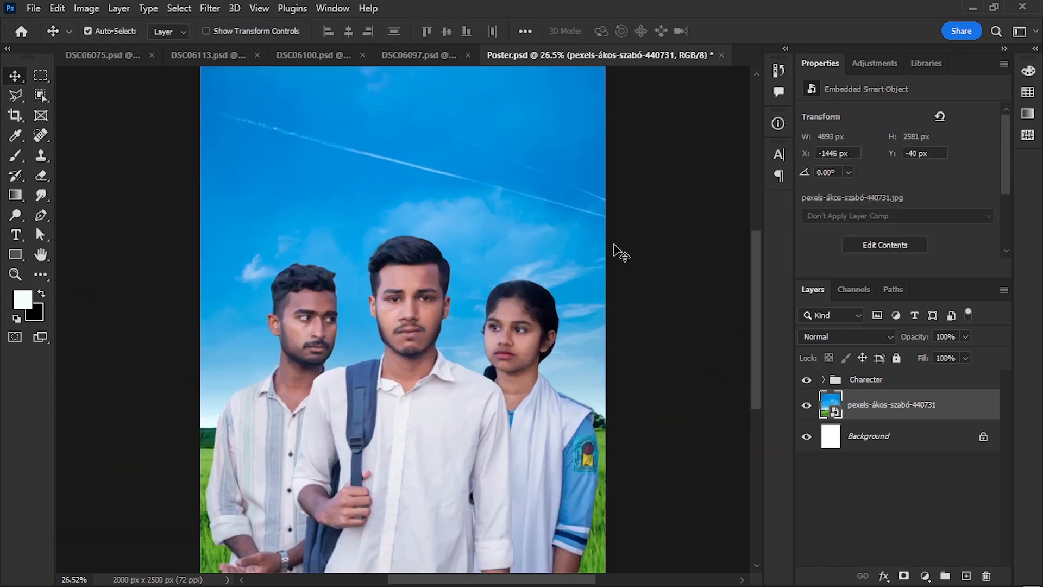
- Rename the sky-and-field photo's layer as "BG"
double_click(918, 407)
type("BG")
key("Return")
- Add a Color Balance adjustment layer above the BG layer
scroll(524, 338, "down", 1)
left_click(925, 576)
left_click(956, 452)
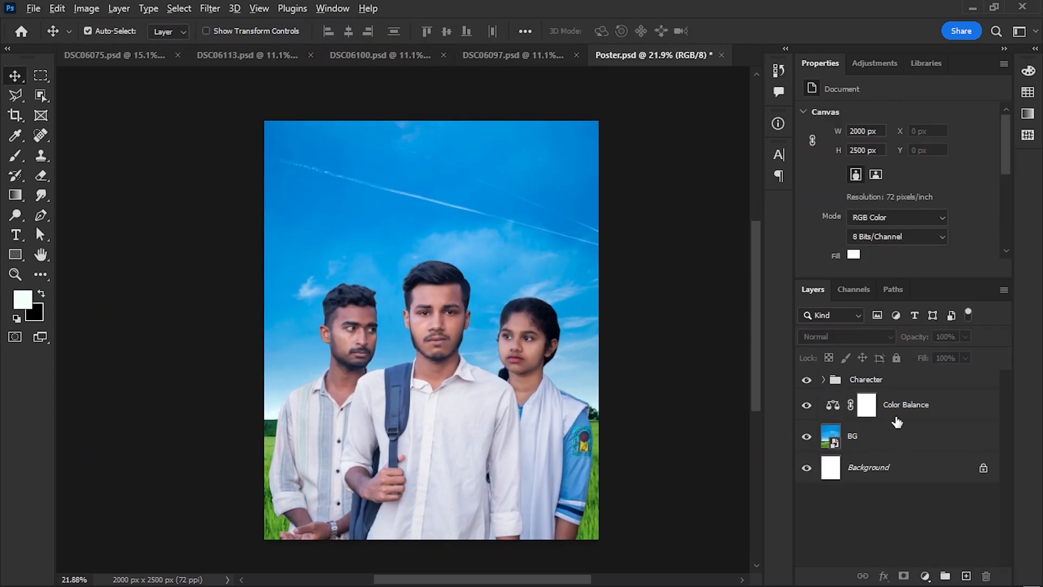
- Clip the Color Balance adjustment to the BG layer and adjust the magenta–green balance of its shadows
left_click(897, 421, "alt")
scroll(459, 298, "up", 2)
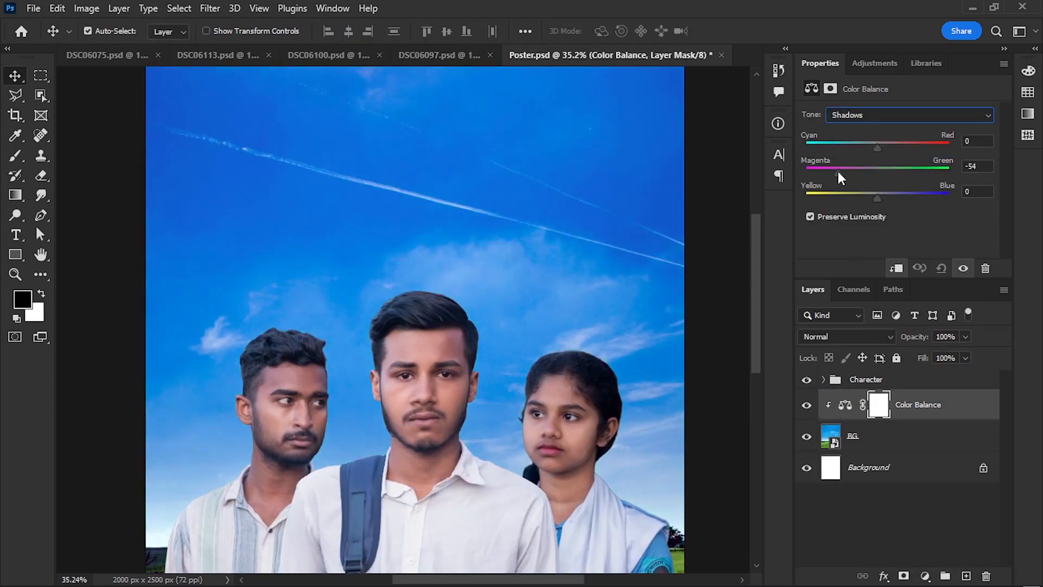
left_click(912, 114)
left_click(869, 135)
left_click_drag(877, 173, 943, 173)
- Adjust the Color Balance highlights, shifting them toward blue for a soft pinkish horizon
left_click(913, 115)
left_click(884, 152)
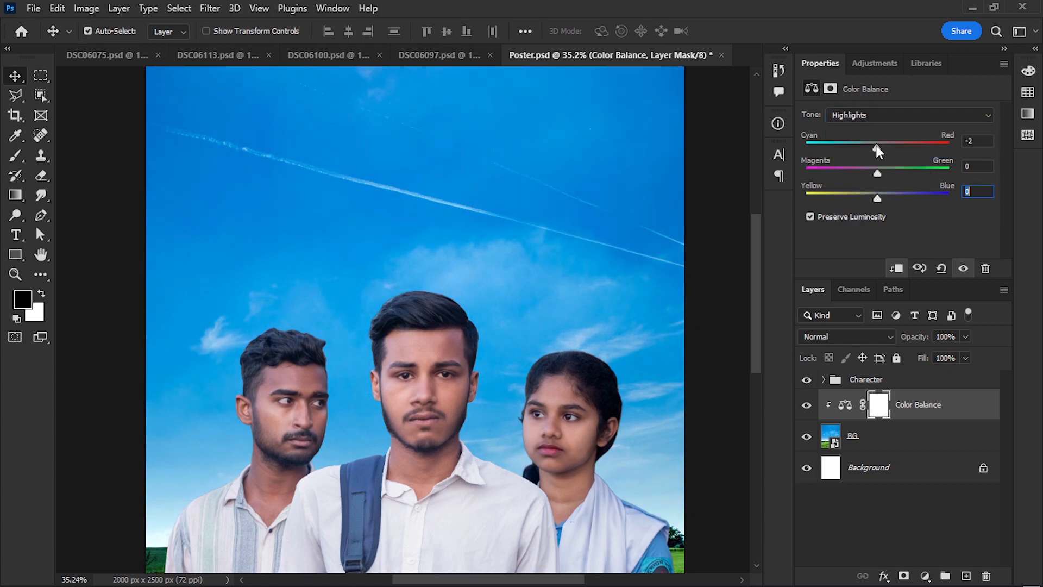
left_click(990, 162)
left_click_drag(878, 198, 928, 199)
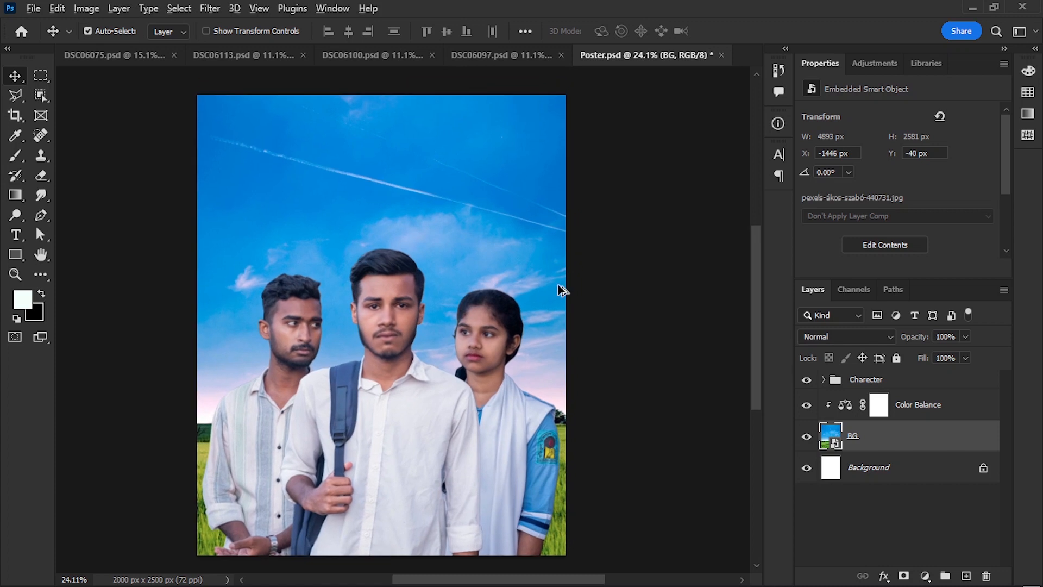
- Add a layer named "Shade" directly below the Charecter group and sample a light pink foreground color from the sky
left_click(866, 379)
scroll(559, 332, "up", 2)
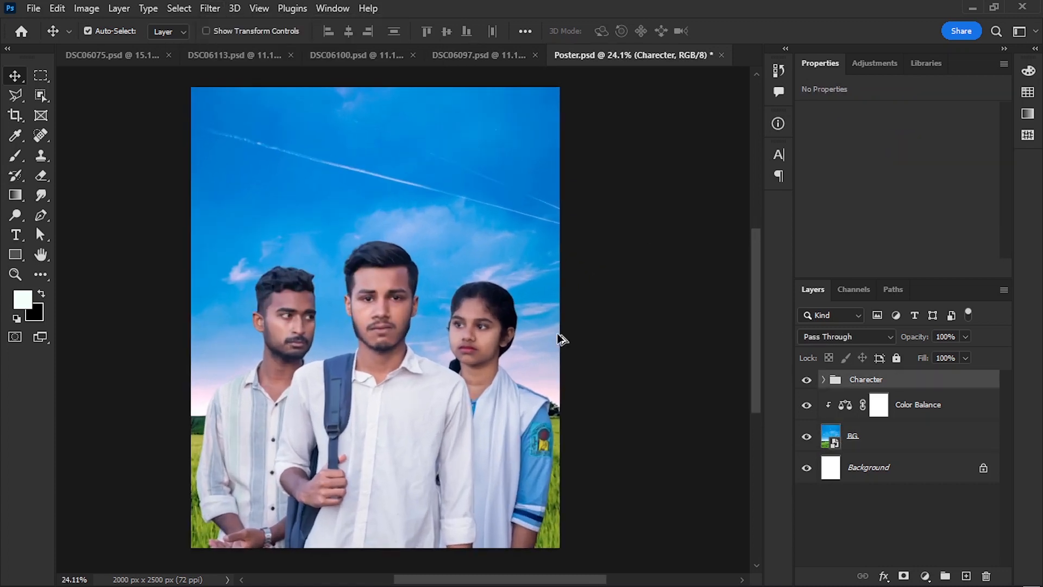
scroll(477, 338, "down", 2)
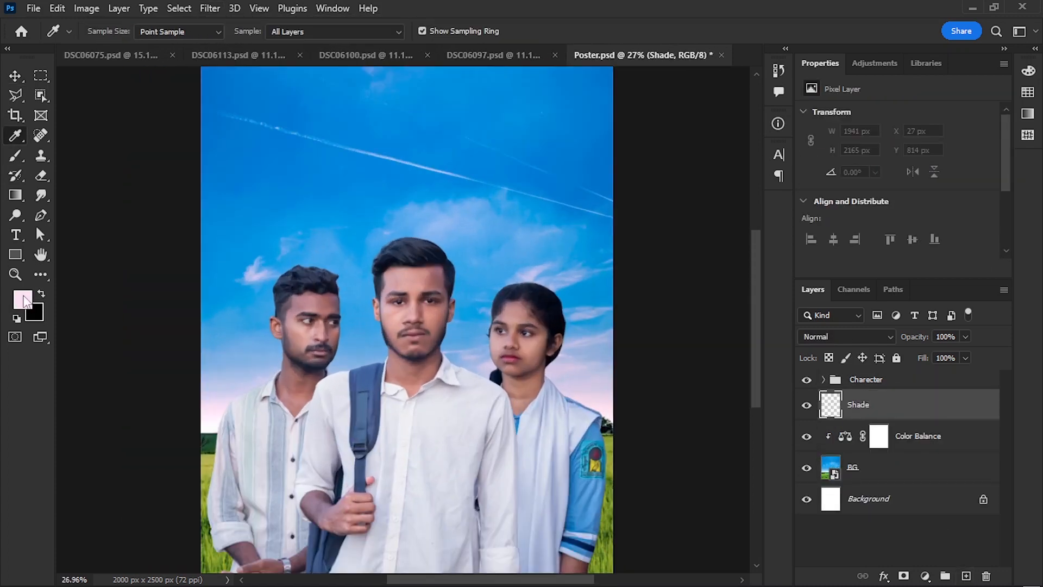
left_click(23, 298)
left_click(988, 121)
- Try painting light pink haze behind the three characters with a large soft brush, and undo the strokes
key("b")
scroll(460, 367, "down", 2)
scroll(460, 367, "up", 2)
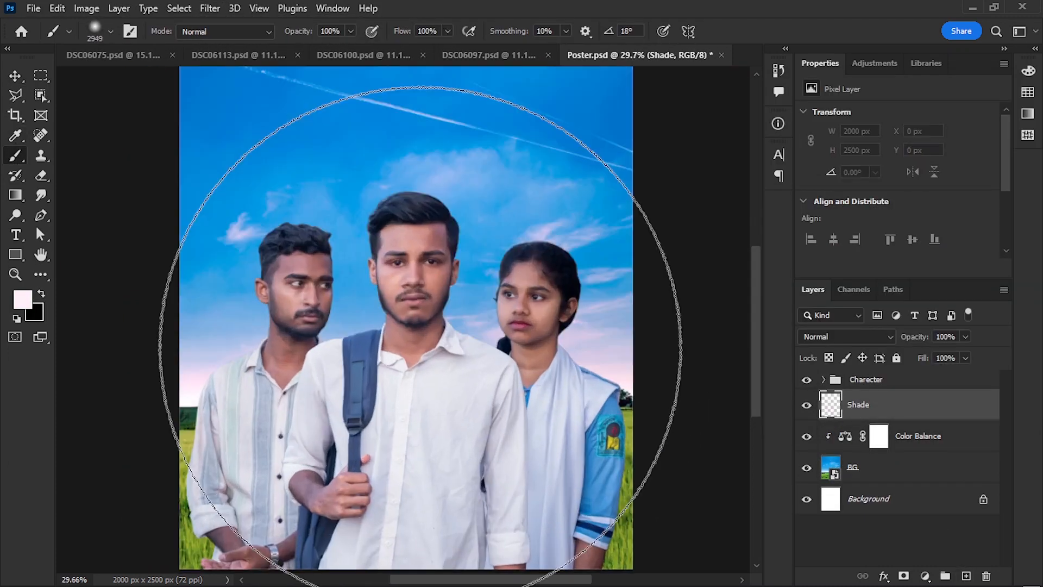
scroll(419, 303, "down", 2)
scroll(381, 326, "up", 3)
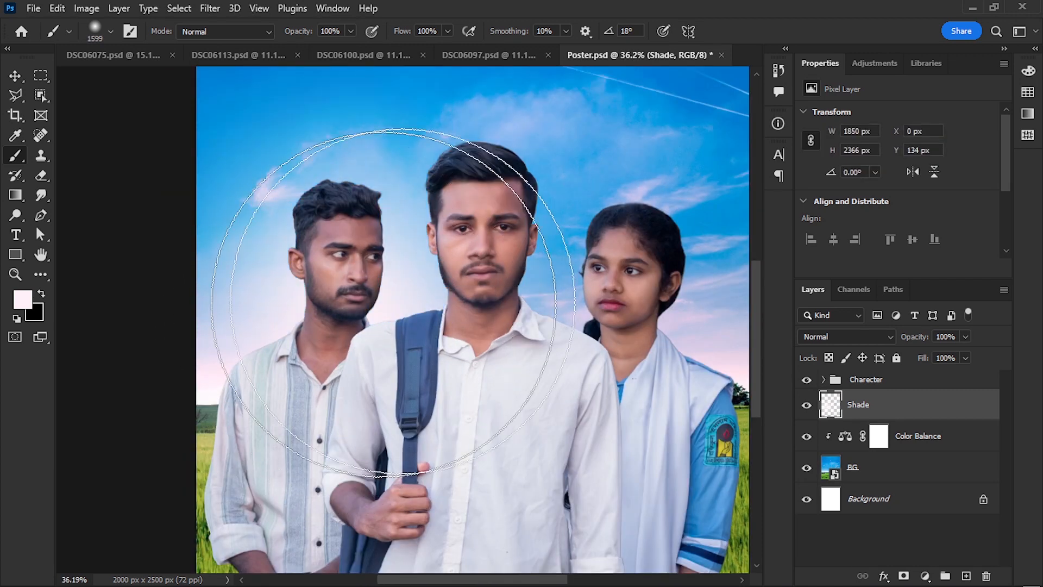
scroll(538, 304, "down", 3)
scroll(543, 334, "up", 1)
scroll(576, 337, "down", 1)
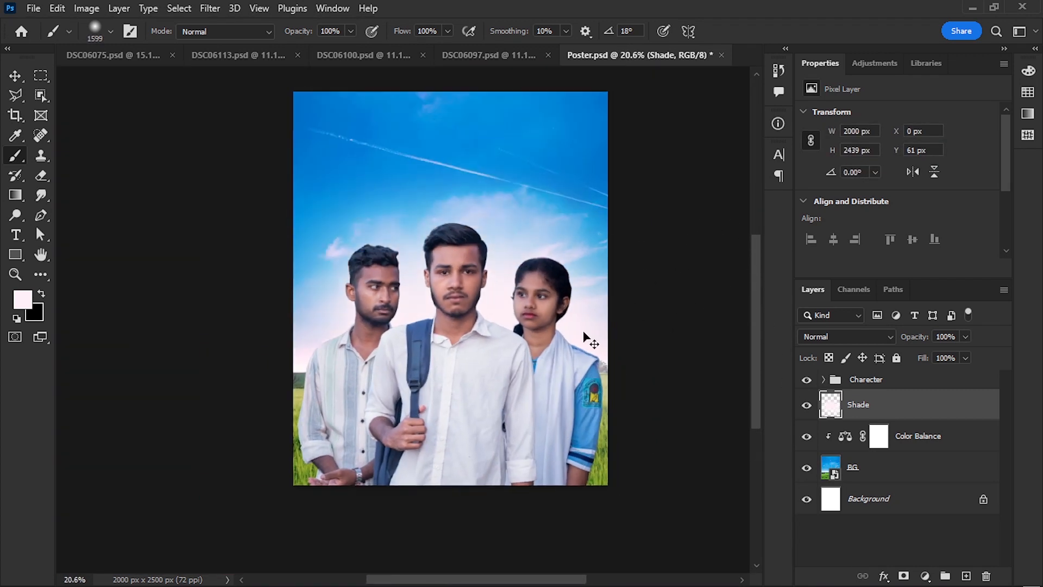
scroll(587, 340, "up", 2)
scroll(533, 308, "down", 2)
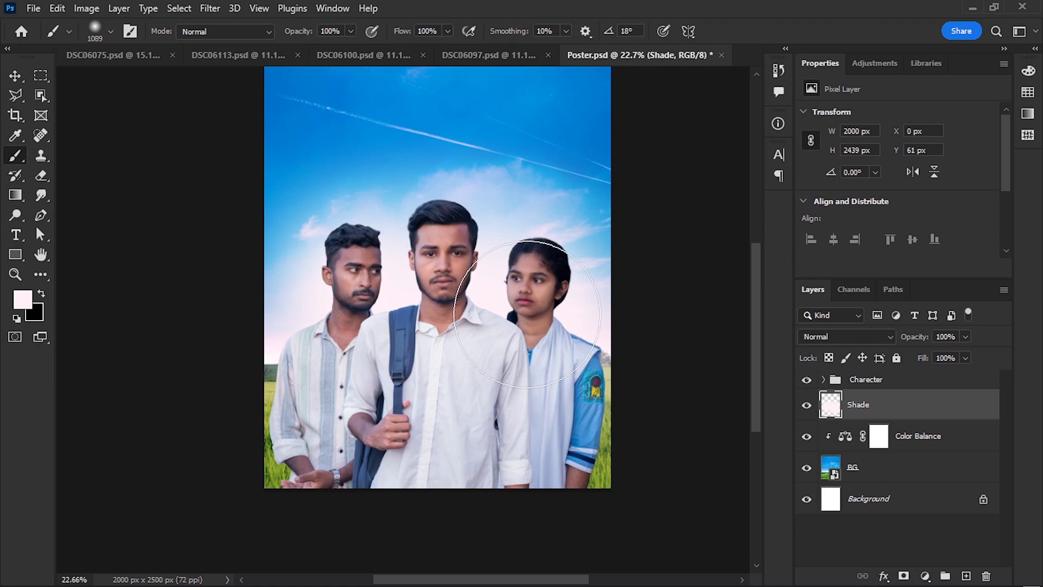
scroll(529, 318, "down", 1)
scroll(565, 317, "up", 4)
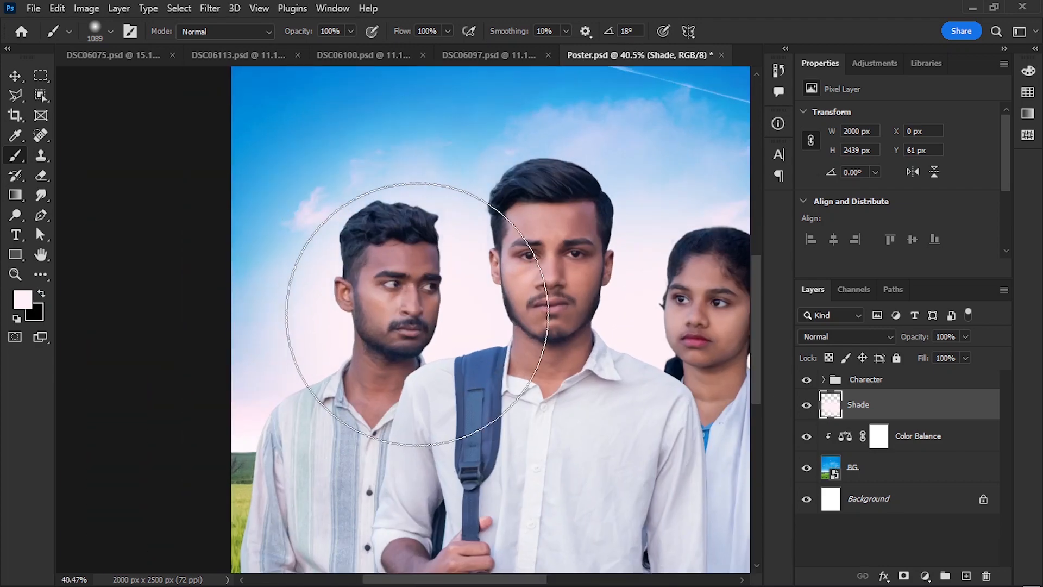
scroll(416, 314, "down", 3)
scroll(478, 325, "up", 1)
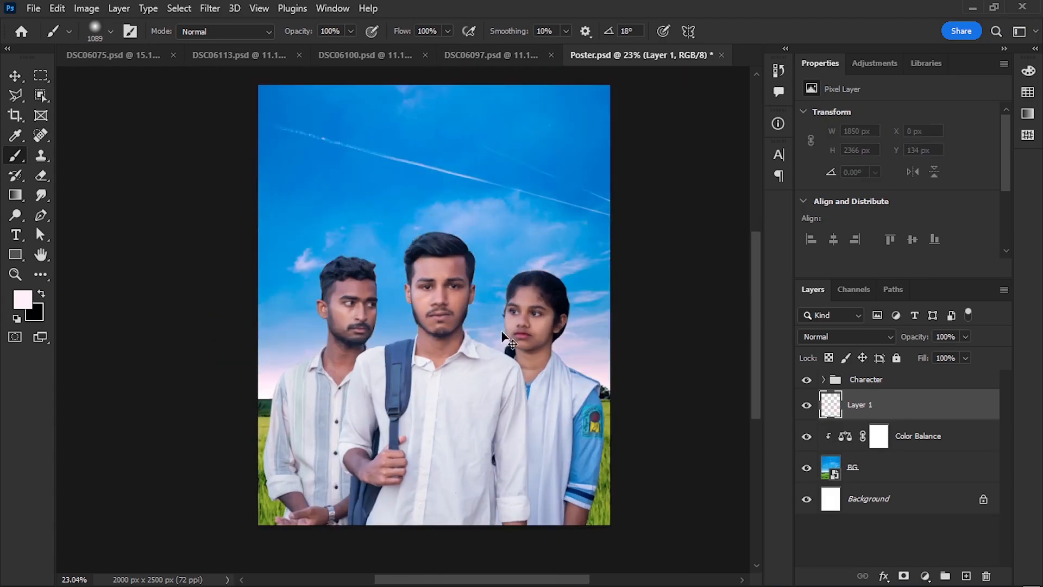
scroll(424, 310, "up", 2)
key("ctrl+z")
scroll(375, 313, "down", 2)
- Try another pass of pink haze over the lower sky and field edge, and undo it
left_click_drag(319, 338, 311, 339)
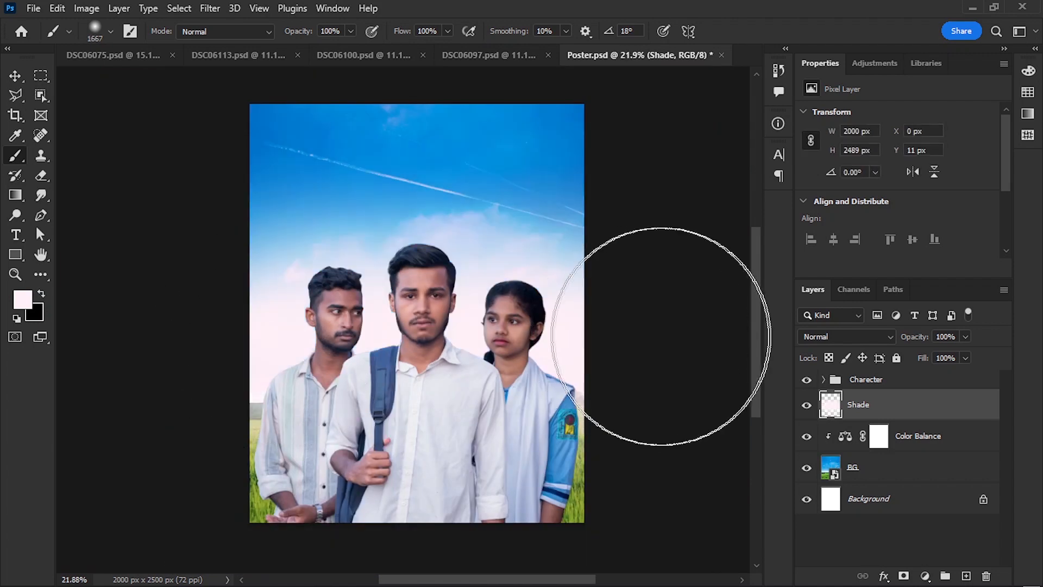
scroll(543, 386, "up", 3)
mouse_move(320, 435)
left_mouse_down()
mouse_move(543, 443)
mouse_move(326, 454)
left_mouse_up()
scroll(489, 391, "down", 2)
scroll(524, 450, "down", 2)
key("ctrl+z")
scroll(489, 347, "up", 4)
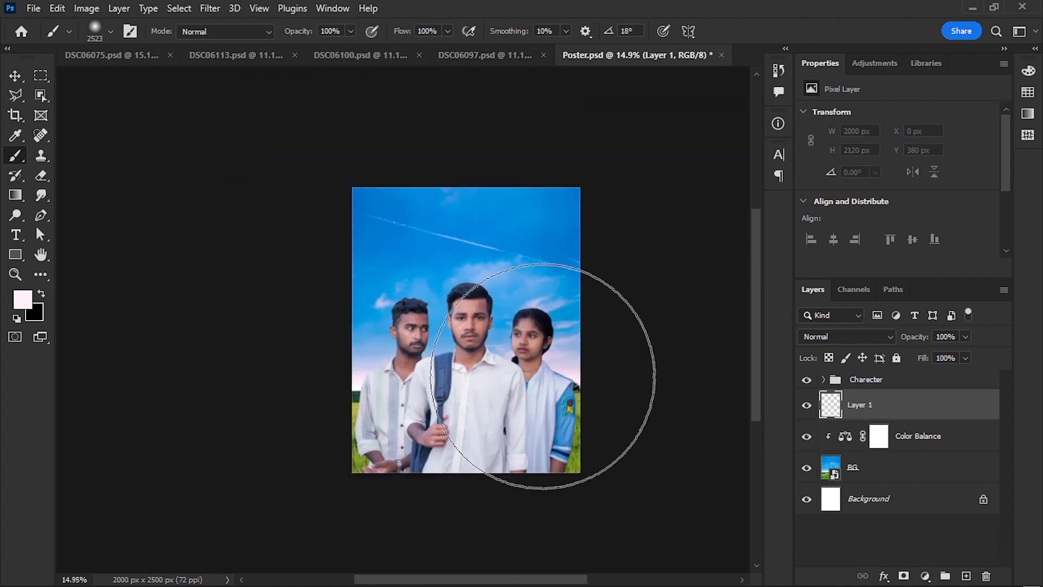
- Paint soft light pink haze over the lower sky behind the characters on the empty layer below the Charecter group
scroll(536, 372, "up", 2)
scroll(505, 357, "down", 2)
scroll(504, 365, "up", 3)
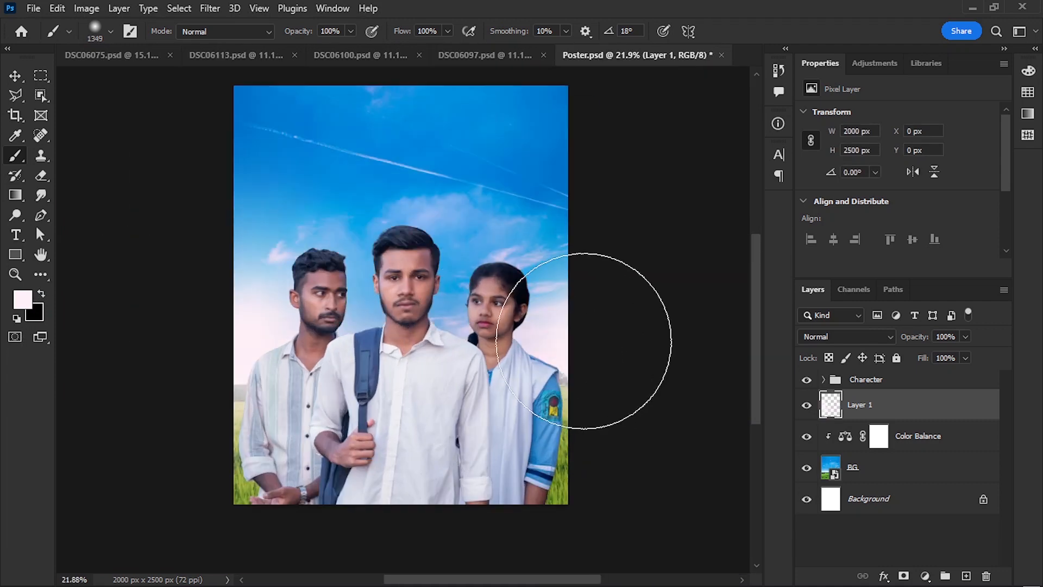
scroll(345, 415, "up", 2)
scroll(568, 391, "down", 1)
- Erase the haze along the grass at the poster's lower edge with a large soft eraser
key("e")
left_click_drag(588, 437, 673, 421)
left_click_drag(592, 467, 304, 473)
scroll(366, 413, "up", 2)
scroll(595, 443, "up", 2)
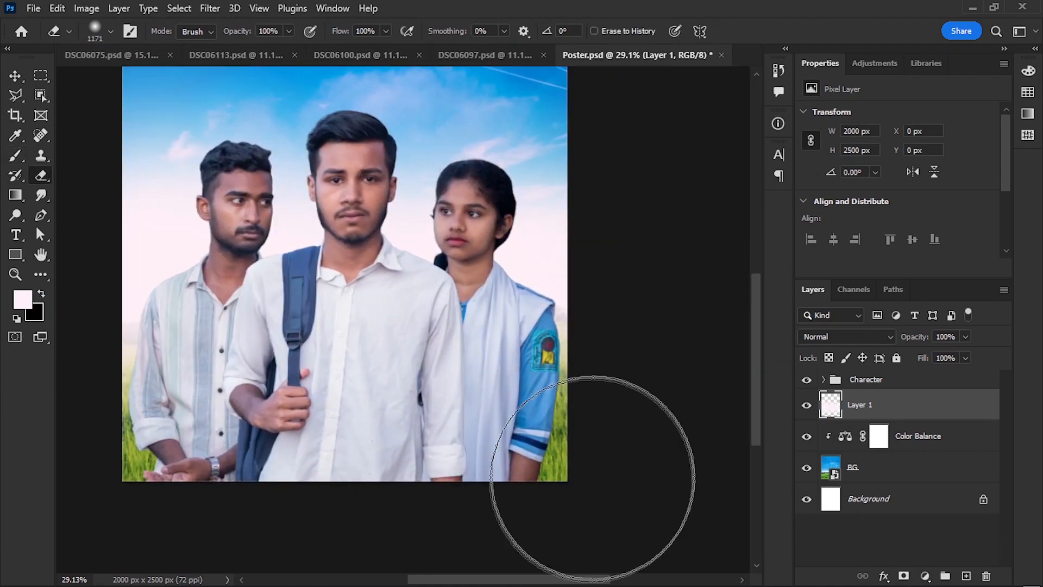
- Rename the haze layer as "Shade" and add another layer named "Shade" above the Charecter group
scroll(517, 252, "down", 3)
double_click(860, 404)
type("Shade")
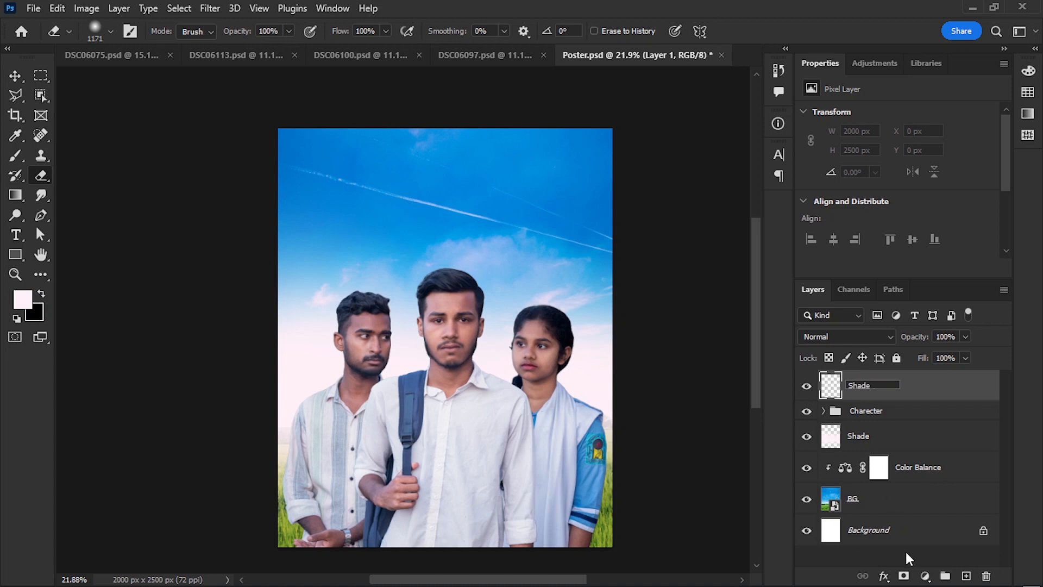
left_click(909, 559)
- Try brushing light pink haze over the characters' lower bodies on the upper Shade layer
scroll(619, 343, "down", 1)
left_click_drag(579, 335, 585, 301)
key("b")
left_click(869, 385)
left_click_drag(459, 345, 516, 345)
left_click_drag(516, 482, 518, 440)
left_click_drag(374, 435, 423, 415)
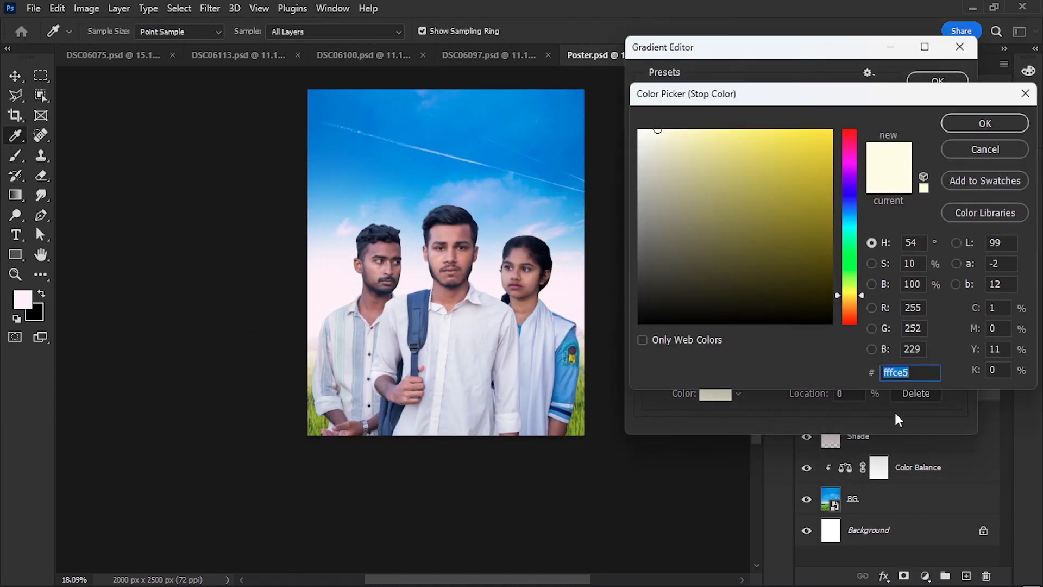
- Configure a custom solid gradient that fades from light pink to transparent
left_click(985, 123)
left_click(560, 321)
left_click(569, 296)
double_click(646, 327)
left_click(980, 124)
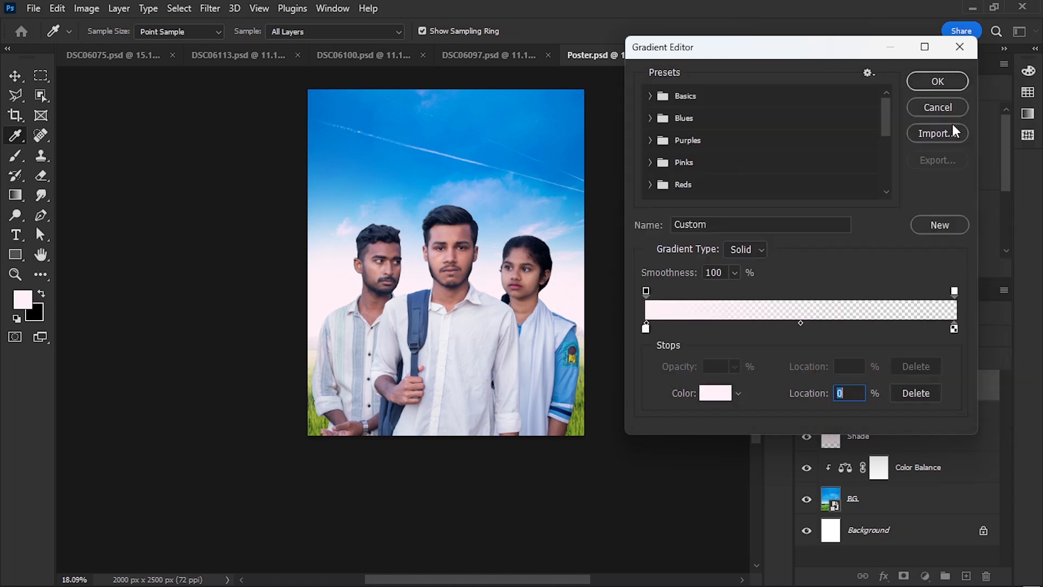
left_click(938, 81)
- Draw the pink-to-transparent gradient upward from the poster's lower edge on the upper Shade layer, about 825 px high
left_click_drag(448, 456, 439, 369)
key("ctrl+z")
left_click_drag(430, 489, 429, 299)
scroll(493, 410, "up", 4)
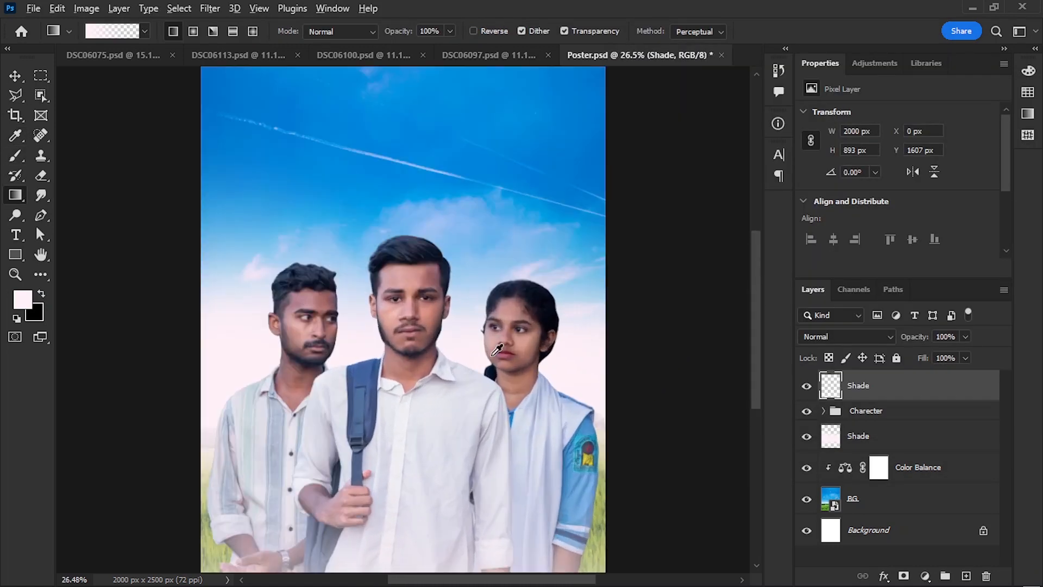
scroll(489, 375, "down", 1)
key("v")
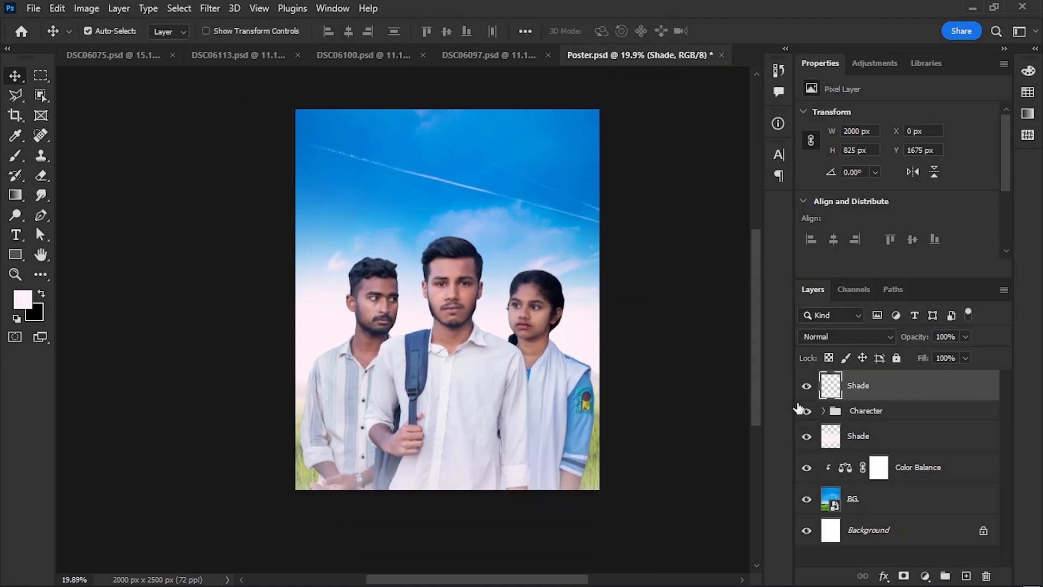
- Expand the Charecter group and open the Charecter 1 layer in the Camera Raw Filter
left_click(824, 411)
left_click(875, 411)
left_click(902, 438)
left_click(897, 499, "shift")
left_click(210, 9)
left_click(896, 436)
left_click(208, 9)
left_click(245, 115)
scroll(424, 261, "up", 4)
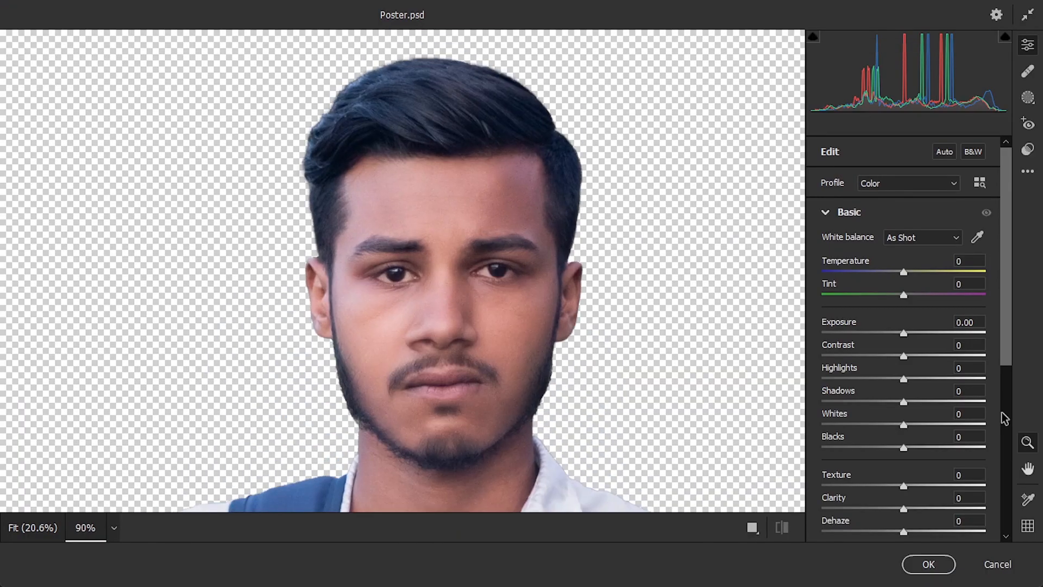
- Adjust Charecter 1's exposure, contrast, shadows and whites to brighten it, and apply the filter
left_click_drag(904, 333, 907, 357)
scroll(413, 304, "up", 2)
mouse_move(904, 403)
left_mouse_down()
mouse_move(963, 403)
mouse_move(906, 403)
left_mouse_up()
left_click_drag(904, 426, 912, 425)
left_click(942, 573)
scroll(454, 282, "up", 2)
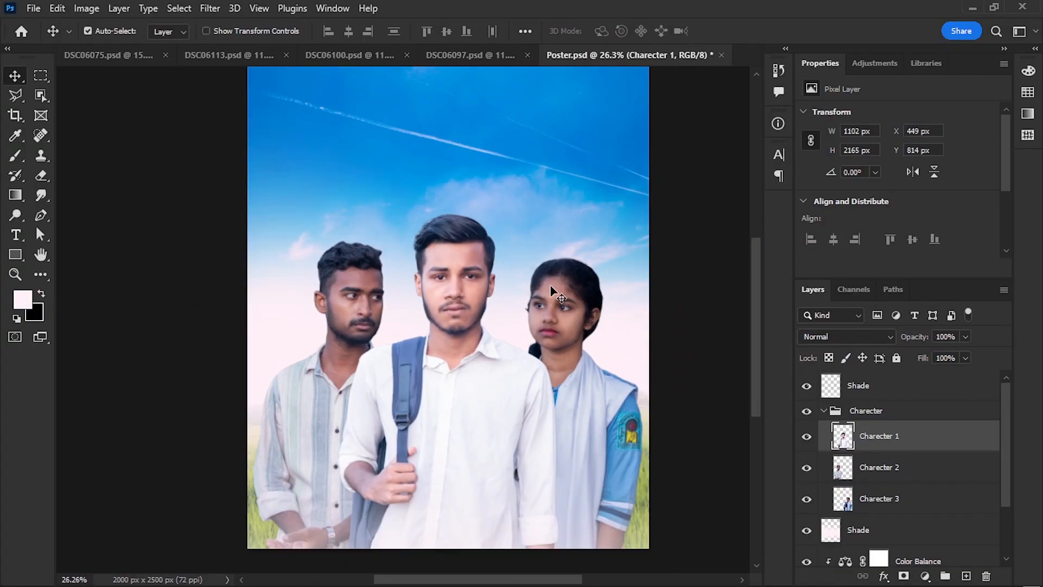
- Apply the Camera Raw Filter to Charecter 2 with Exposure +0.50, Contrast +6, Shadows +23 and Whites +10
left_click(891, 467)
left_click(209, 9)
left_click(245, 116)
scroll(445, 193, "up", 5)
left_click_drag(451, 191, 579, 187)
left_click_drag(904, 333, 912, 334)
left_click_drag(905, 356, 905, 357)
left_click_drag(904, 379, 919, 379)
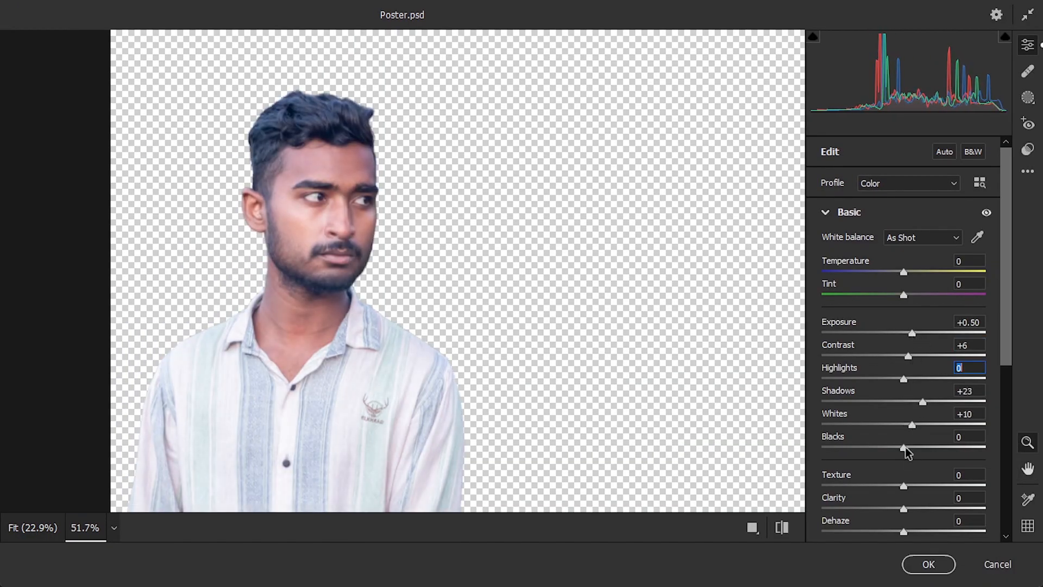
left_click(929, 564)
left_click_drag(661, 257, 629, 256)
- Apply the Camera Raw Filter to Charecter 3 with Exposure +0.60, Contrast +7, Highlights +4 and Shadows +14
left_click(880, 498)
key("ctrl+shift+a")
scroll(534, 217, "up", 3)
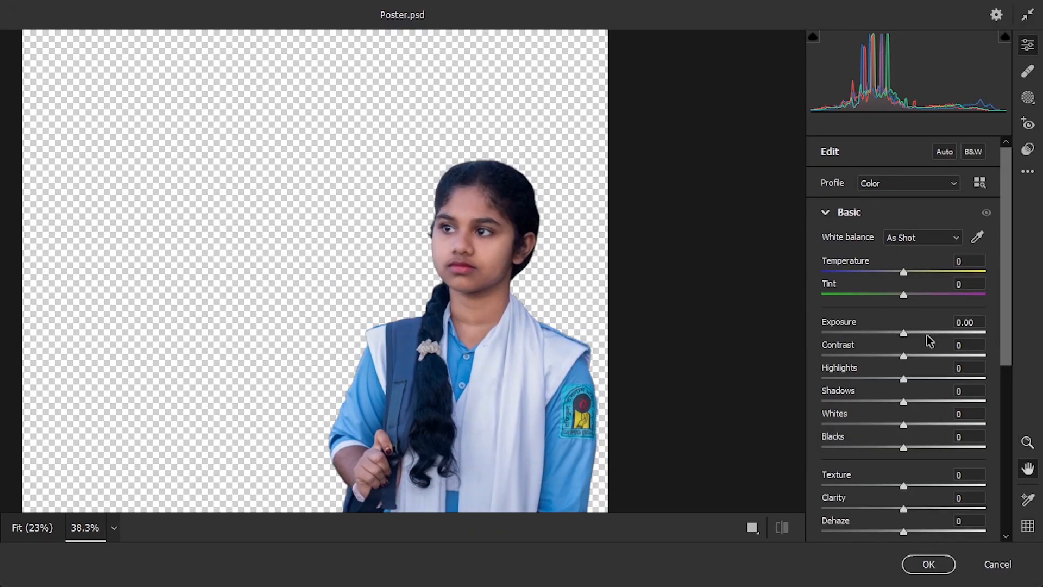
left_click_drag(903, 333, 911, 334)
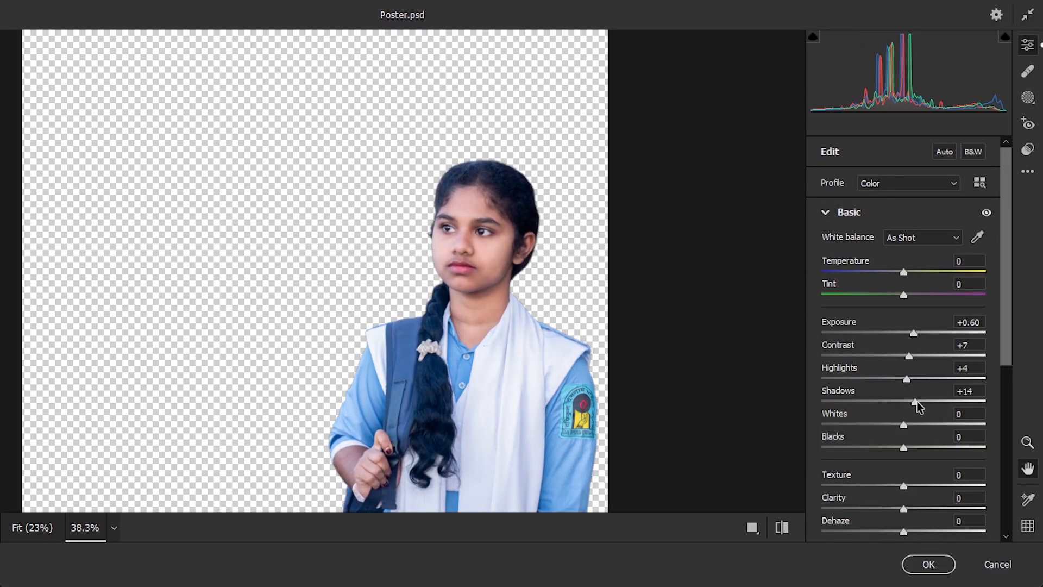
left_click(928, 564)
scroll(589, 308, "up", 2)
scroll(606, 240, "down", 8)
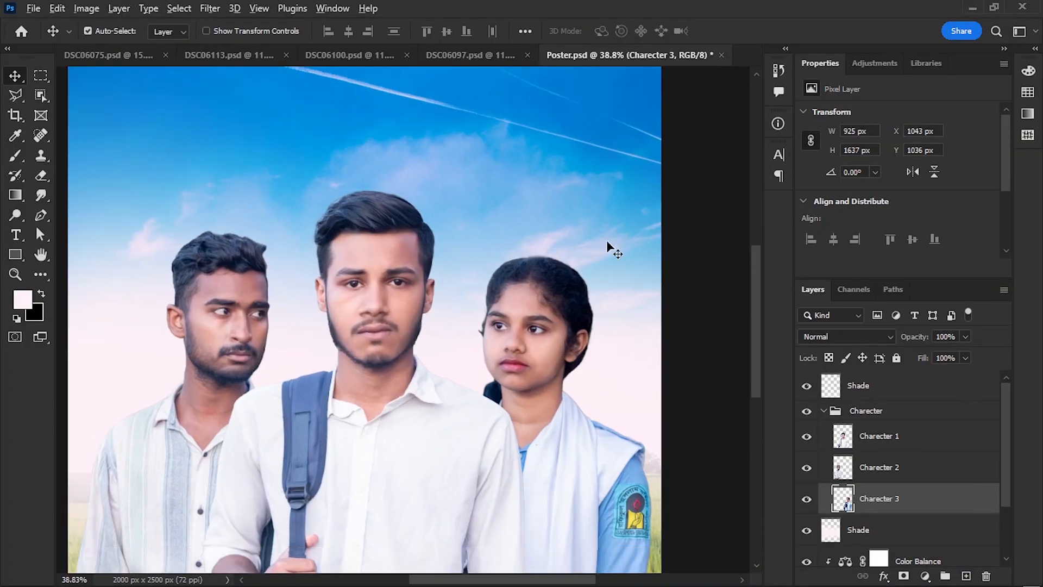
- Collapse the Charecter group and select it
left_click(823, 411)
left_click(880, 411)
scroll(679, 305, "up", 3)
scroll(389, 258, "up", 5)
left_click(888, 413)
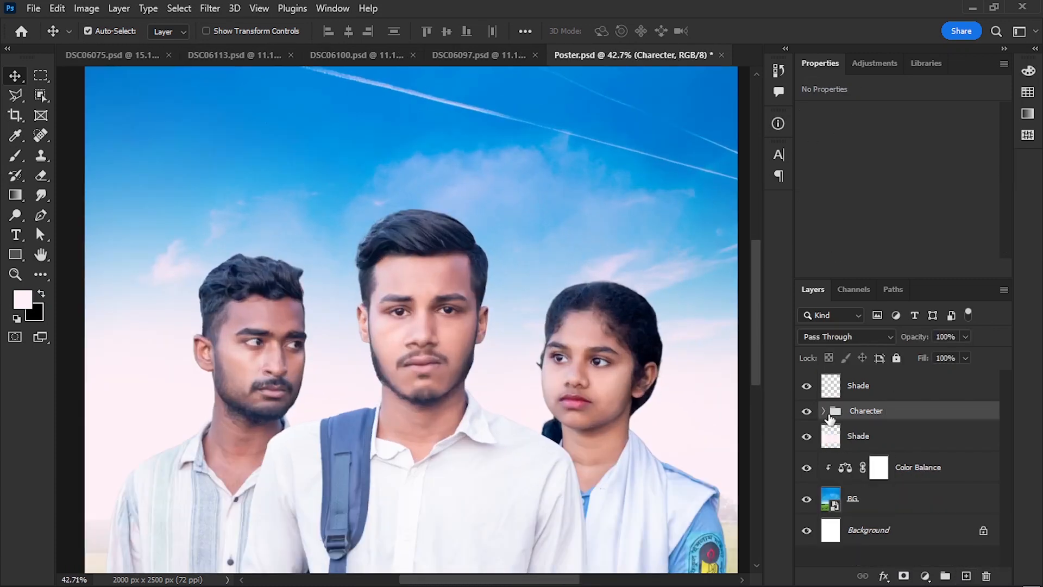
- Add a layer named "Face Shade" above the Charecter group and fill it with gray
key("ctrl+shift+alt+n")
double_click(872, 416)
key("shift+F5")
key("Return")
scroll(435, 308, "down", 8)
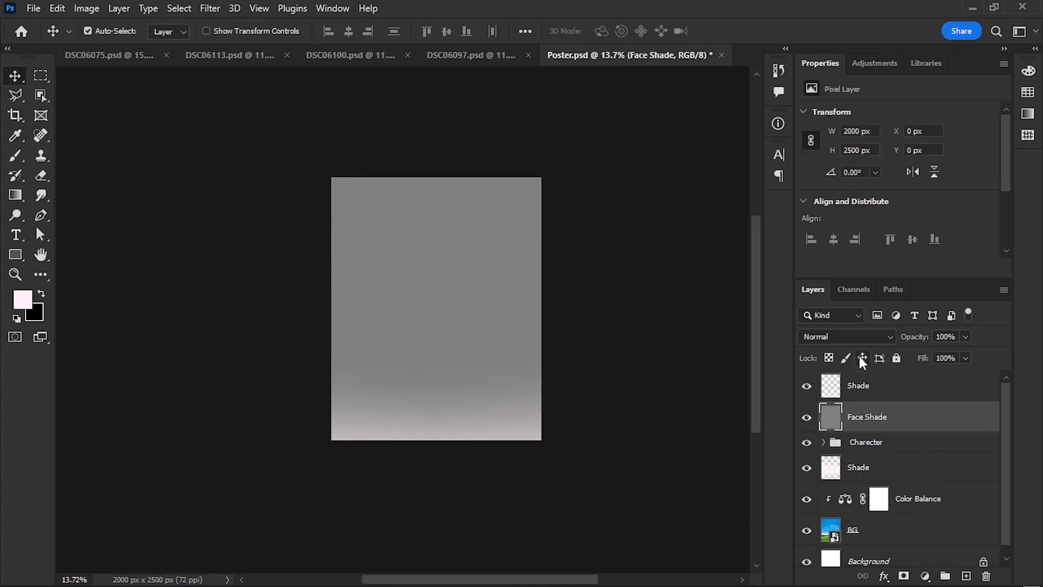
- Set the Face Shade layer's blend mode to Overlay and choose the Dodge tool with Midtones at 50% exposure
left_click(849, 337)
left_click(820, 385)
scroll(448, 293, "up", 13)
right_click(15, 215)
left_click(55, 214)
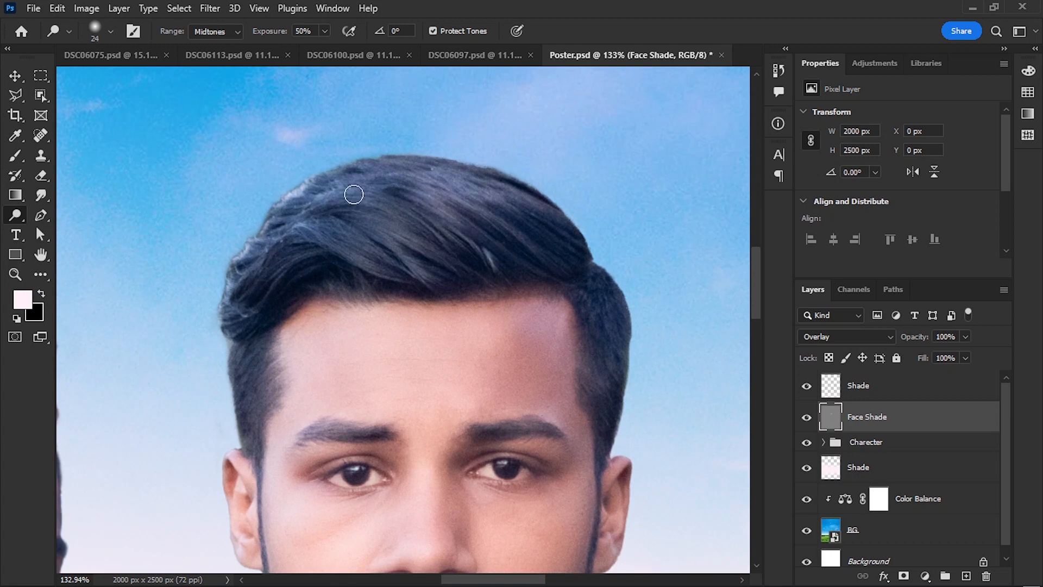
- Try dodging hair highlights on the two side characters on the Face Shade layer
scroll(552, 205, "down", 5)
scroll(419, 240, "up", 6)
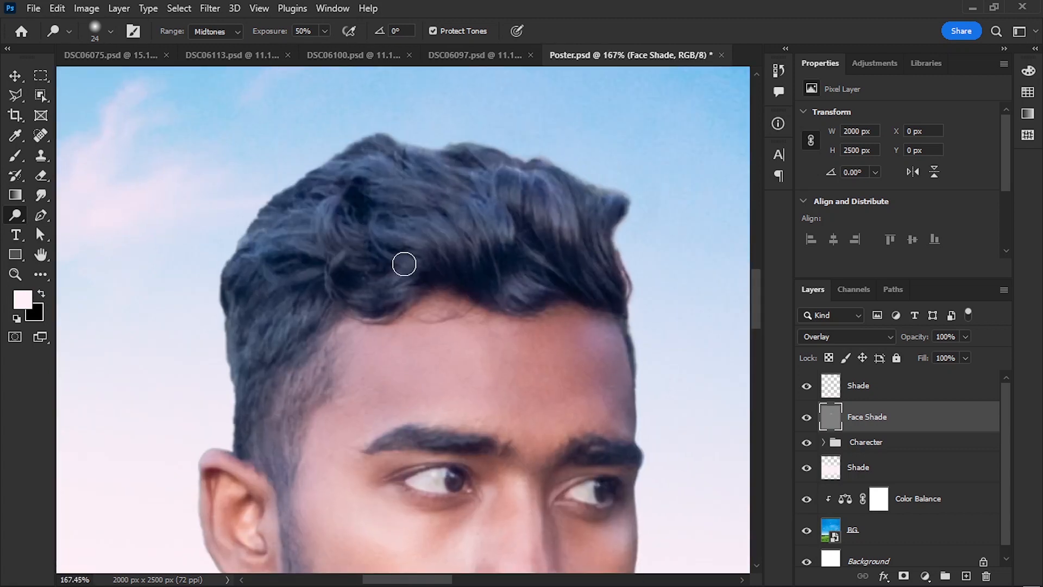
scroll(394, 269, "down", 5)
scroll(548, 168, "up", 8)
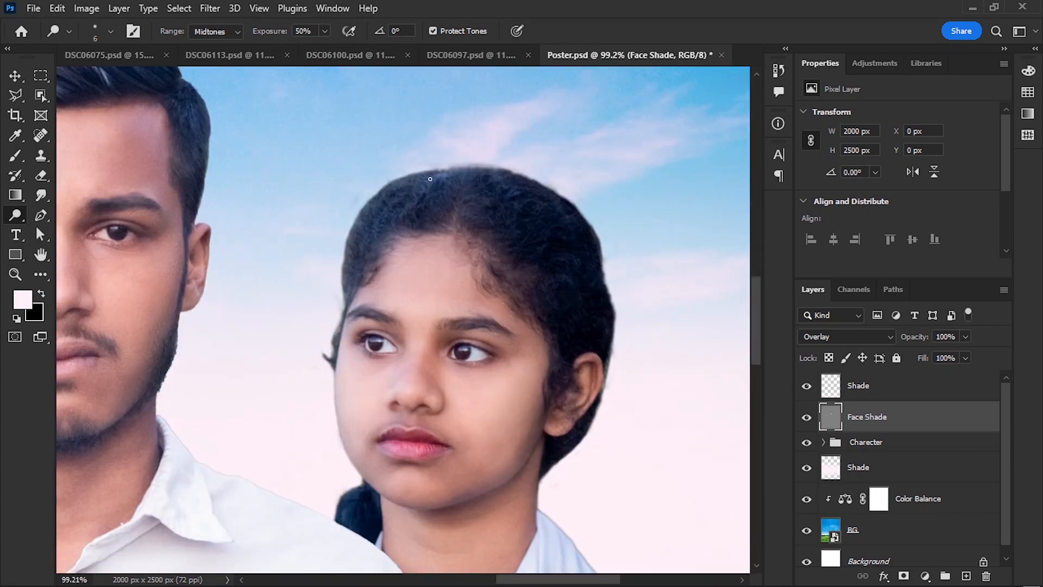
scroll(455, 180, "down", 5)
scroll(345, 248, "up", 5)
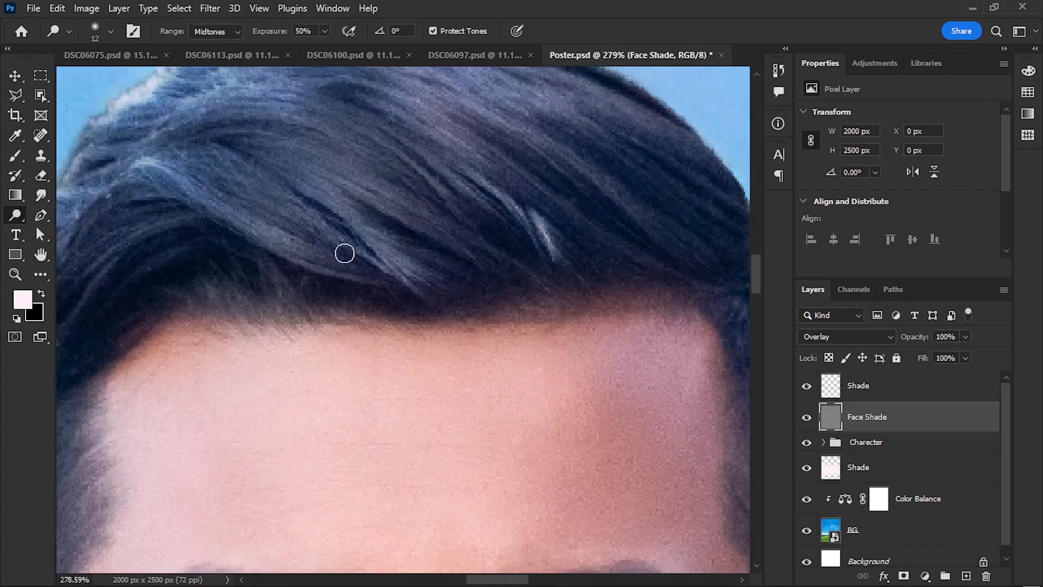
- Try dodging fine strands in the central man's hair with a 12 px brush, and delete the Face Shade layer
scroll(545, 249, "down", 2)
scroll(423, 249, "up", 2)
scroll(423, 249, "down", 2)
scroll(460, 182, "up", 1)
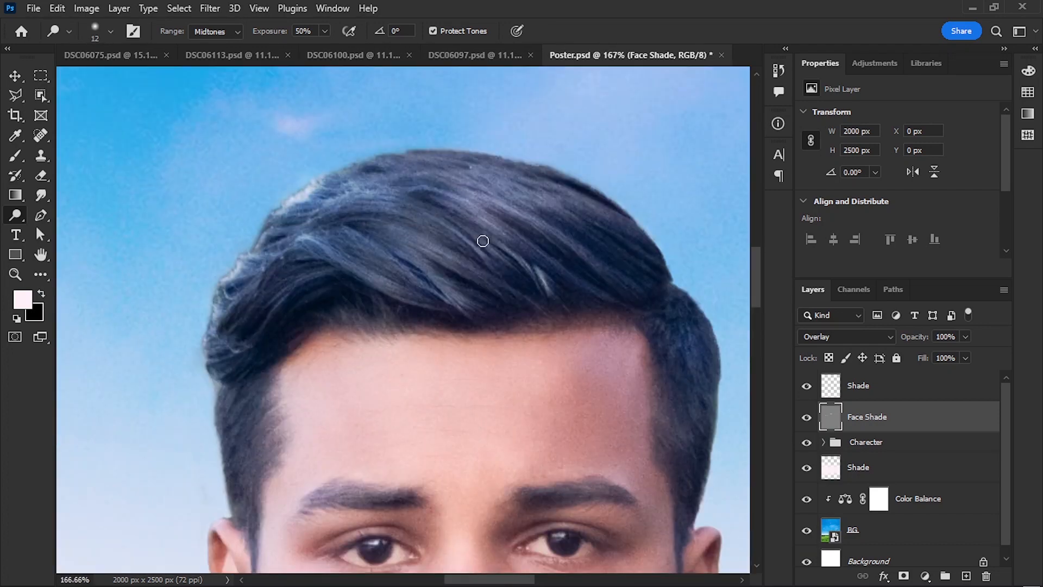
scroll(482, 239, "down", 5)
scroll(548, 342, "up", 5)
key("ctrl+0")
key("Delete")
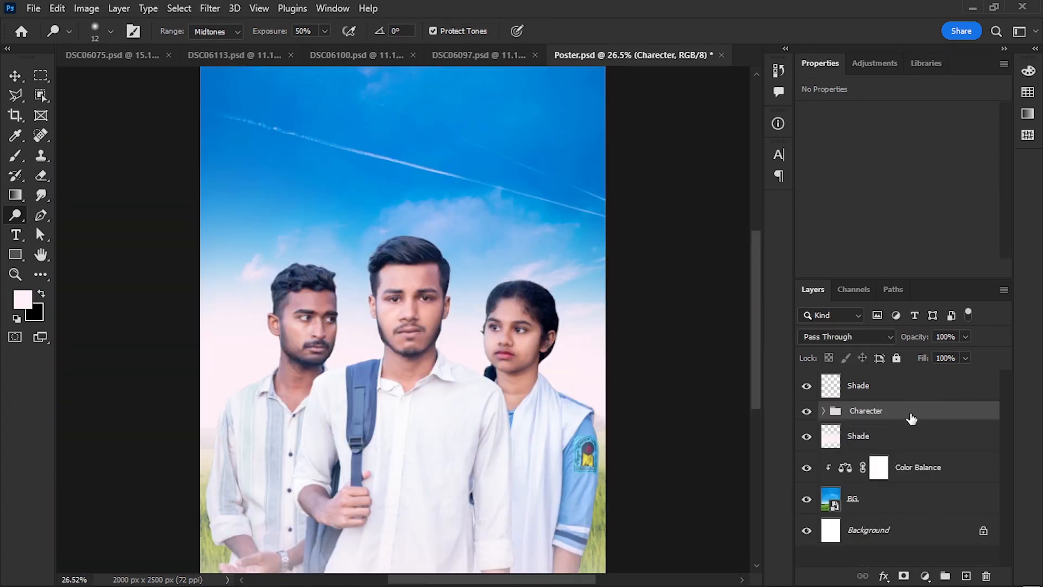
- Add a layer named "Shine" above the Charecter group and fill it with gray
left_click(966, 575)
double_click(869, 418)
key("shift+F5")
key("Return")
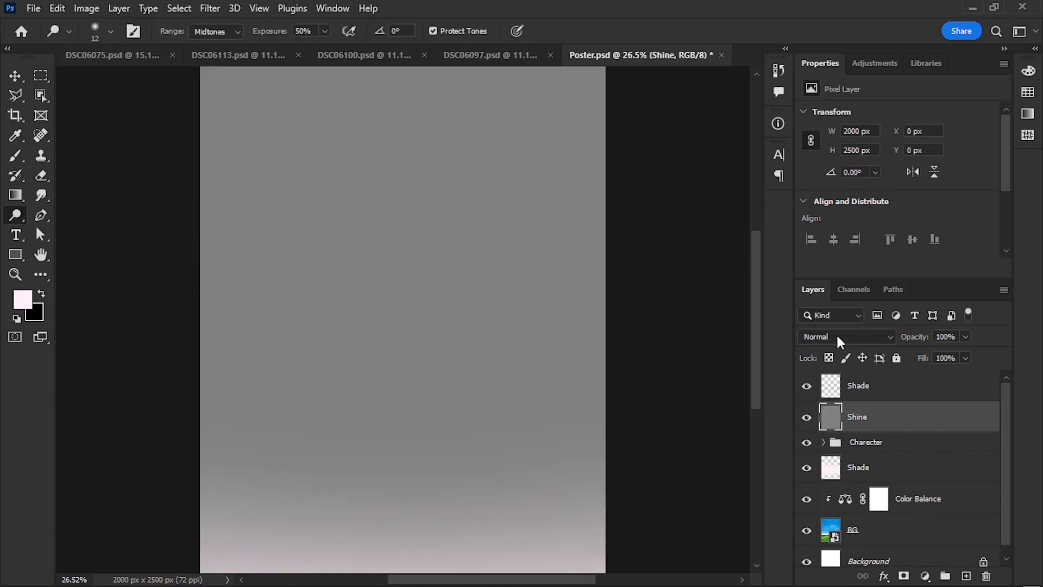
- Set the Shine layer's blend mode to Overlay and dodge highlights in the central man's hair with a 19 px brush
left_click(837, 336)
left_click(826, 380)
scroll(409, 247, "up", 6)
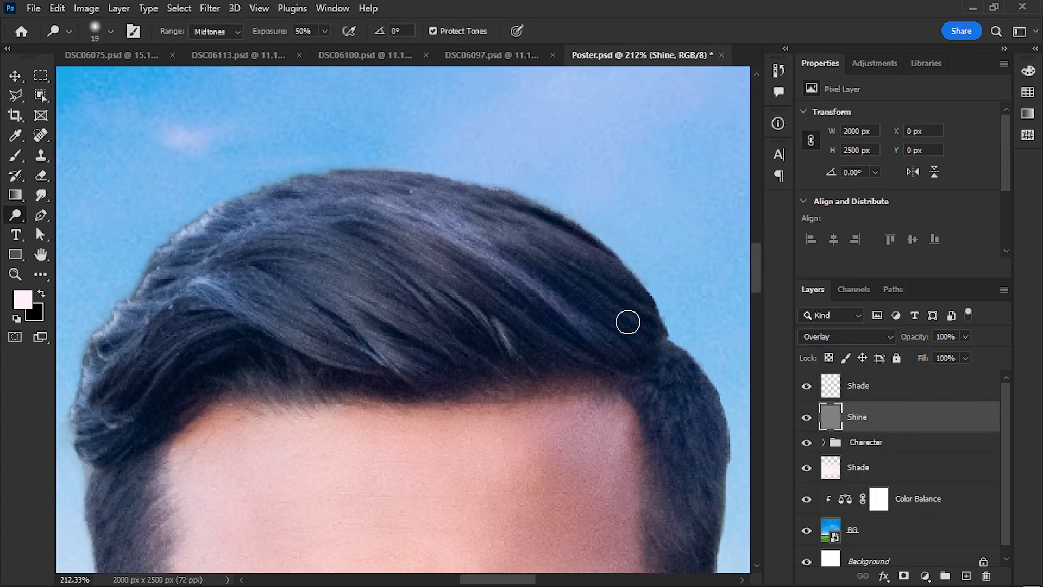
scroll(438, 307, "down", 3)
scroll(314, 262, "up", 2)
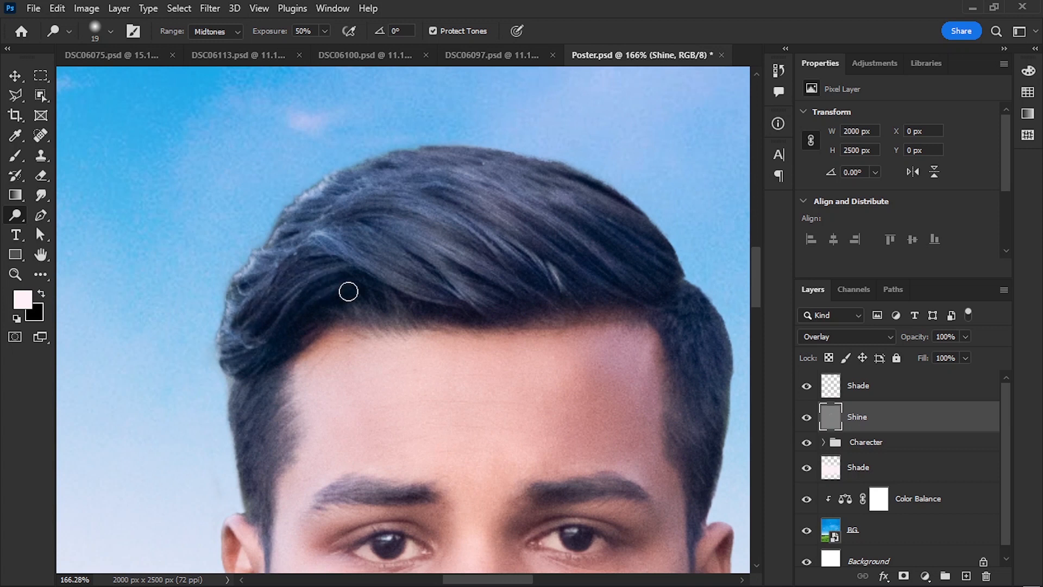
scroll(499, 157, "down", 3)
scroll(497, 277, "up", 3)
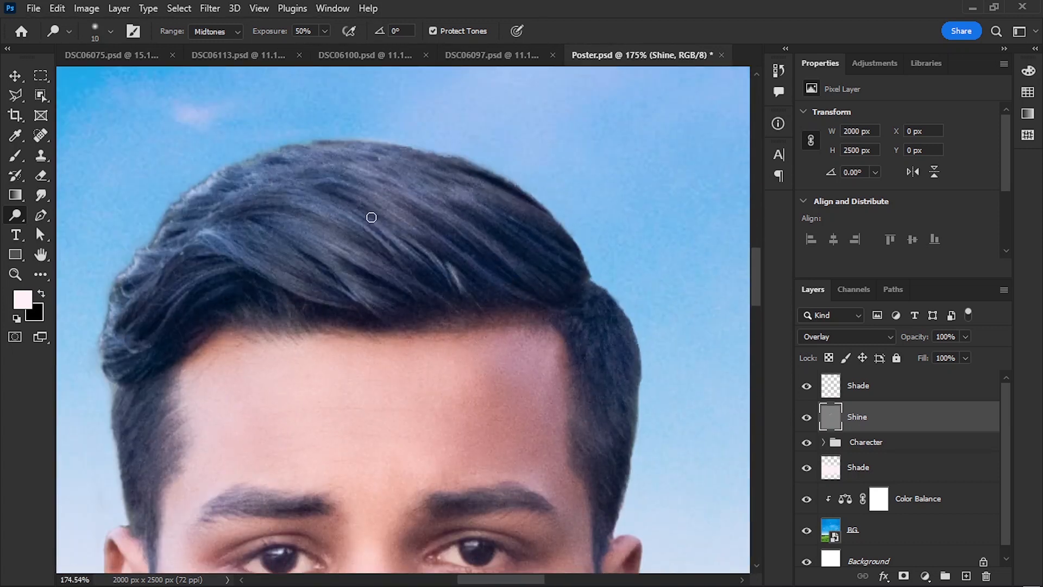
- Dodge fine strands in the central man's and the left man's hair with a 10 px brush
scroll(371, 217, "down", 2)
scroll(529, 307, "up", 2)
scroll(529, 308, "down", 3)
scroll(330, 235, "up", 3)
left_click_drag(505, 219, 533, 300)
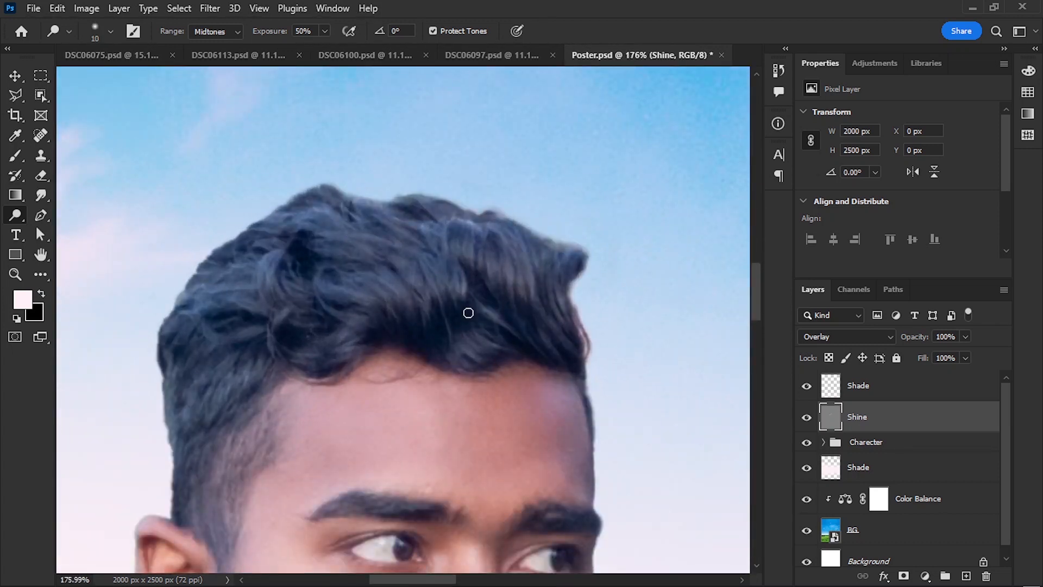
scroll(256, 319, "down", 3)
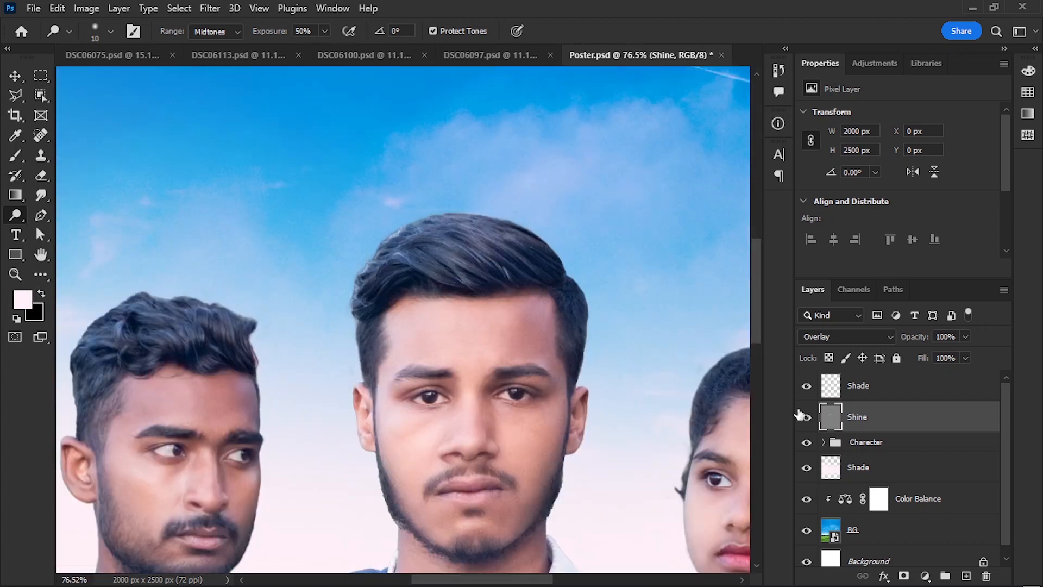
- Dodge the highlights on the central man's nose and face with a 34 px brush
scroll(472, 237, "up", 3)
key("bracketright")
key("bracketright")
key("bracketright")
key("bracketright")
scroll(397, 339, "down", 3)
scroll(314, 326, "up", 2)
scroll(326, 337, "down", 3)
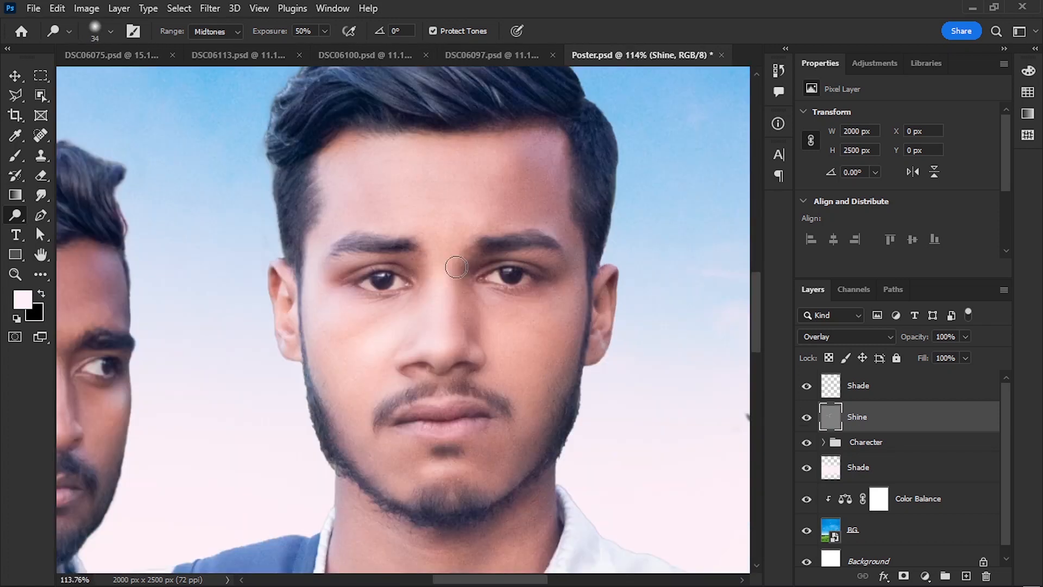
scroll(457, 283, "up", 2)
scroll(547, 236, "down", 3)
scroll(478, 405, "up", 3)
- Dodge the broad areas of the central man's face with a 139 px brush
key("bracketright")
key("bracketright")
key("bracketright")
key("bracketright")
scroll(516, 342, "down", 2)
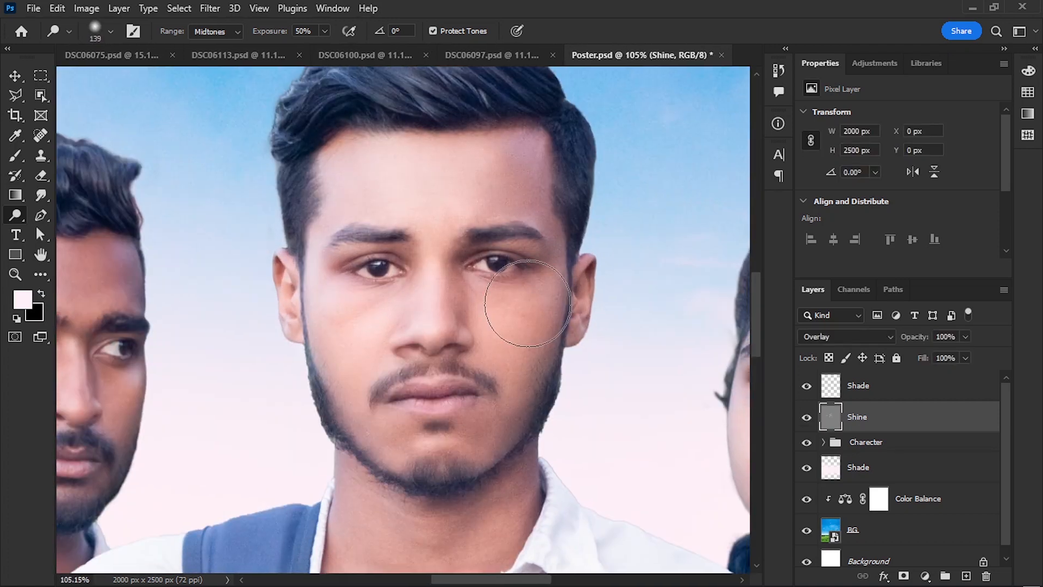
scroll(510, 435, "down", 1)
scroll(472, 451, "up", 4)
scroll(543, 326, "down", 2)
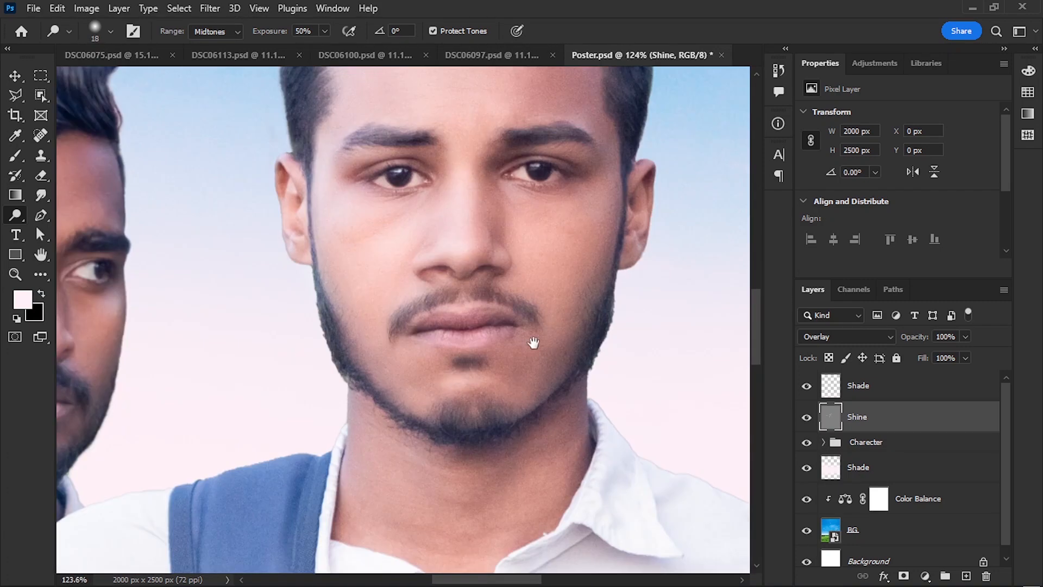
- Dodge the knuckles and fingers of the central man's hand with an 18 px brush, and save the poster
left_click_drag(533, 345, 576, 131)
scroll(489, 245, "up", 1)
scroll(307, 355, "down", 3)
scroll(396, 353, "up", 3)
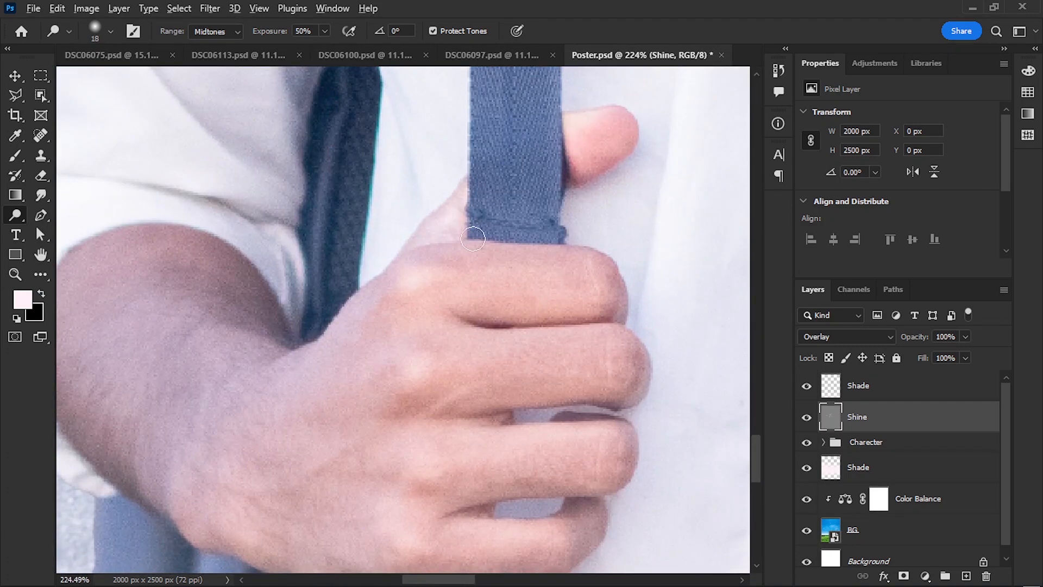
left_click(14, 76)
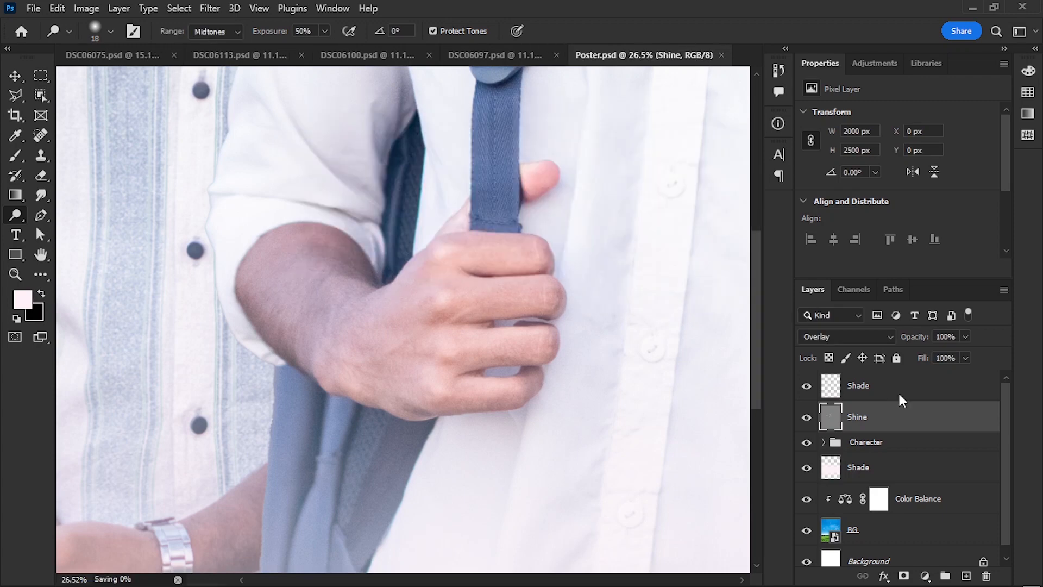
- Dodge the bridge of the left man's nose with an 18 px brush
scroll(628, 321, "up", 8)
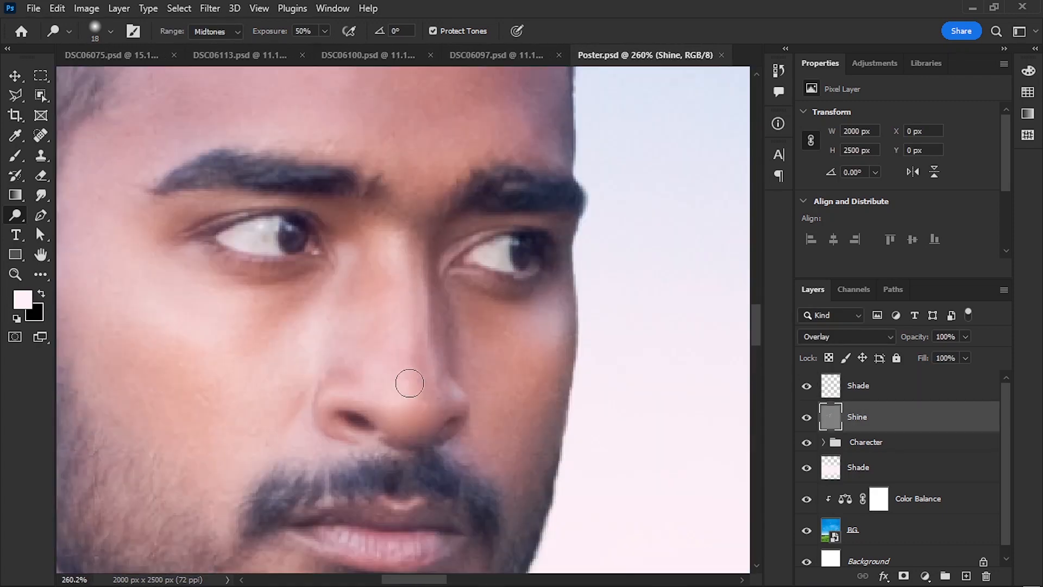
left_click_drag(410, 383, 417, 296)
scroll(568, 398, "down", 1)
scroll(402, 177, "down", 1)
left_click_drag(403, 177, 382, 177)
- Dodge the left man's cheeks with a 60 px brush and his smaller facial highlights with a 35 px brush
key("bracketright")
key("bracketright")
key("bracketright")
key("bracketright")
key("bracketright")
key("bracketright")
key("bracketright")
key("bracketright")
key("bracketright")
key("bracketright")
key("bracketright")
scroll(470, 222, "down", 1)
key("bracketleft")
key("bracketleft")
key("bracketleft")
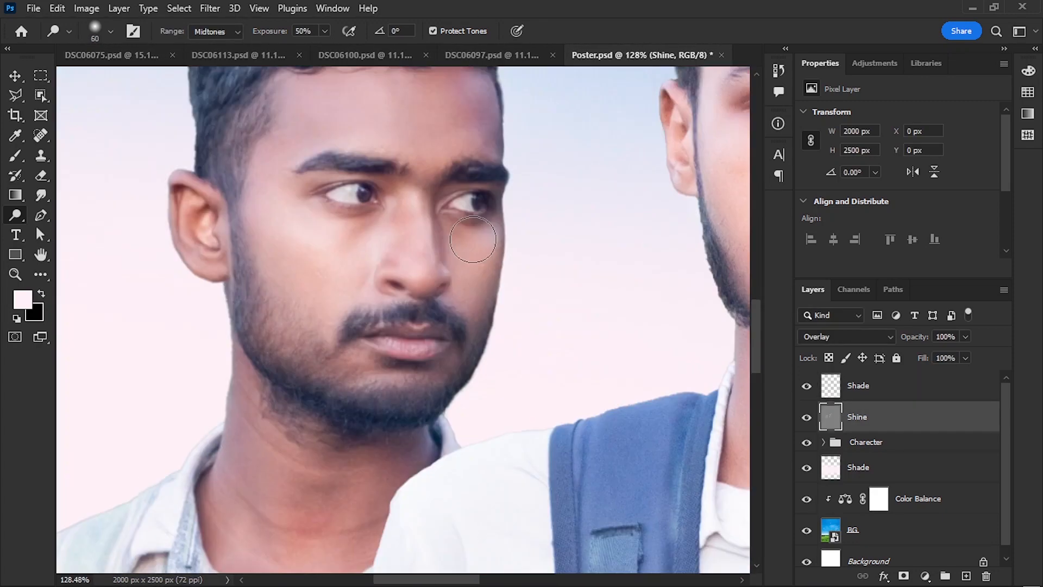
scroll(473, 240, "down", 3)
scroll(319, 307, "up", 4)
scroll(447, 285, "up", 2)
left_click_drag(447, 284, 431, 290)
scroll(539, 318, "down", 7)
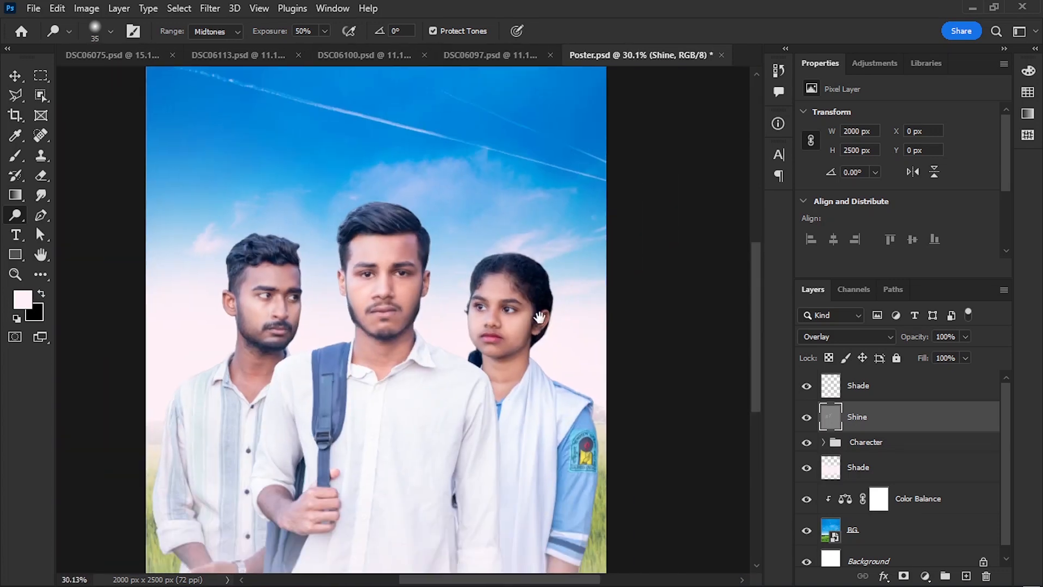
- Dodge the highlights on the girl's face with a brush enlarged to 121 px
scroll(539, 317, "up", 5)
scroll(568, 391, "down", 3)
scroll(584, 270, "down", 1)
- Compare the characters with the Shine layer hidden and shown
left_click(807, 416)
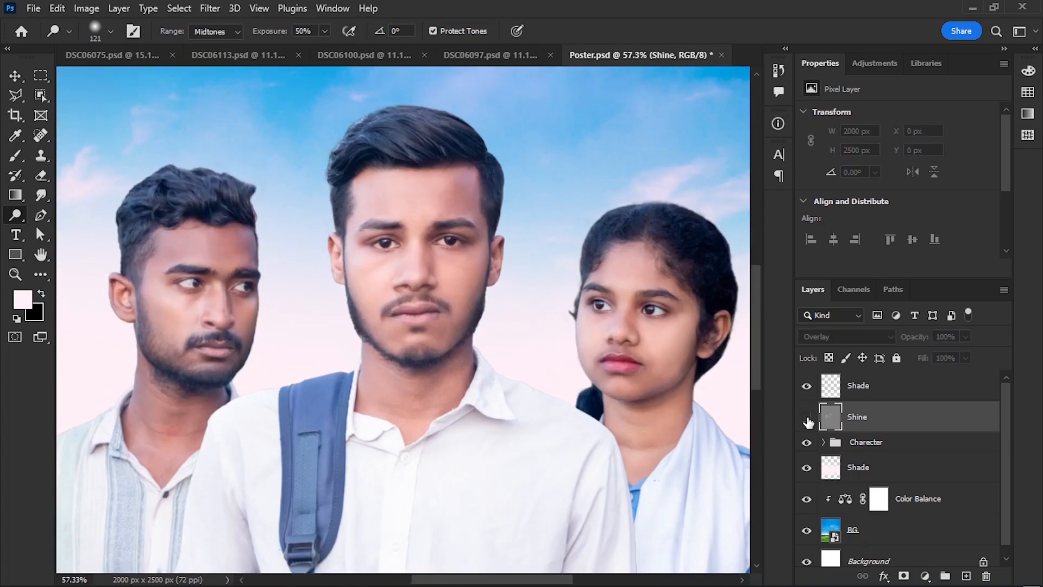
left_click(807, 416)
scroll(592, 343, "down", 3)
scroll(543, 343, "up", 4)
scroll(489, 348, "down", 4)
scroll(469, 347, "up", 1)
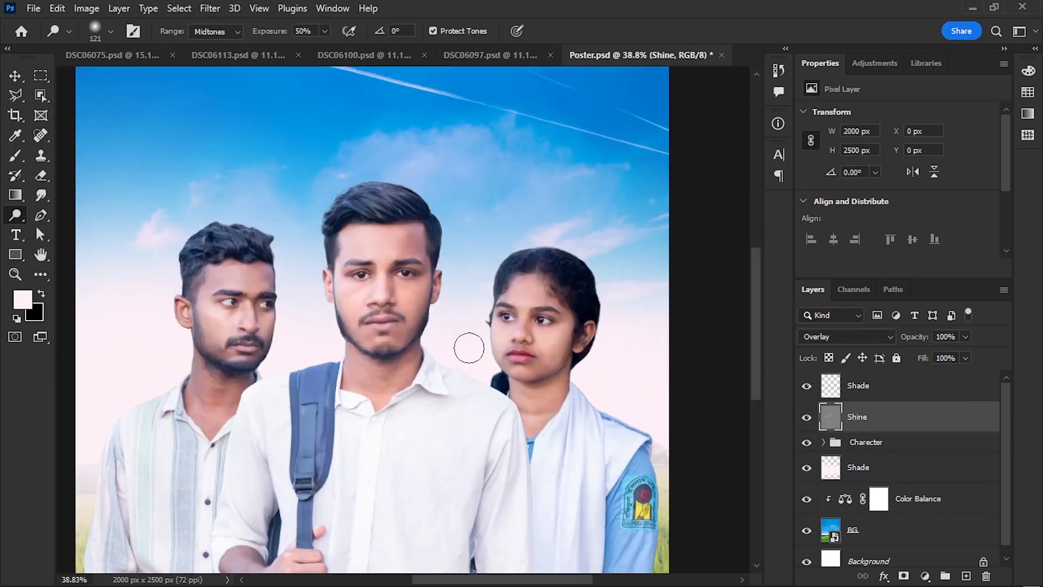
scroll(469, 348, "up", 2)
left_click(807, 417)
left_click(807, 417)
scroll(657, 319, "down", 3)
- Dodge smaller highlights with a brush of about 38 px and compare the poster without the Shine layer
scroll(535, 340, "up", 4)
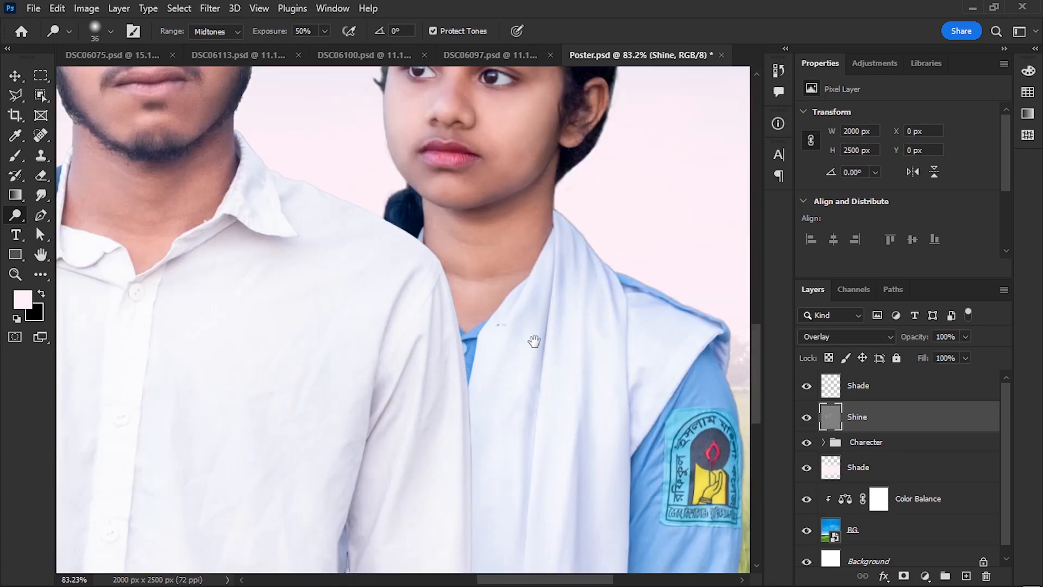
scroll(385, 326, "down", 3)
scroll(352, 362, "up", 7)
scroll(352, 362, "down", 8)
scroll(641, 272, "up", 2)
left_click(806, 418)
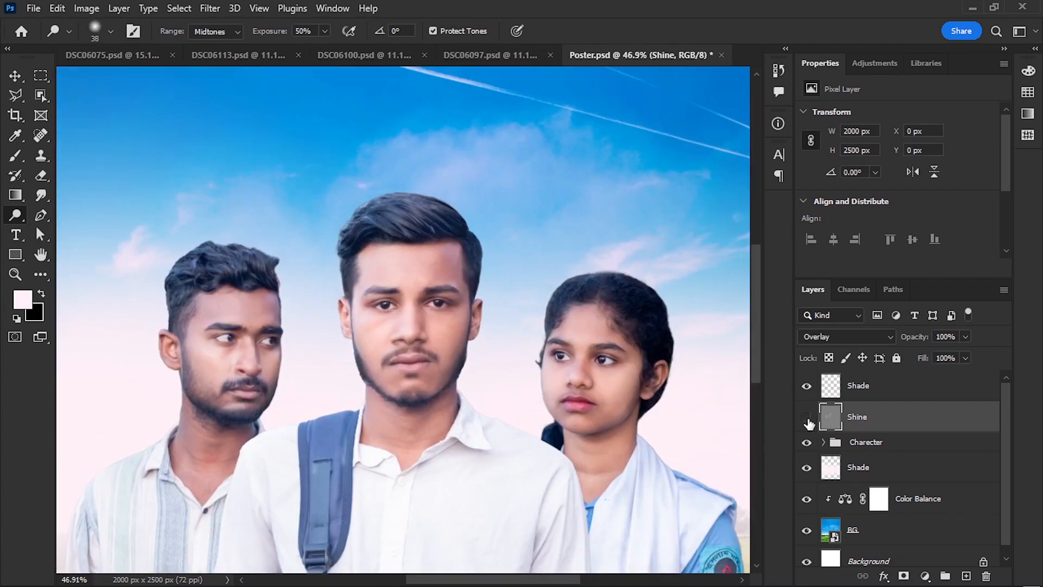
scroll(458, 288, "down", 3)
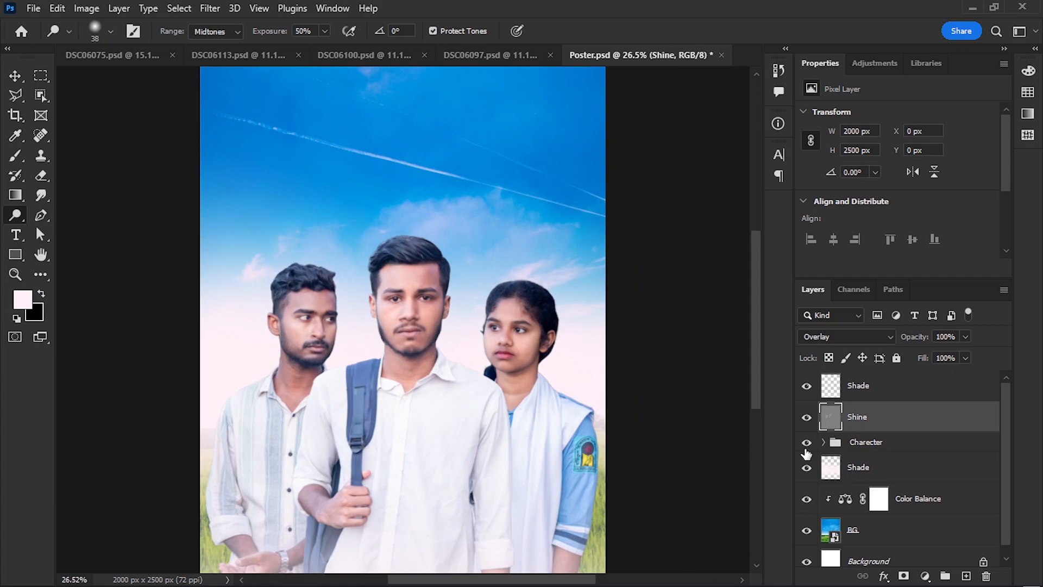
- In the Charecter group, add layers named 1, 2 and 3 clipped to the matching character layers, and select layer 1
left_click(824, 442)
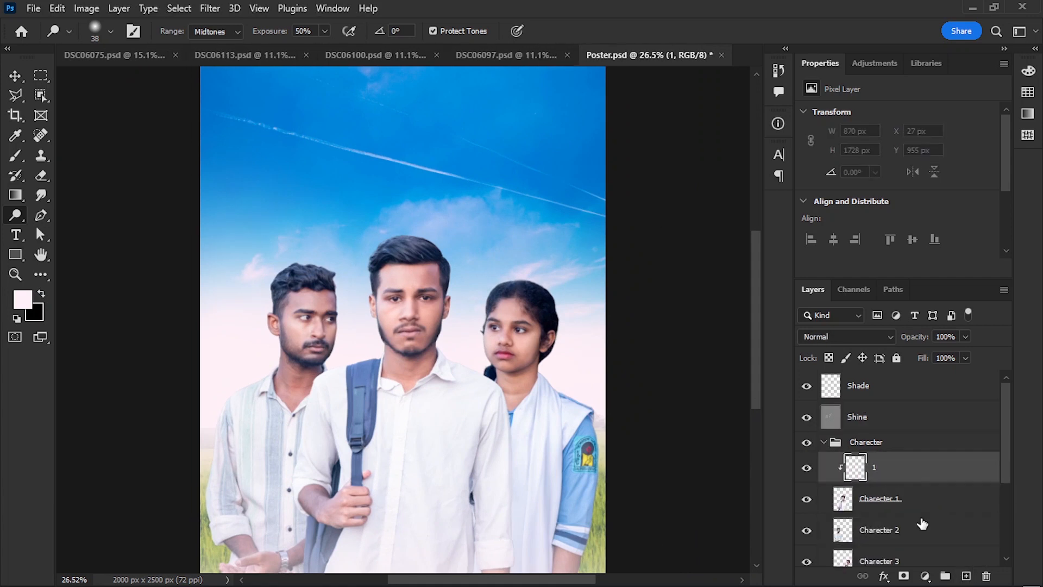
left_click(966, 576)
double_click(874, 467)
type("3")
left_click(901, 511, "alt")
scroll(902, 506, "up", 3)
left_click(902, 436)
- Paint soft light-pink haze down the central man's hair, ear and jaw edge on the girl's side, using 190 and 137 px brushes
scroll(412, 165, "up", 8)
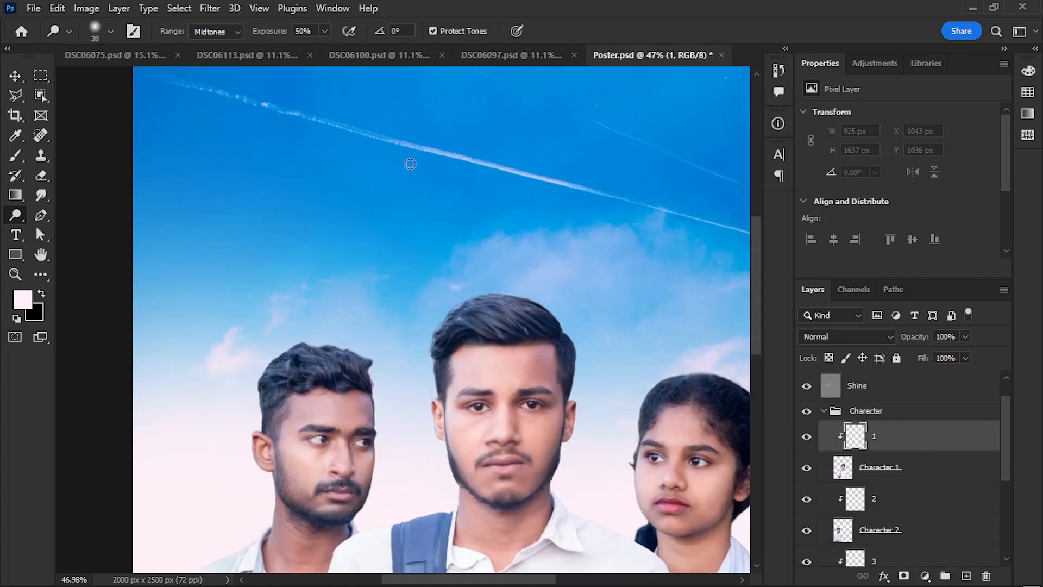
key("b")
scroll(576, 312, "down", 3)
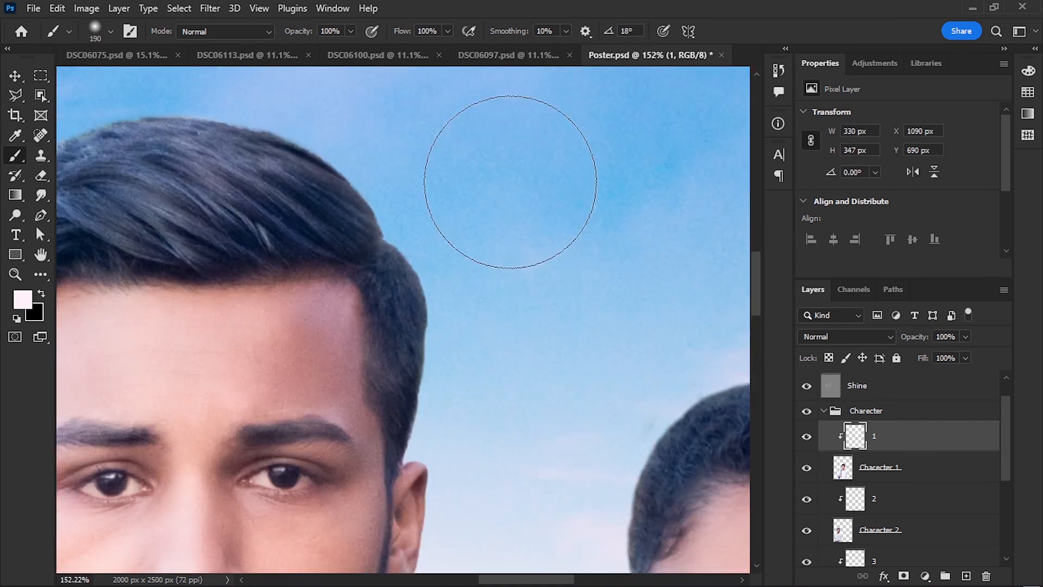
left_click_drag(456, 261, 462, 435)
left_click_drag(527, 388, 573, 198)
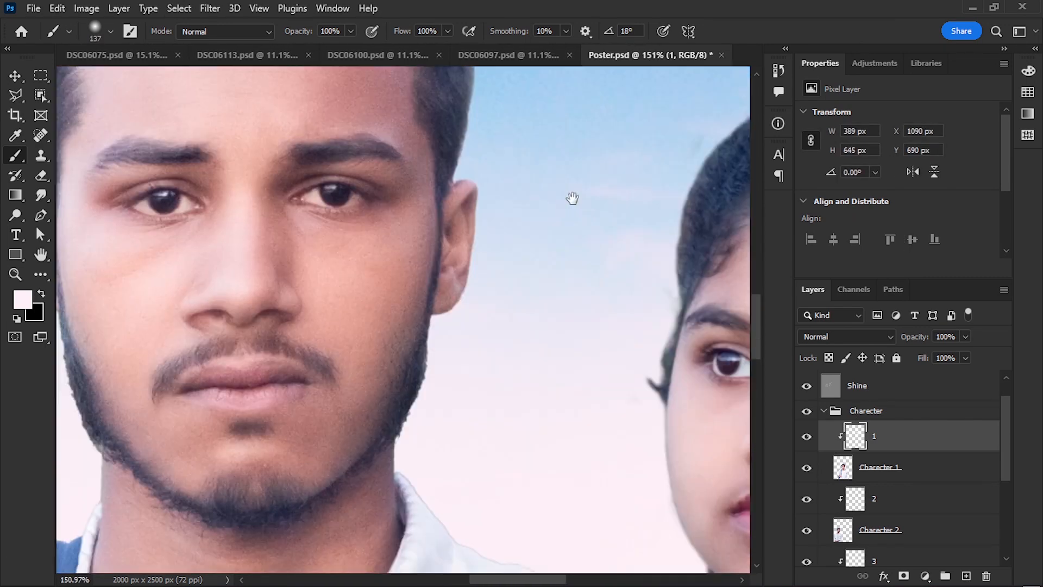
scroll(533, 304, "up", 2)
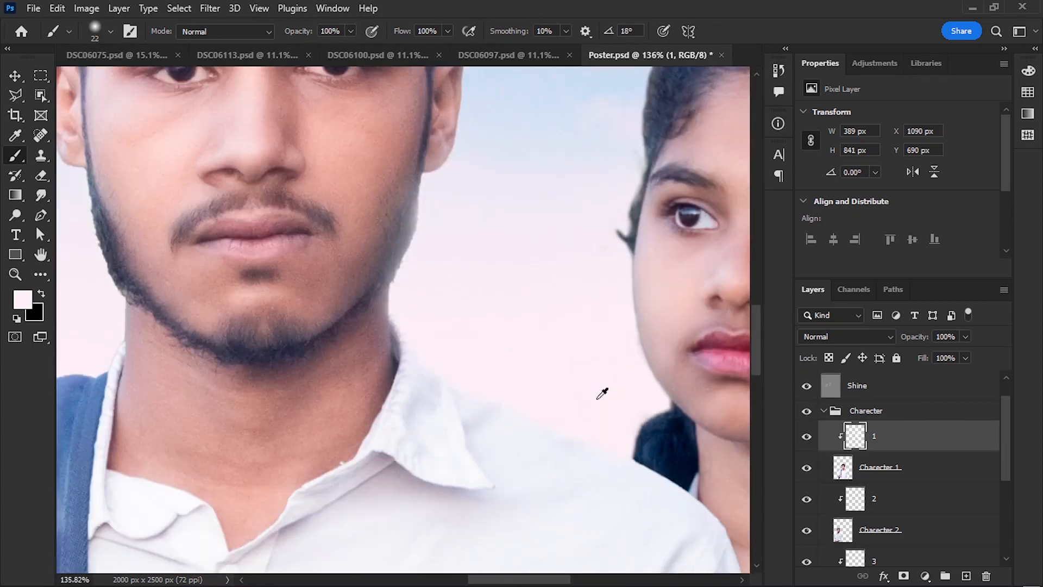
- Paint the light-pink haze over the top outline of the central man's hair with a 157 px brush
scroll(602, 393, "down", 3)
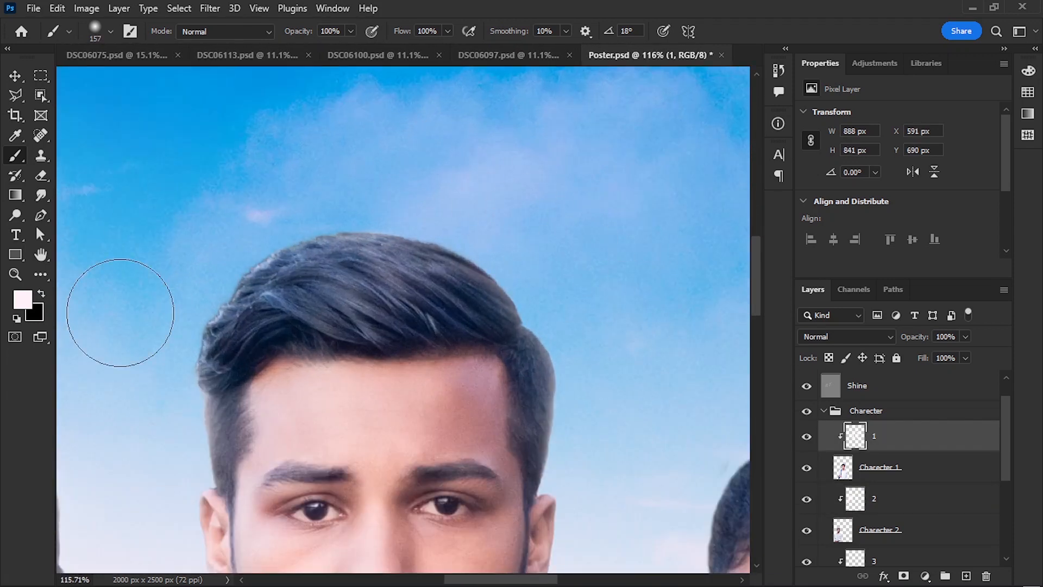
left_click_drag(120, 313, 489, 152)
scroll(544, 163, "down", 8)
scroll(891, 472, "down", 2)
- On layer 3, paint light-pink haze along the girl's cheek and tied hair facing the central man, with a 70 px brush
left_click(891, 467)
scroll(565, 252, "up", 5)
scroll(403, 383, "up", 6)
key("bracketleft")
key("bracketleft")
key("bracketleft")
key("bracketleft")
key("bracketleft")
key("bracketleft")
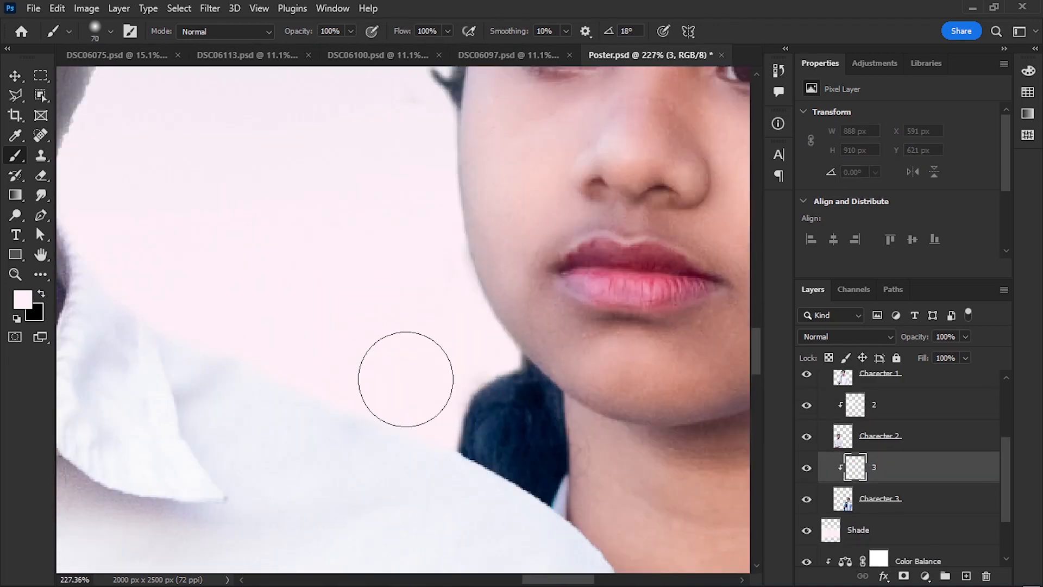
left_click_drag(423, 406, 444, 369)
mouse_move(440, 312)
left_mouse_down()
mouse_move(428, 354)
mouse_move(403, 131)
left_mouse_up()
left_click_drag(403, 109, 406, 403)
- Paint the light-pink haze around the outline of the girl's hair with a 98 px brush
scroll(405, 239, "down", 4)
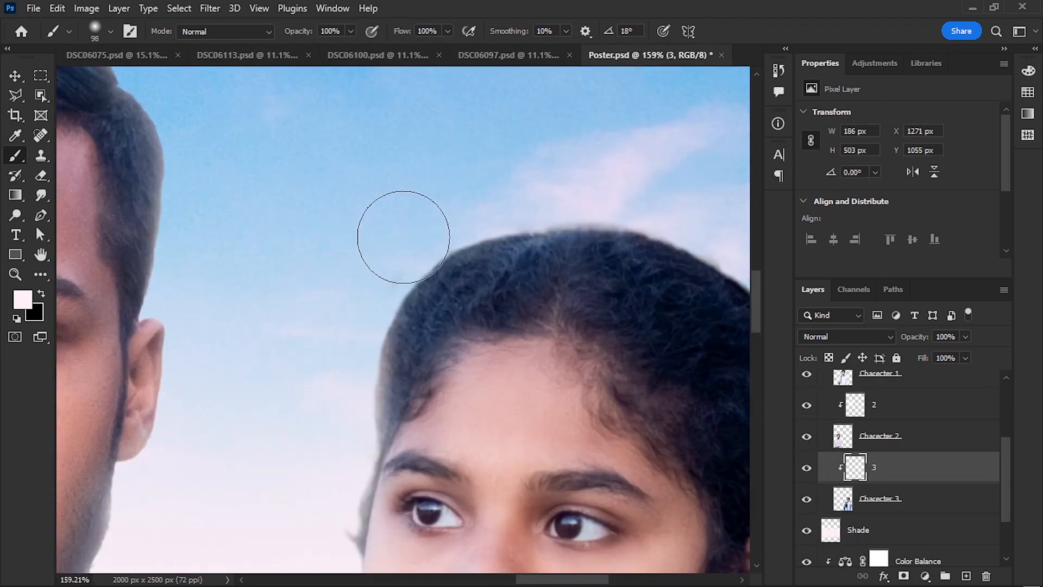
left_click_drag(403, 238, 544, 201)
scroll(412, 228, "down", 5)
left_click_drag(576, 158, 478, 81)
scroll(543, 163, "up", 3)
left_click_drag(489, 135, 573, 260)
left_click_drag(563, 304, 527, 468)
scroll(539, 487, "down", 4)
left_click_drag(539, 487, 600, 337)
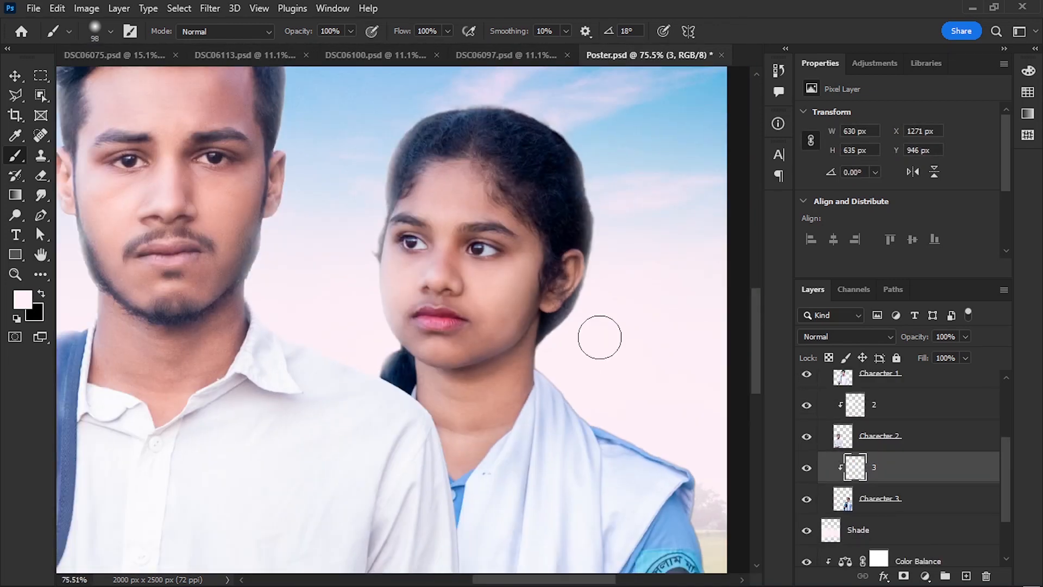
- Paint light-pink haze along the back of the girl's hair, neck and scarf edge with a 40 px brush
scroll(599, 336, "up", 7)
scroll(570, 324, "up", 3)
left_click_drag(508, 388, 459, 345)
left_click_drag(462, 342, 392, 377)
scroll(426, 356, "up", 7)
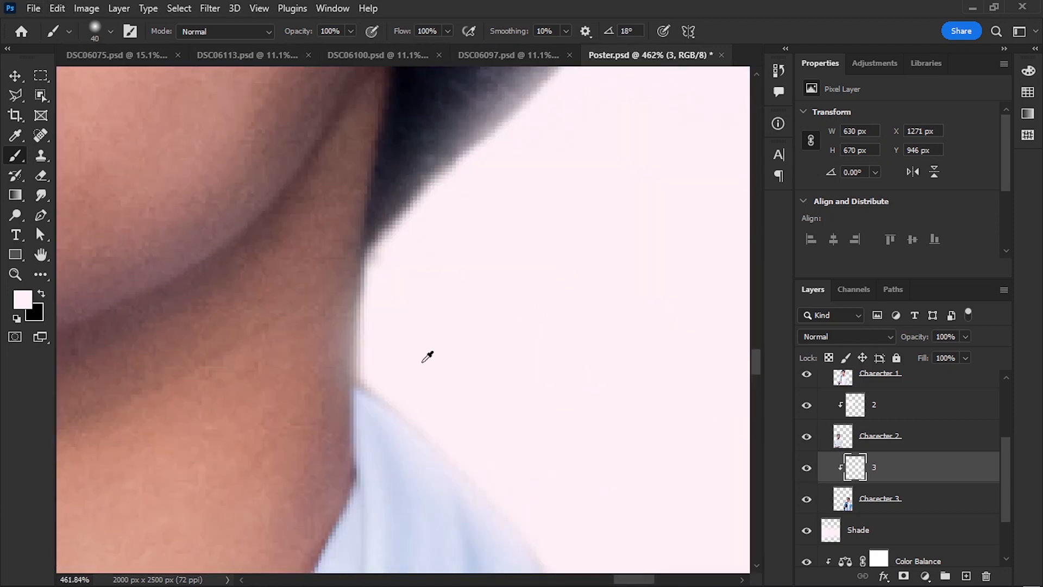
scroll(426, 356, "down", 4)
left_click_drag(414, 340, 361, 296)
scroll(468, 347, "up", 3)
left_click_drag(501, 398, 565, 489)
- Paint light-pink haze along the girl's outer shoulder and sleeve with a 93 px brush
scroll(543, 380, "down", 7)
left_click_drag(508, 310, 413, 277)
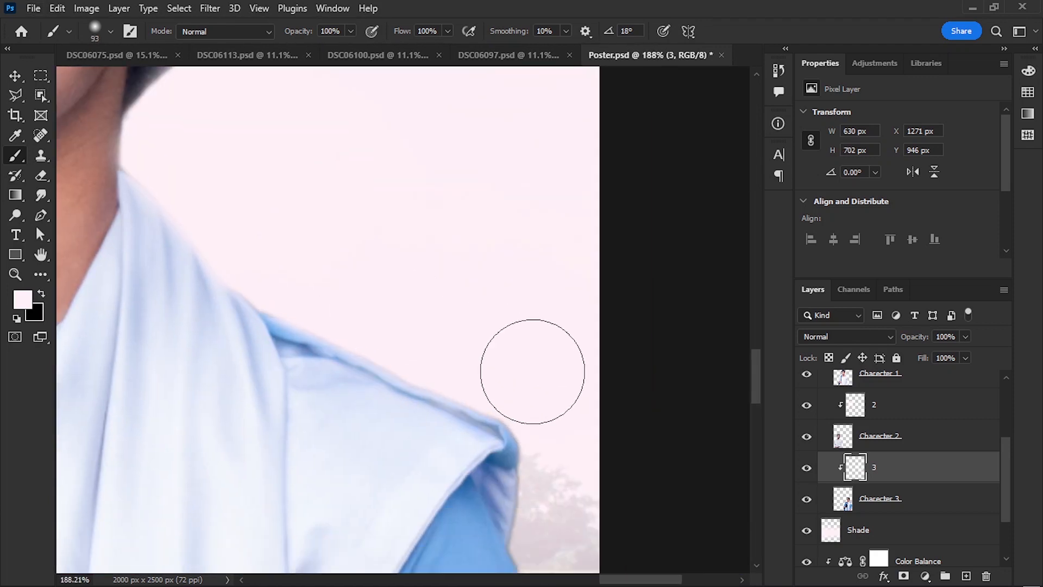
left_click_drag(530, 370, 565, 413)
left_click_drag(462, 135, 635, 387)
scroll(636, 386, "up", 2)
scroll(636, 386, "down", 10)
mouse_move(652, 282)
left_mouse_down()
mouse_move(673, 263)
mouse_move(728, 288)
left_mouse_up()
scroll(489, 326, "up", 3)
left_click_drag(543, 228, 495, 321)
- Reselect layer 1 and examine the edge haze around the characters up close and across the full poster
key("alt+bracketright")
key("alt+bracketright")
key("alt+bracketright")
key("alt+bracketright")
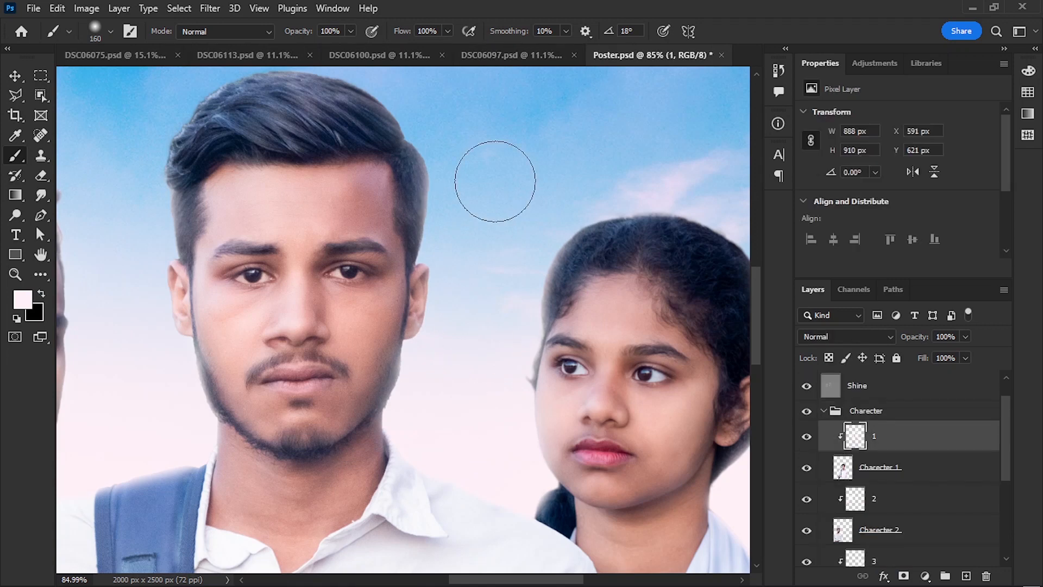
scroll(493, 179, "up", 3)
scroll(535, 220, "down", 3)
scroll(535, 220, "down", 12)
key("ctrl+0")
scroll(424, 278, "up", 5)
scroll(396, 278, "down", 5)
scroll(435, 261, "up", 2)
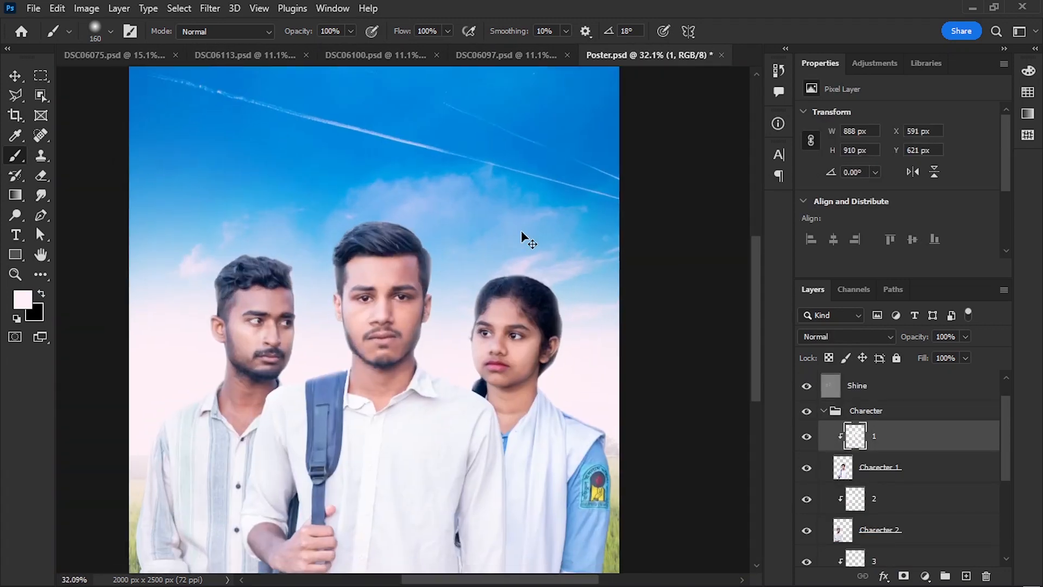
key("ctrl+0")
- Bring the "স্মৃতি বন্ধন Typography" artwork into the poster, position it in the sky above the characters and scale it
key("v")
left_click(521, 567)
left_click_drag(337, 244, 565, 330)
left_click_drag(419, 320, 418, 131)
left_click_drag(434, 174, 455, 294)
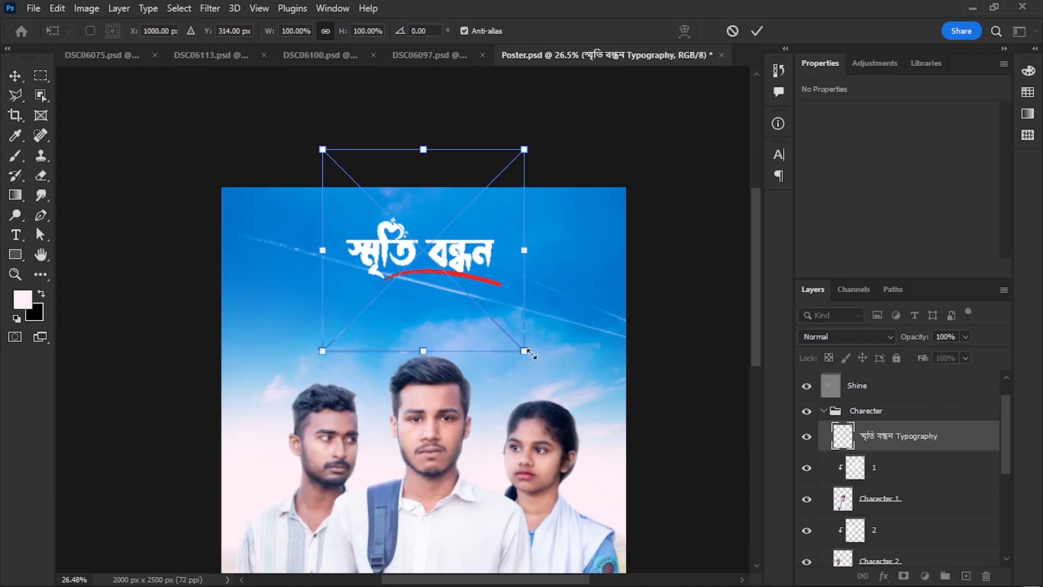
scroll(519, 250, "down", 2)
mouse_move(551, 358)
left_mouse_down()
mouse_move(561, 370)
mouse_move(546, 352)
left_mouse_up()
scroll(600, 356, "up", 3)
key("Return")
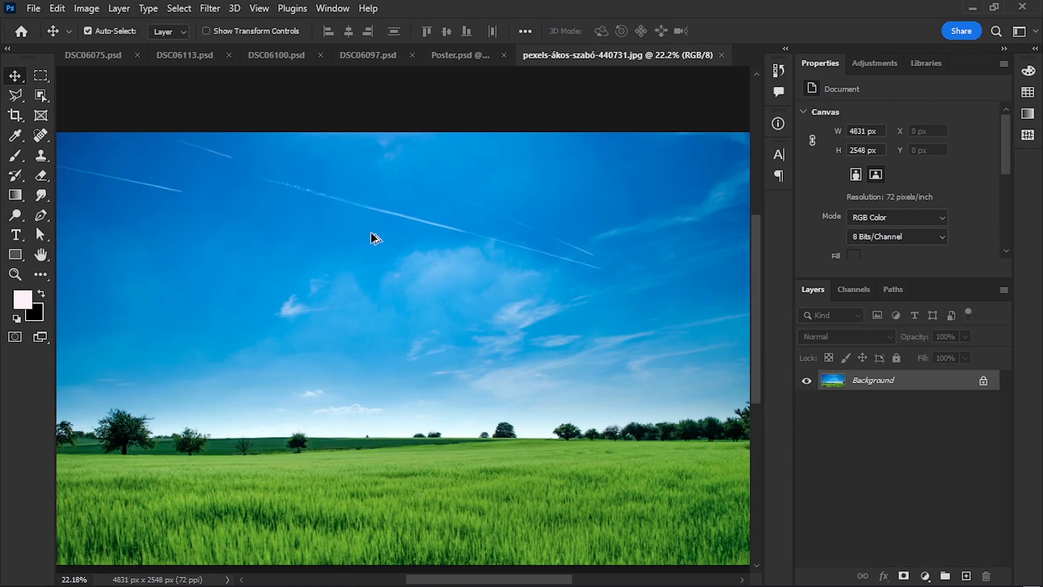
- Remove the white contrails from the sky image with strokes of a 38 px content-aware Spot Healing Brush
key("j")
scroll(326, 244, "up", 3)
left_click_drag(327, 281, 228, 270)
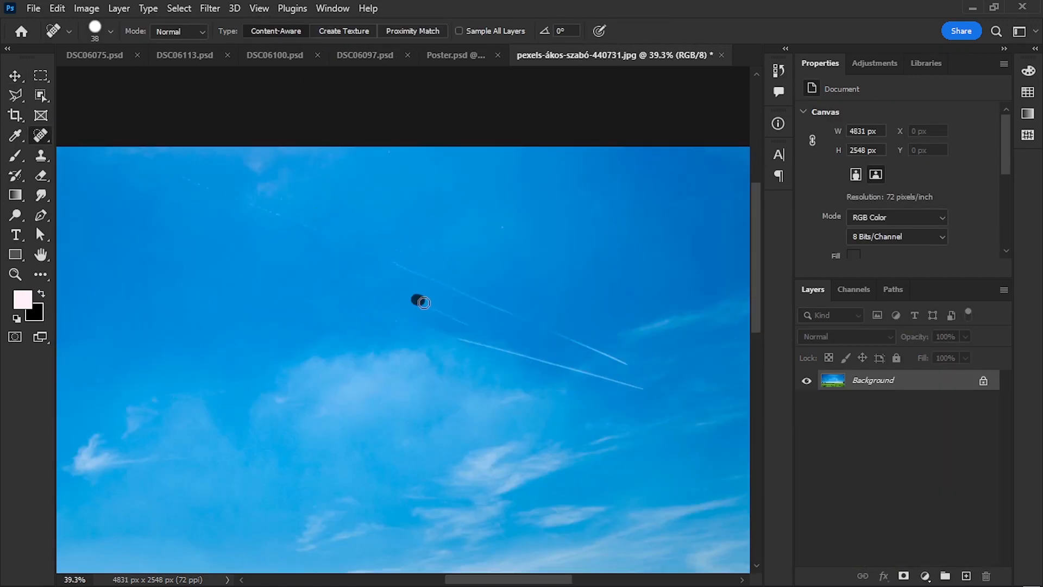
left_click_drag(423, 303, 470, 326)
mouse_move(140, 172)
left_mouse_down()
mouse_move(211, 212)
mouse_move(320, 247)
left_mouse_up()
mouse_move(405, 268)
left_mouse_down()
mouse_move(328, 275)
mouse_move(492, 359)
mouse_move(453, 304)
left_mouse_up()
scroll(337, 285, "up", 4)
mouse_move(369, 360)
left_mouse_down()
mouse_move(628, 427)
mouse_move(475, 336)
left_mouse_up()
scroll(565, 282, "down", 12)
left_click_drag(568, 270, 557, 256)
- Save the cleaned sky image and close it to update the poster's background smart object
key("ctrl+s")
key("Return")
left_click(722, 55)
mouse_move(603, 124)
left_mouse_down()
mouse_move(601, 142)
mouse_move(578, 135)
left_mouse_up()
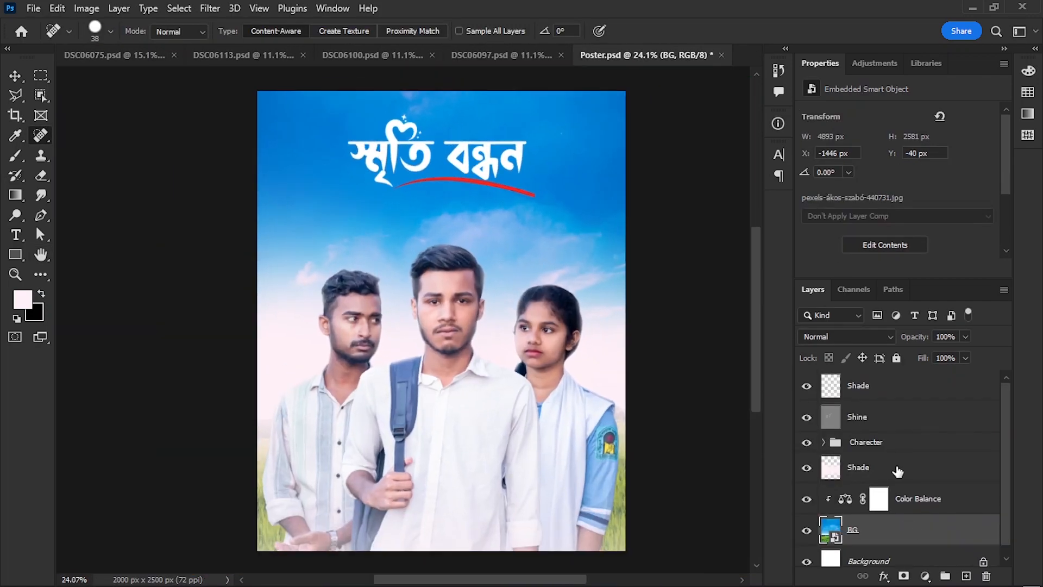
- Collapse the Charecter group and move the title typography to the top of the layer stack
left_click(16, 76)
left_click(459, 154)
scroll(831, 434, "down", 1)
left_click(823, 432)
left_click_drag(881, 416, 883, 374)
scroll(624, 259, "up", 1)
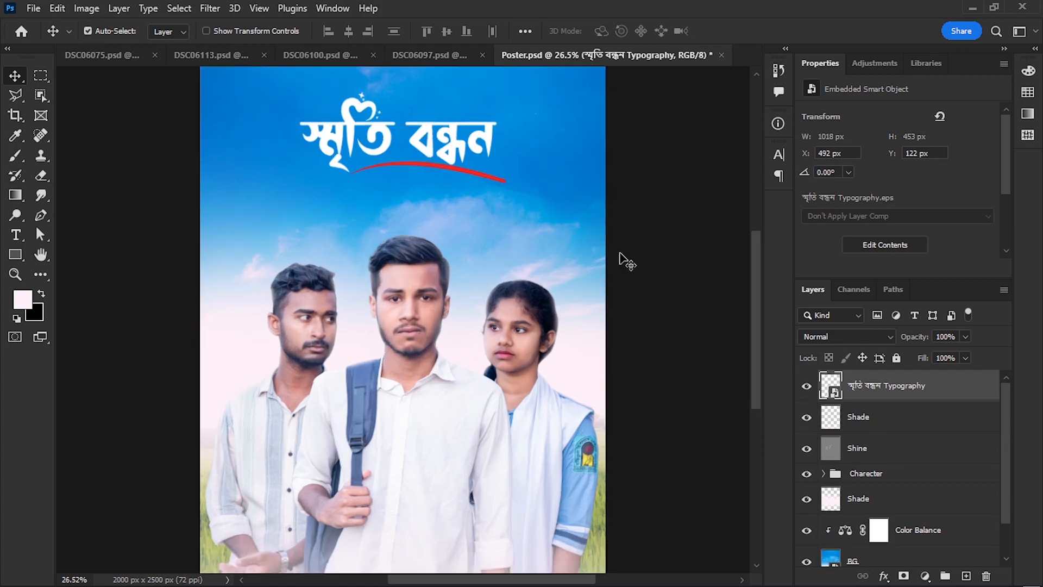
scroll(402, 320, "down", 1)
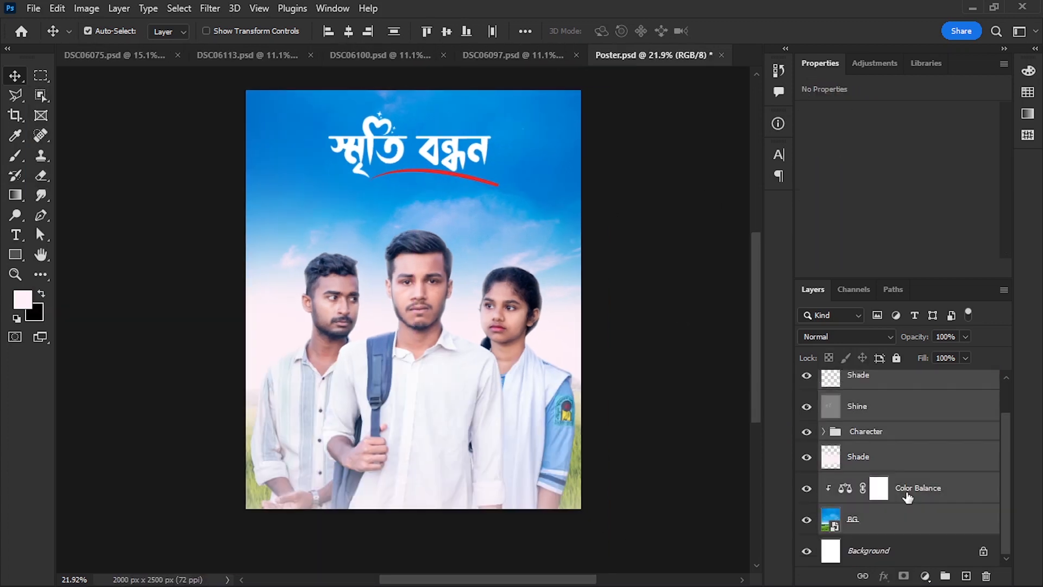
- Hide the title typography, stamp the visible layers into a new layer and open it in the Camera Raw Filter
left_click(806, 385)
key("ctrl+alt+shift+e")
left_click(210, 8)
left_click(250, 122)
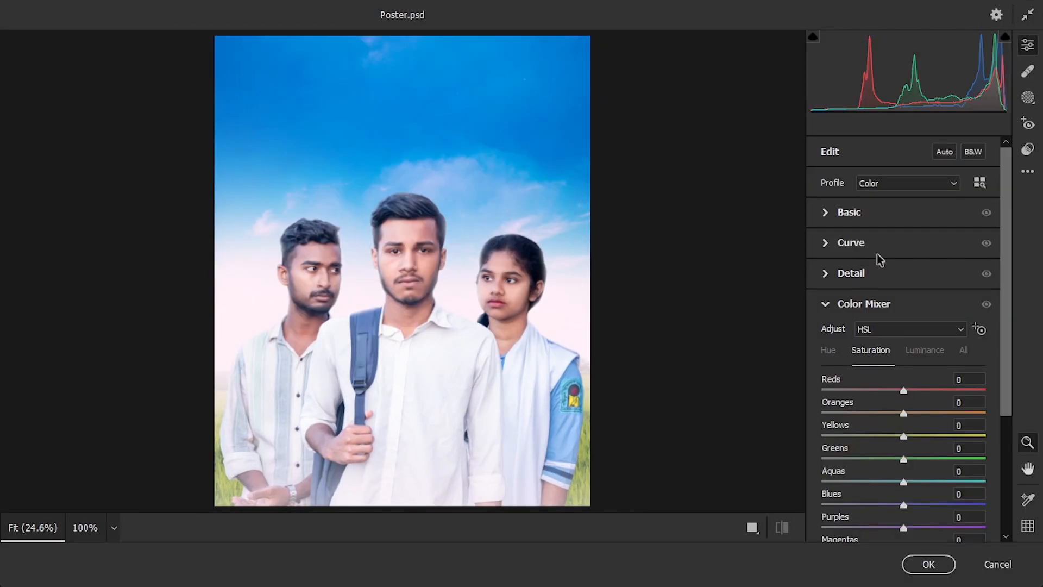
left_click(853, 212)
mouse_move(904, 234)
left_mouse_down()
mouse_move(920, 234)
mouse_move(908, 210)
mouse_move(910, 233)
left_mouse_up()
double_click(919, 234)
mouse_move(905, 272)
left_mouse_down()
mouse_move(895, 272)
mouse_move(904, 272)
left_mouse_up()
mouse_move(904, 295)
left_mouse_down()
mouse_move(931, 297)
mouse_move(904, 295)
left_mouse_up()
left_click_drag(904, 318, 863, 318)
scroll(683, 289, "up", 5)
scroll(682, 288, "down", 2)
left_click_drag(904, 341, 910, 387)
scroll(509, 253, "down", 5)
scroll(510, 252, "up", 5)
scroll(510, 253, "up", 5)
left_click(865, 364)
double_click(887, 387)
scroll(522, 285, "down", 3)
scroll(521, 286, "up", 5)
scroll(520, 283, "down", 4)
left_click(997, 565)
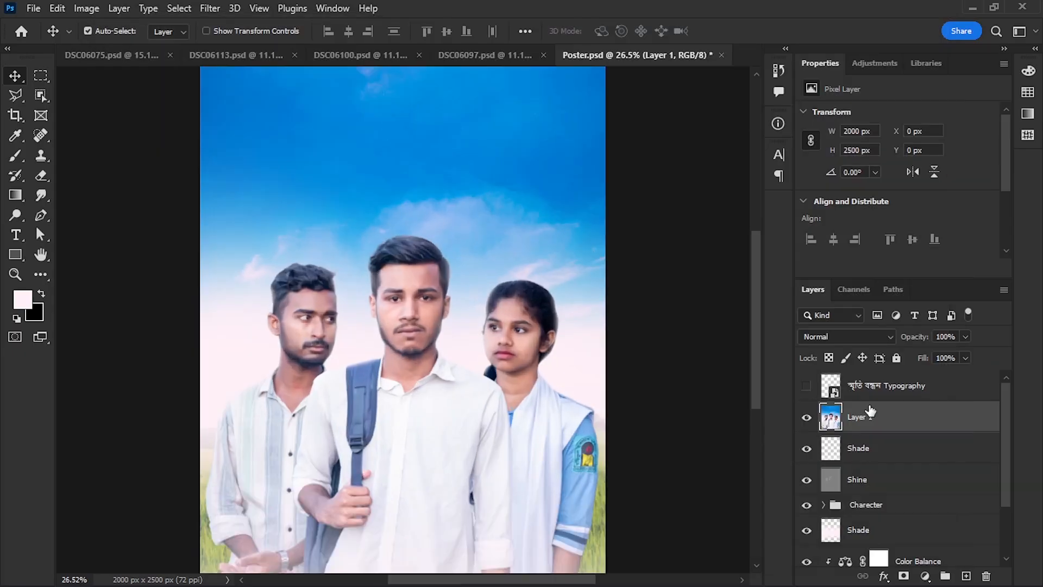
- Remove the merged layer and ready a 121 px soft brush on clipped layer 1 in the Charecter group
key("b")
scroll(454, 253, "up", 18)
left_click_drag(561, 254, 510, 258)
right_click(581, 245)
scroll(571, 240, "down", 11)
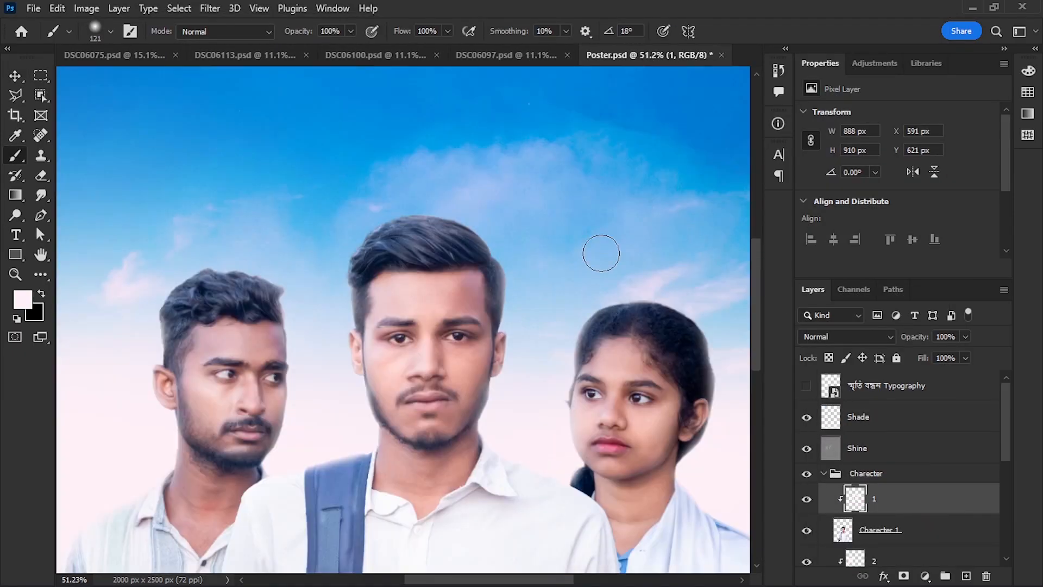
- Erase the pale fringe between the central man's hair and ear on the Charecter 1 layer with a soft 19 px eraser
left_click(929, 530)
scroll(359, 302, "up", 4)
key("e")
scroll(571, 239, "up", 5)
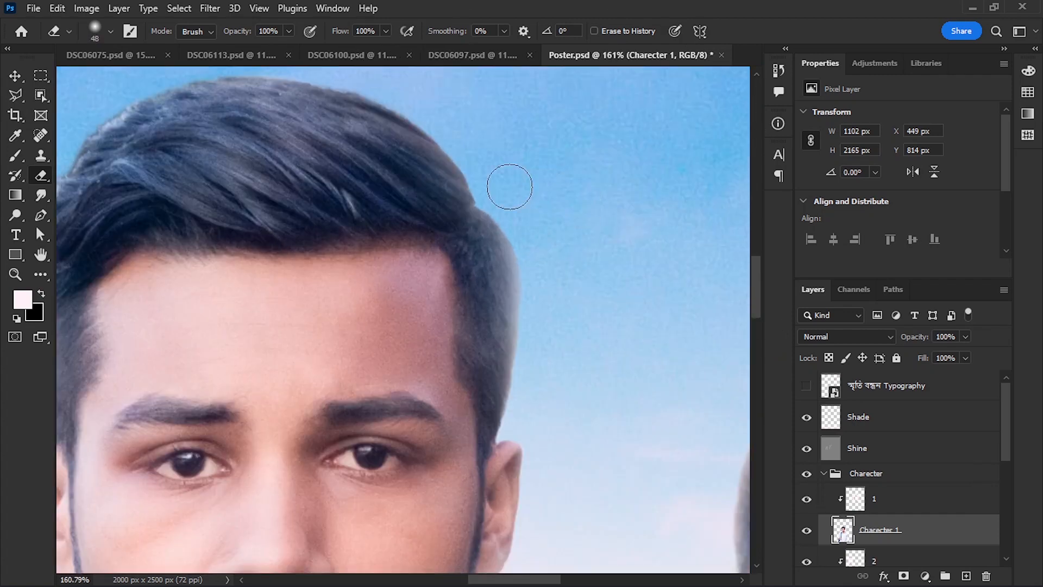
scroll(542, 349, "up", 3)
right_click(527, 342, "alt")
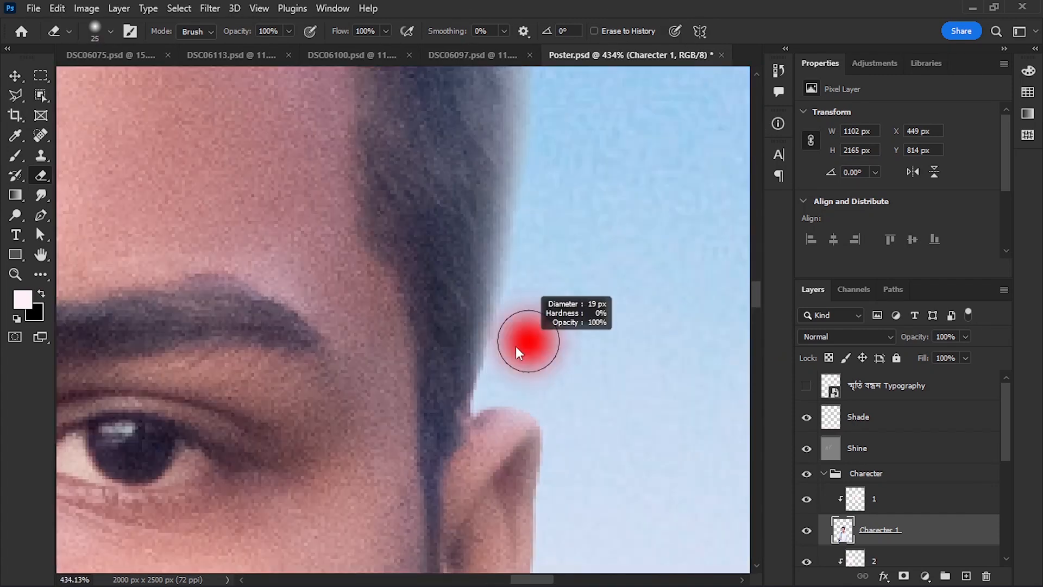
scroll(526, 342, "down", 5)
- Check the haze beside the central man's head on the Shade layer behind the characters with a 174 px brush
left_click(885, 506)
key("b")
scroll(554, 314, "down", 5)
left_click(547, 361, "ctrl")
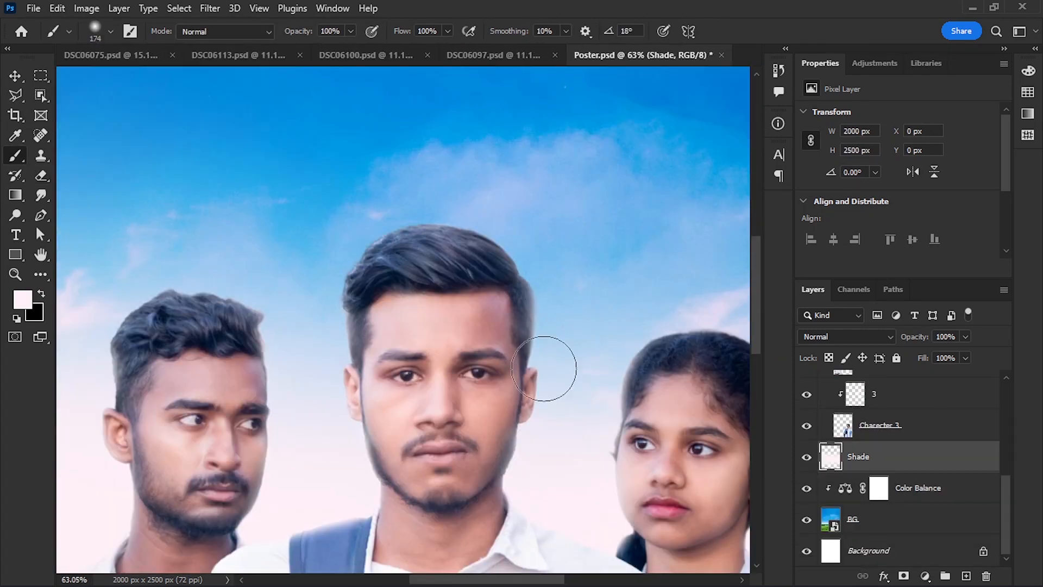
scroll(433, 319, "up", 3)
scroll(433, 320, "up", 3)
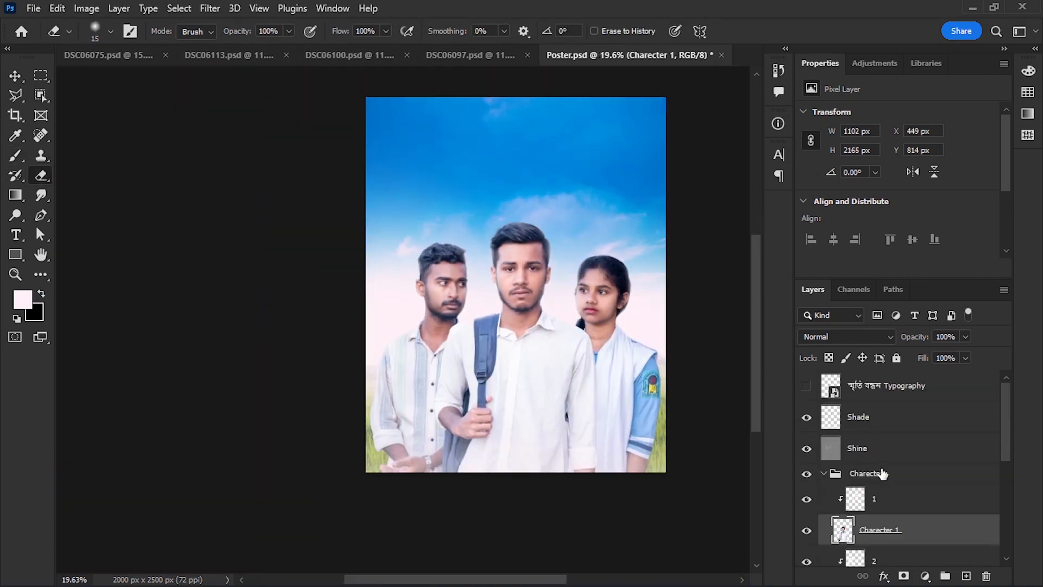
- Stamp the visible layers into a new layer, open it in the Camera Raw Filter and set Tint to +8
key("ctrl+shift+alt+e")
key("ctrl+shift+a")
key("ctrl+plus")
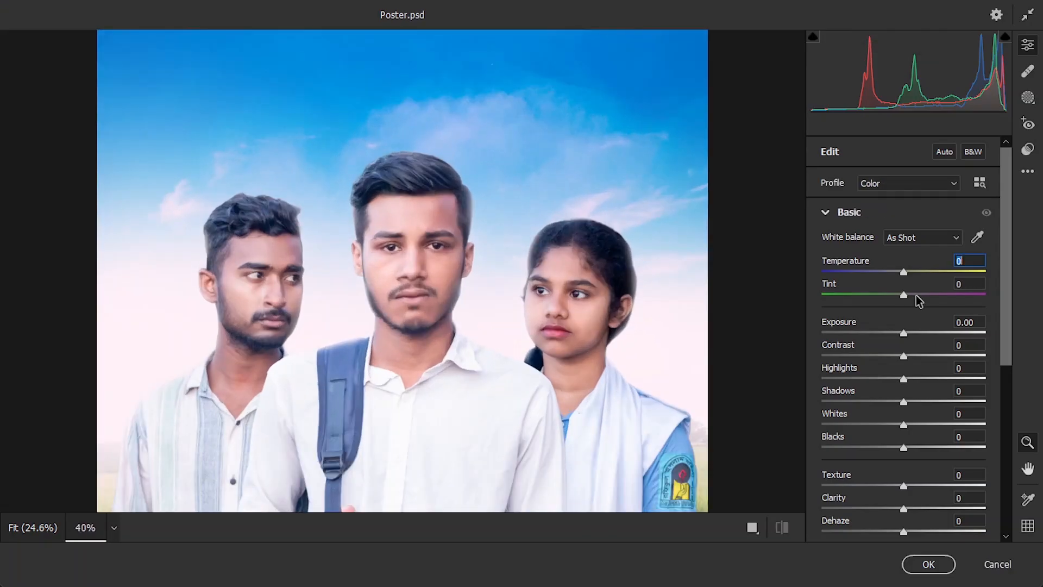
left_click(908, 298)
left_click_drag(908, 298, 910, 298)
- Set Exposure to -0.10, Contrast to +14, Highlights to -69, Shadows to +18, Whites to -34 and Blacks to -16
left_click_drag(904, 333, 847, 379)
left_click_drag(903, 401, 891, 448)
scroll(321, 240, "down", 1)
scroll(321, 239, "up", 4)
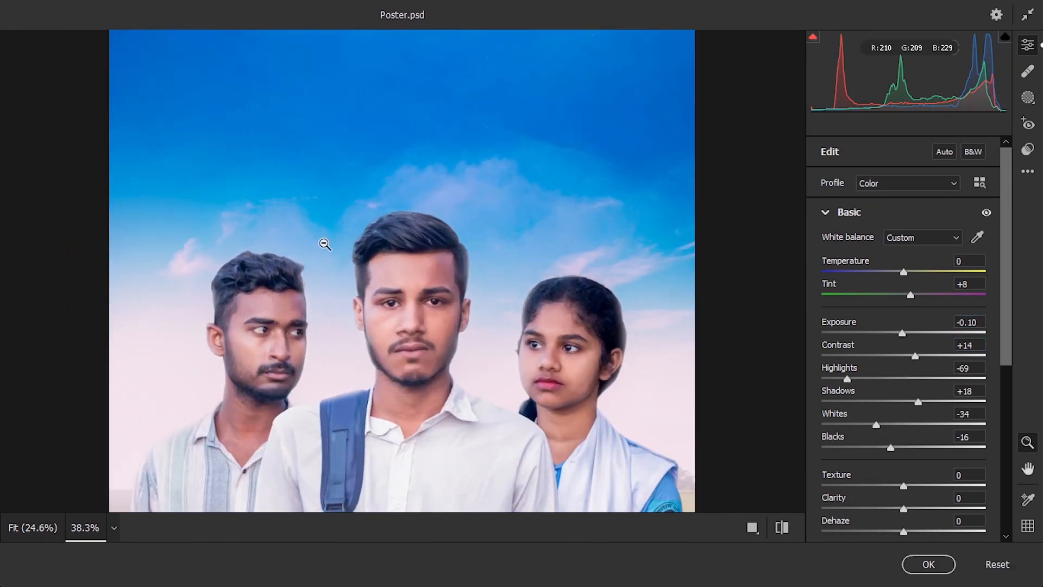
- Set Texture to +15, apply the Camera Raw grade and show the title typography again
left_click_drag(903, 486, 953, 485)
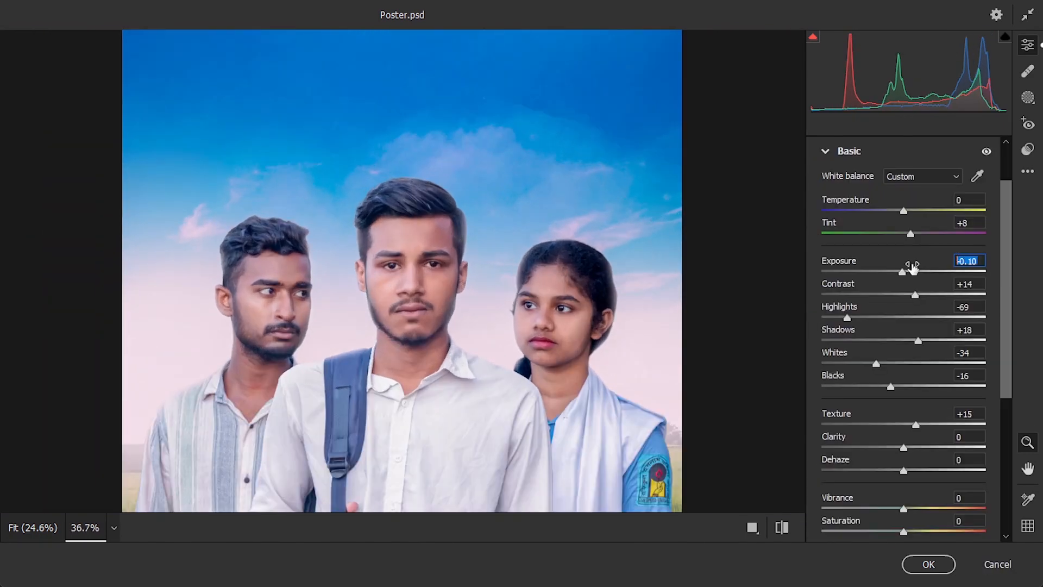
key("alt")
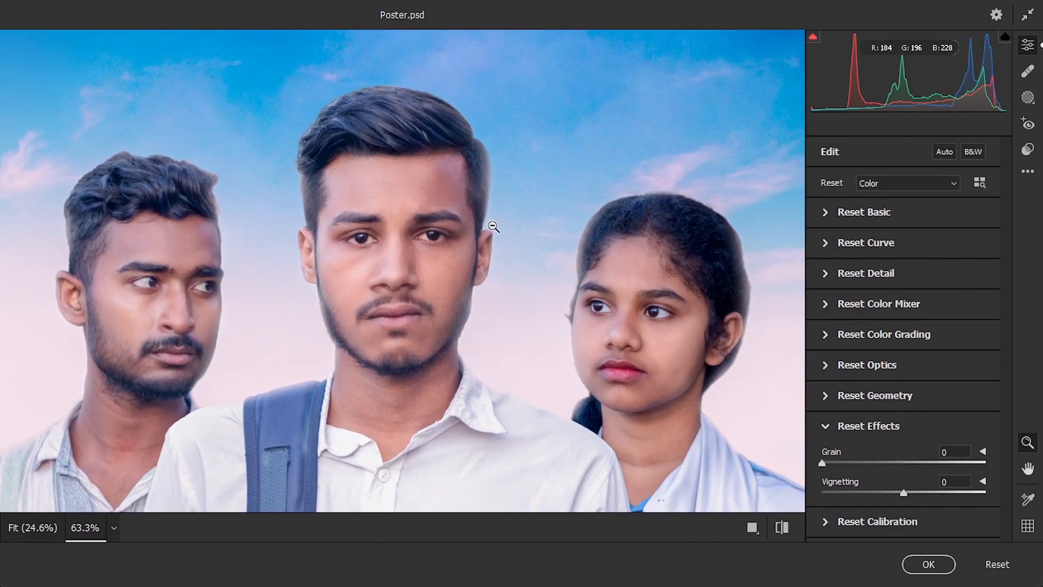
left_click_drag(894, 462, 847, 461)
scroll(468, 191, "down", 2)
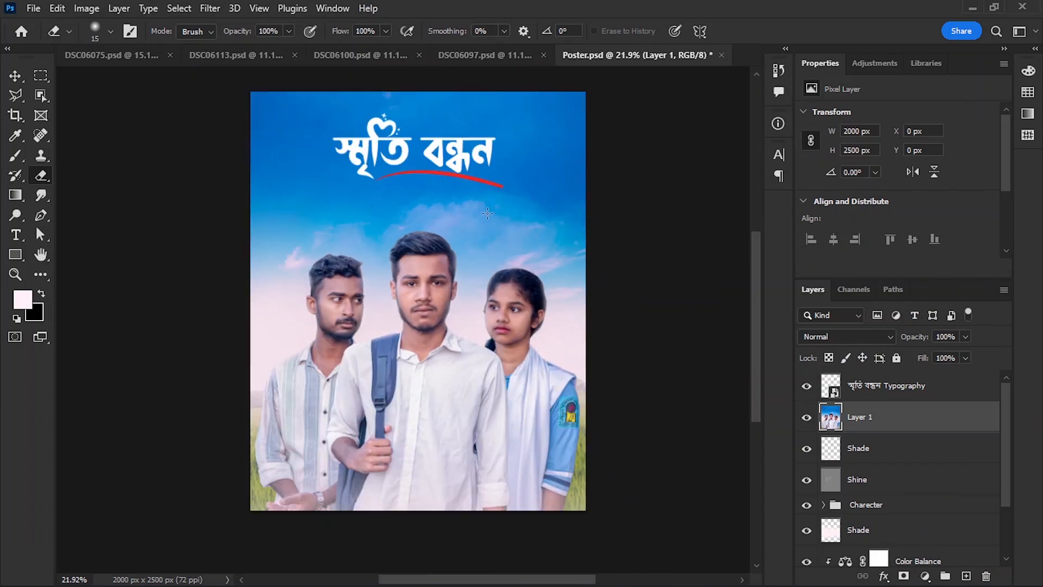
scroll(459, 190, "up", 2)
scroll(380, 185, "down", 2)
scroll(417, 177, "up", 1)
- Select the title typography and switch to the Details text file in Notepad to get the credit text
key("v")
left_click(417, 158)
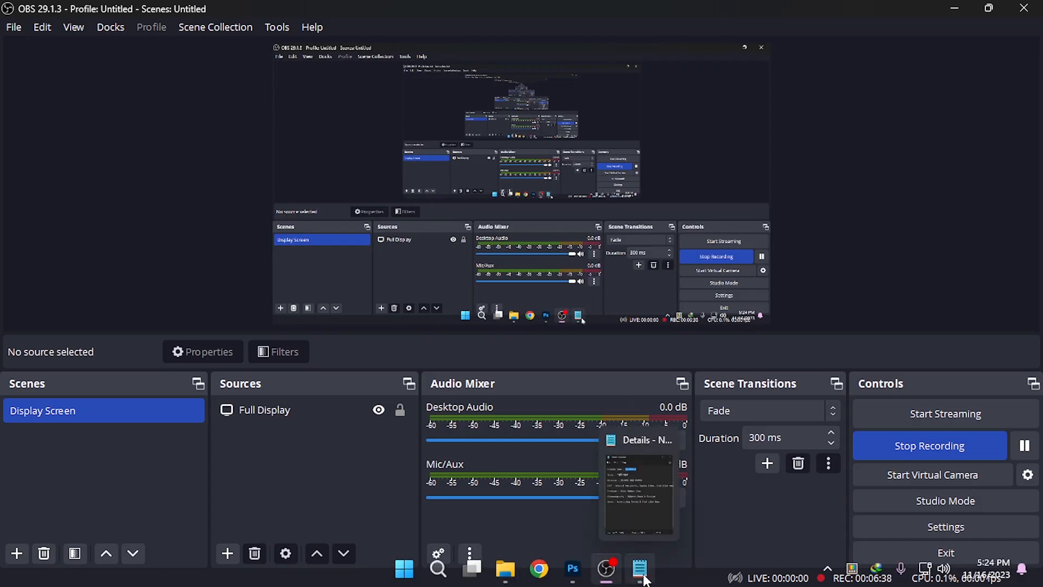
left_click(639, 569)
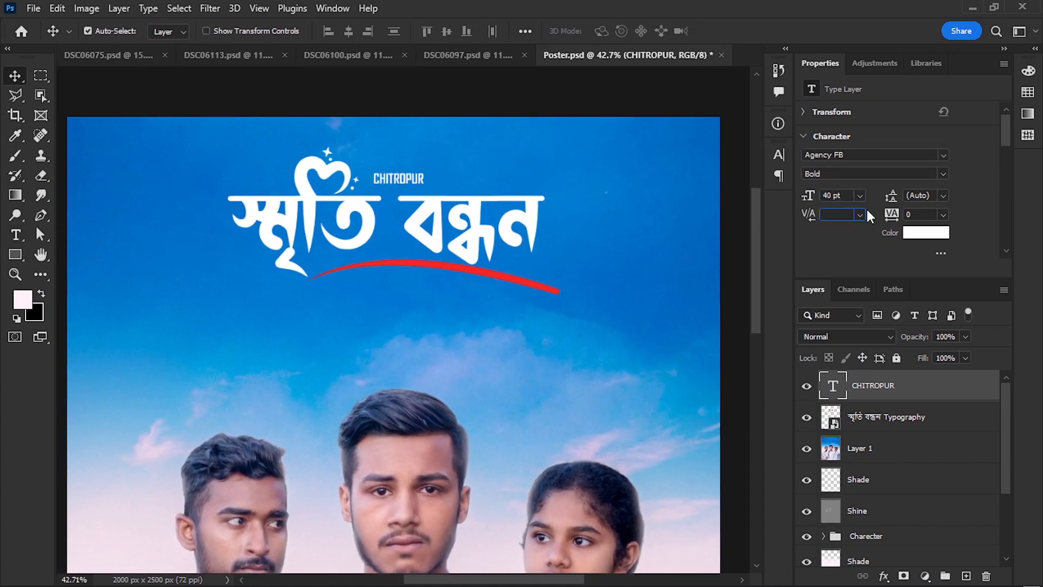
- Set the line above the title to "CHITROPUR Presents" in Agency FB Bold at 48 pt
double_click(406, 179)
scroll(389, 165, "up", 5)
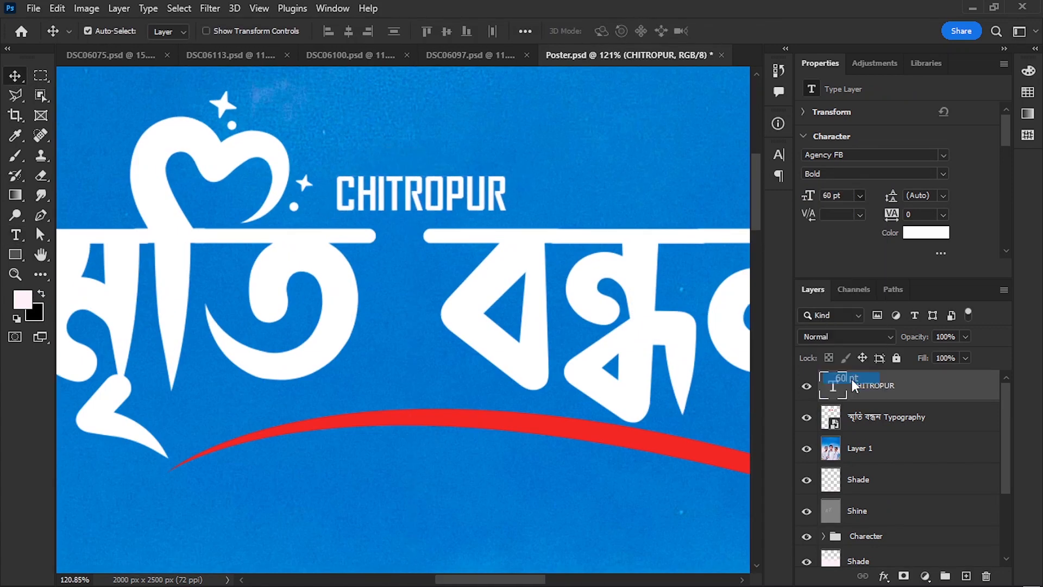
scroll(435, 247, "up", 3)
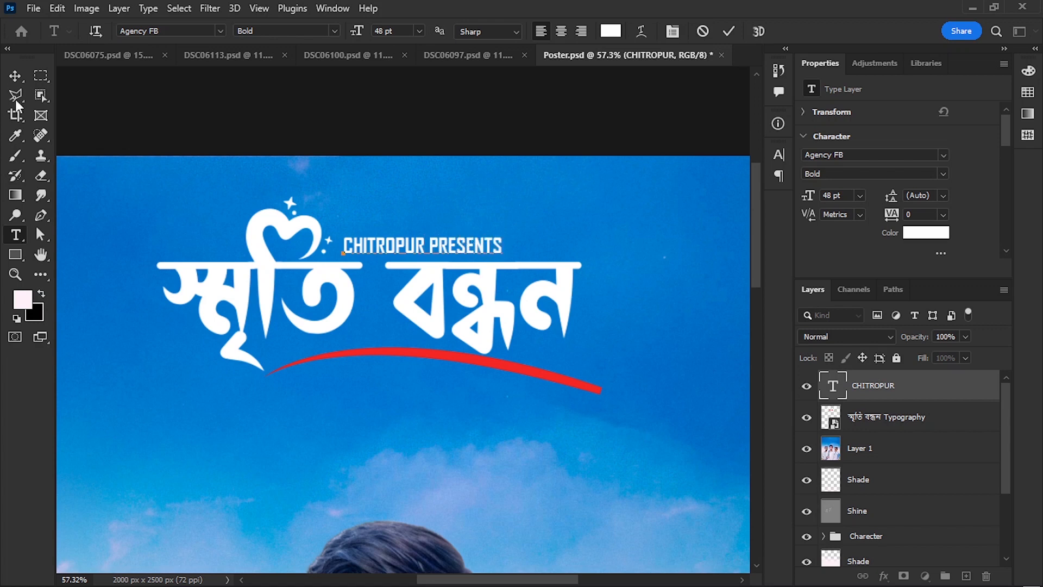
left_click(15, 76)
scroll(467, 216, "up", 3)
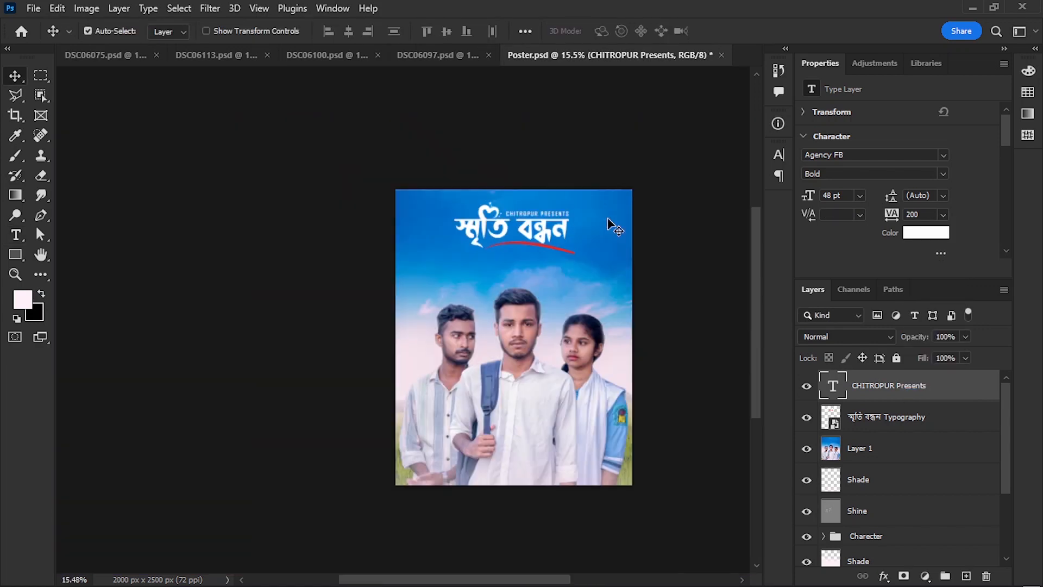
- Set the presenter line's tracking to 100 and nudge it into line with the end of the title
scroll(541, 201, "up", 5)
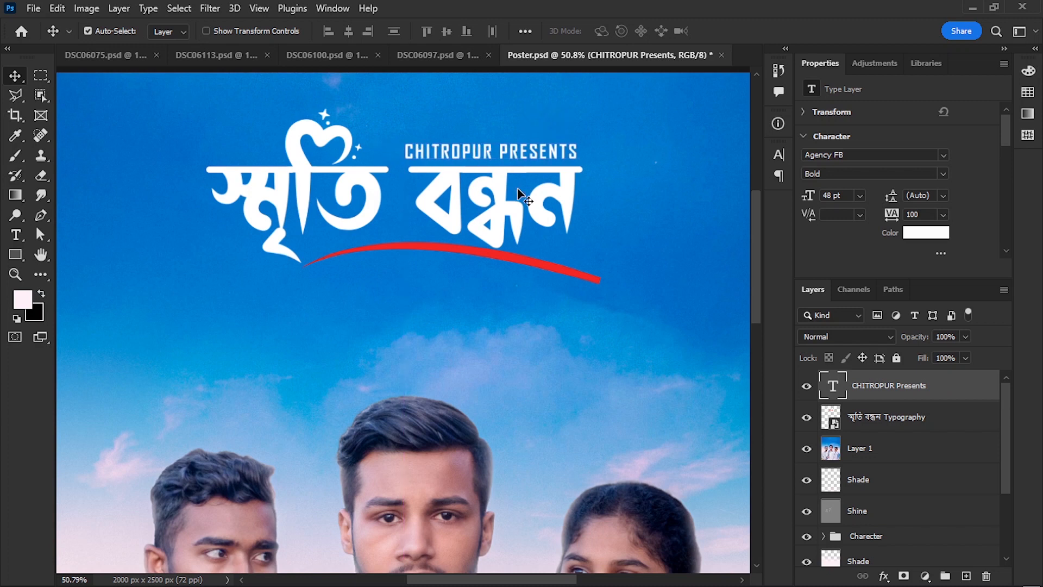
left_click(517, 188)
left_click(908, 390)
key("shift+Right")
scroll(581, 174, "down", 6)
- Add a "Director -" credit with the director's full name below the title at tracking 100 and set the presenter line to 40 pt
scroll(571, 166, "up", 4)
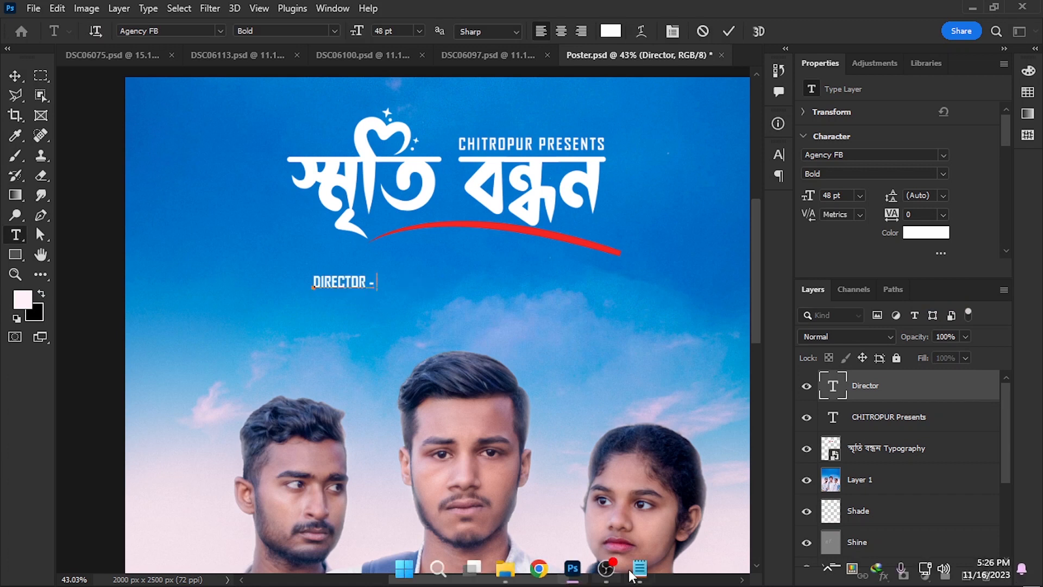
left_click(942, 214)
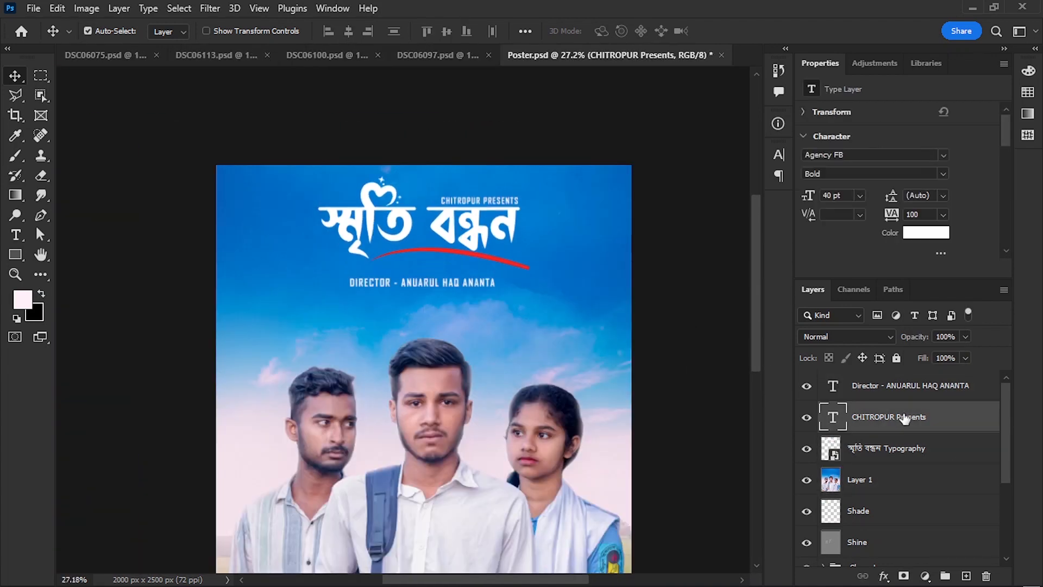
left_click_drag(453, 220, 463, 228)
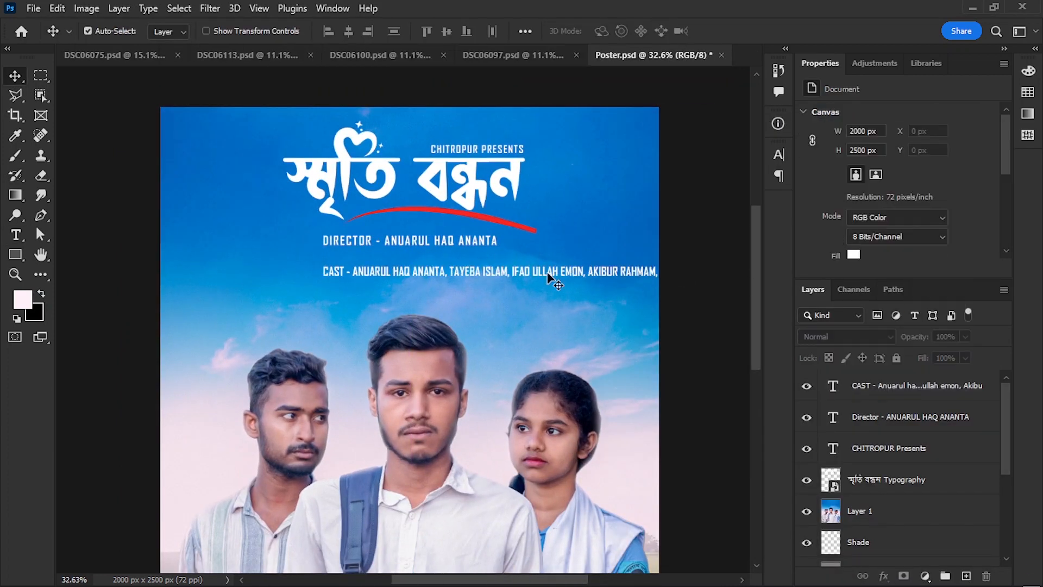
- Arrange the cast credit as two centred lines below the director credit
left_click(402, 277)
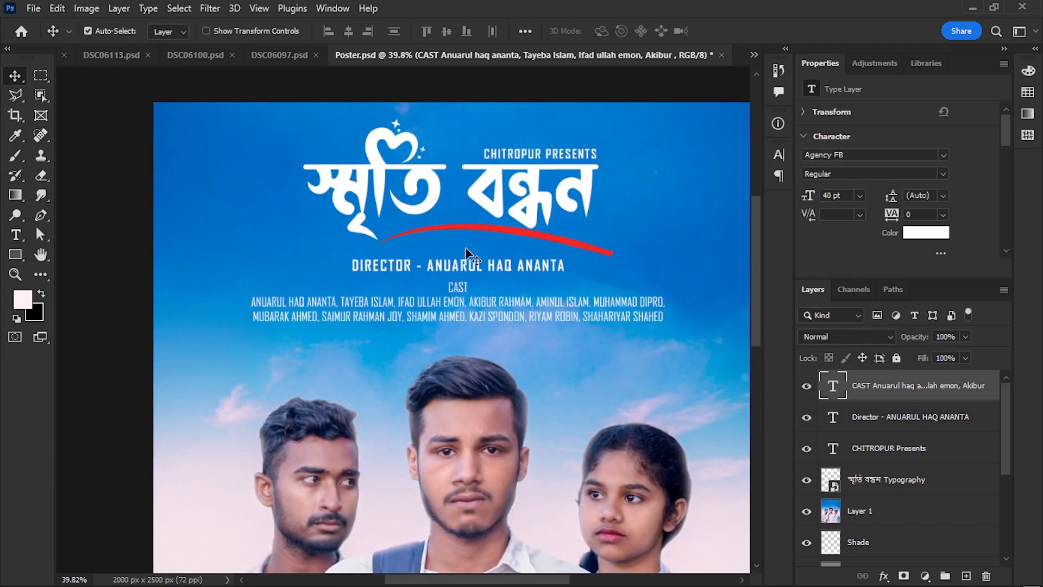
left_click(466, 255)
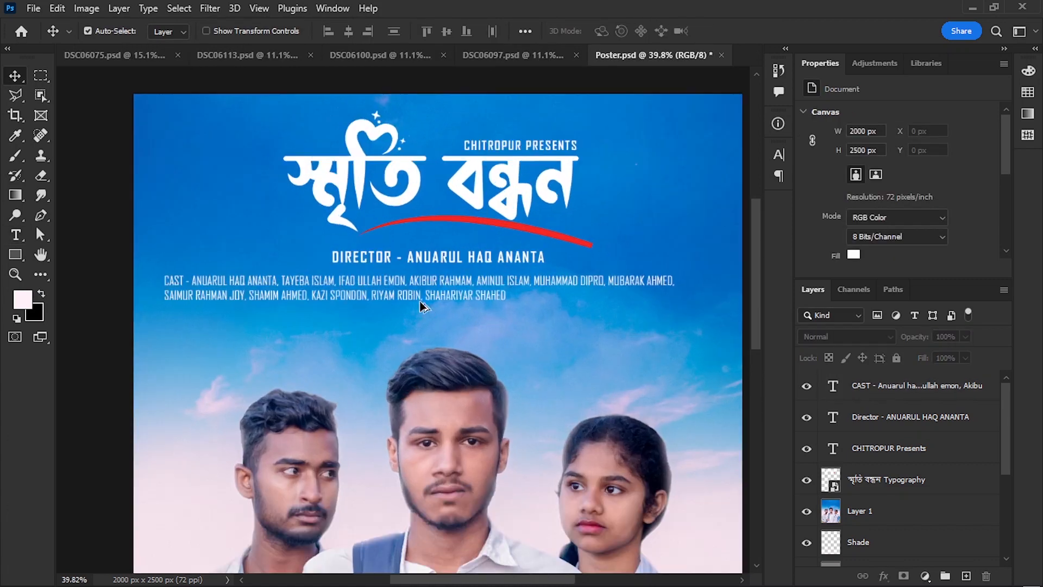
double_click(424, 283)
left_click(15, 76)
- Change the cast credit's font to Poppins ExtraLight and adjust its size
left_click(854, 156)
type("poppi")
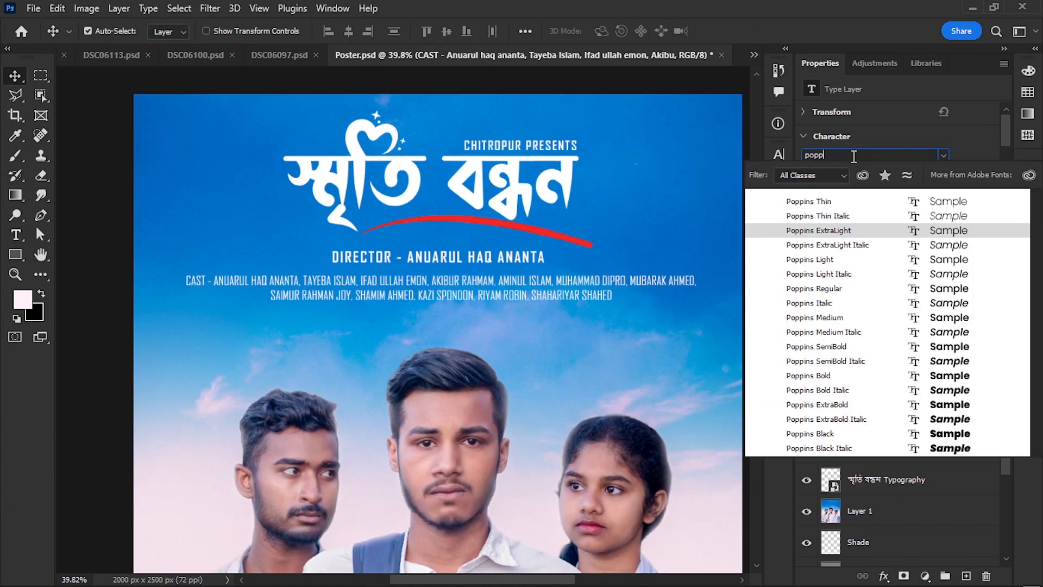
left_click(845, 231)
left_click(837, 195)
type("2")
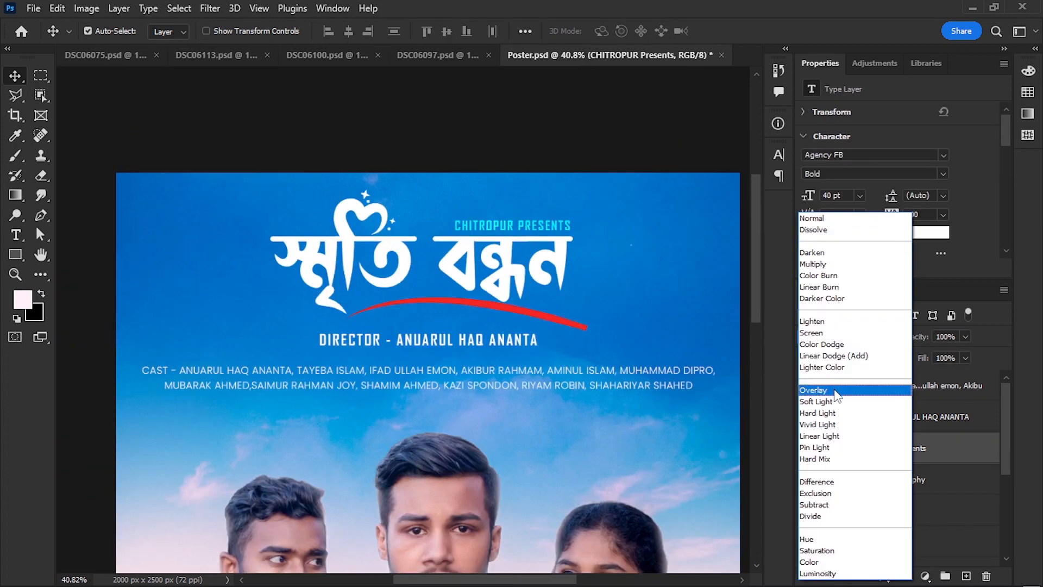
- Blend the presenter and director lines with Overlay and duplicate the cast credit below for the producer, story and cinematography credits
left_click(847, 337)
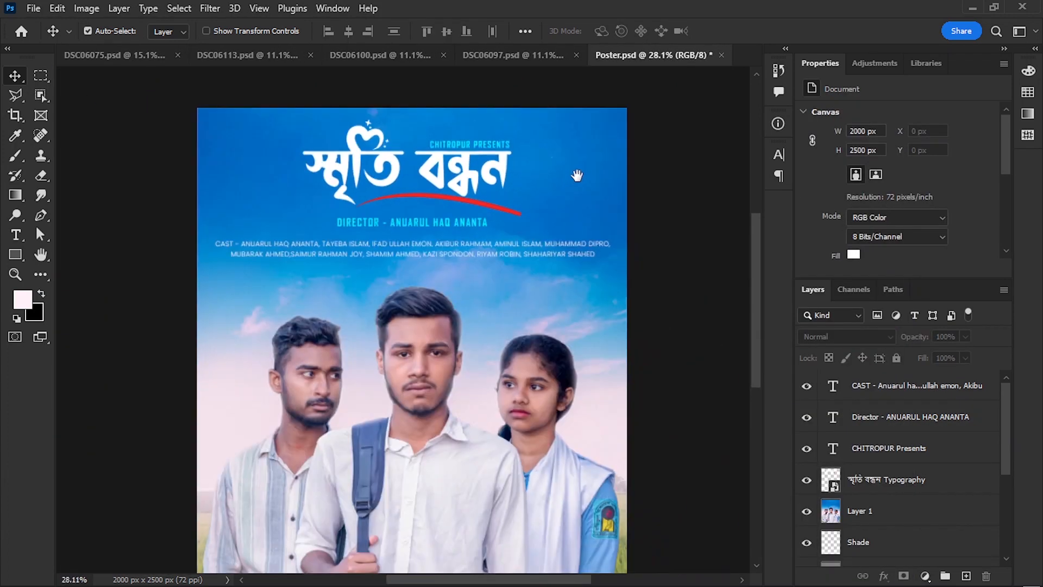
left_click(454, 239)
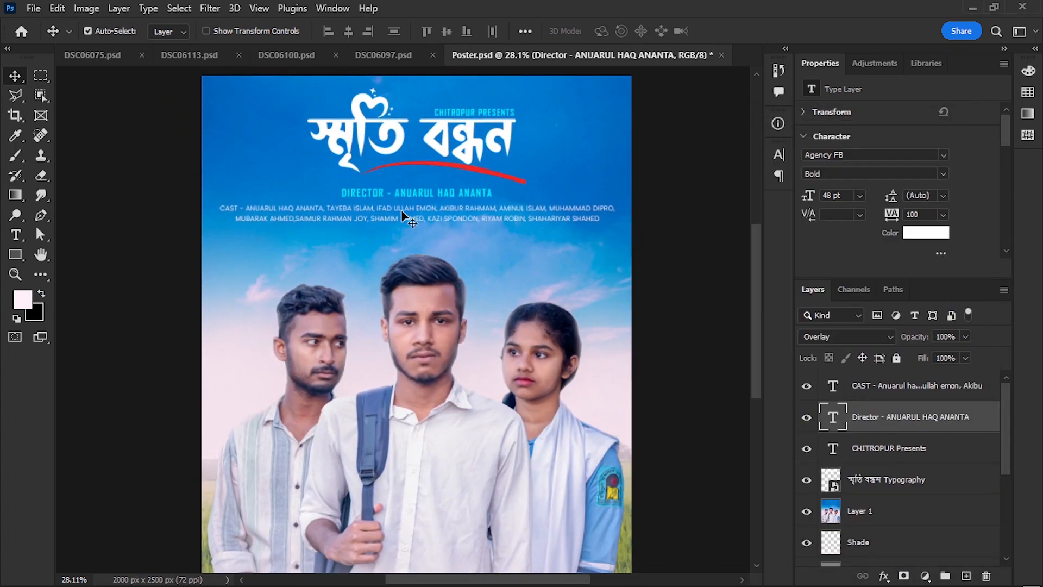
left_click_drag(423, 213, 423, 243)
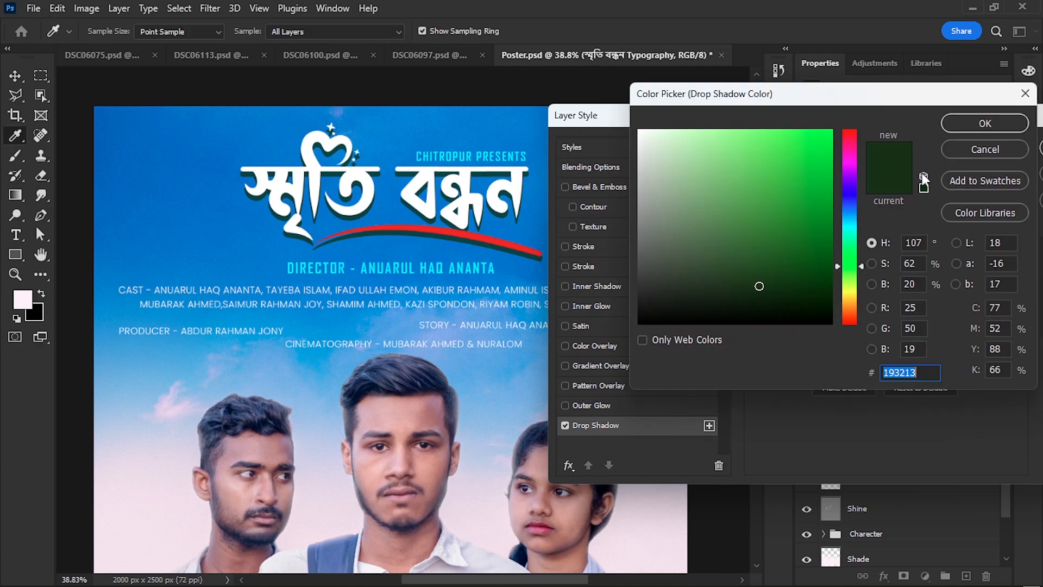
- Give the title typography a drop shadow in dark blue
left_click(849, 212)
left_click(830, 244)
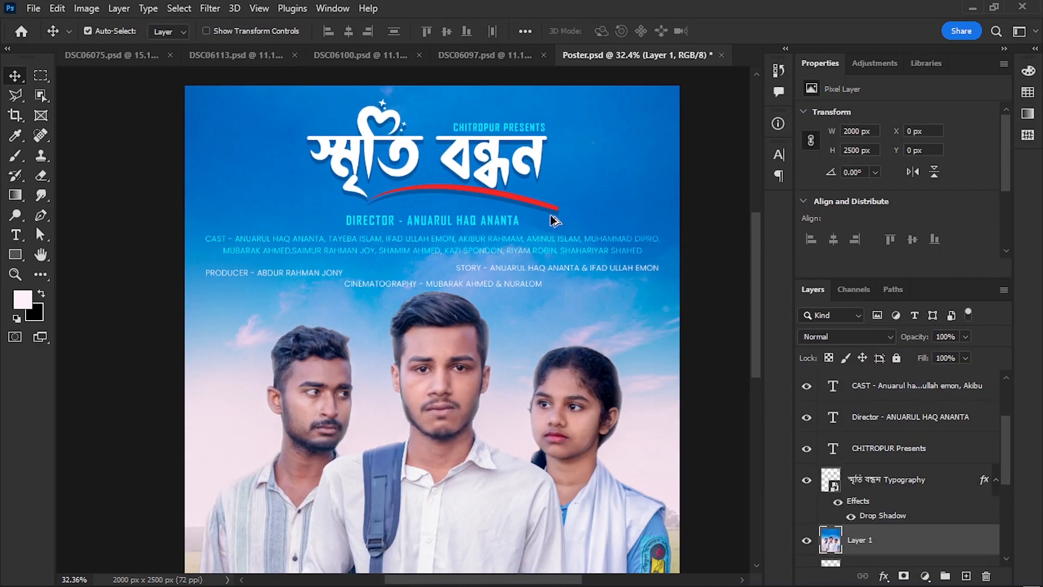
- Blend the cinematography, story and producer credits with Overlay
scroll(549, 216, "down", 4)
scroll(573, 245, "up", 9)
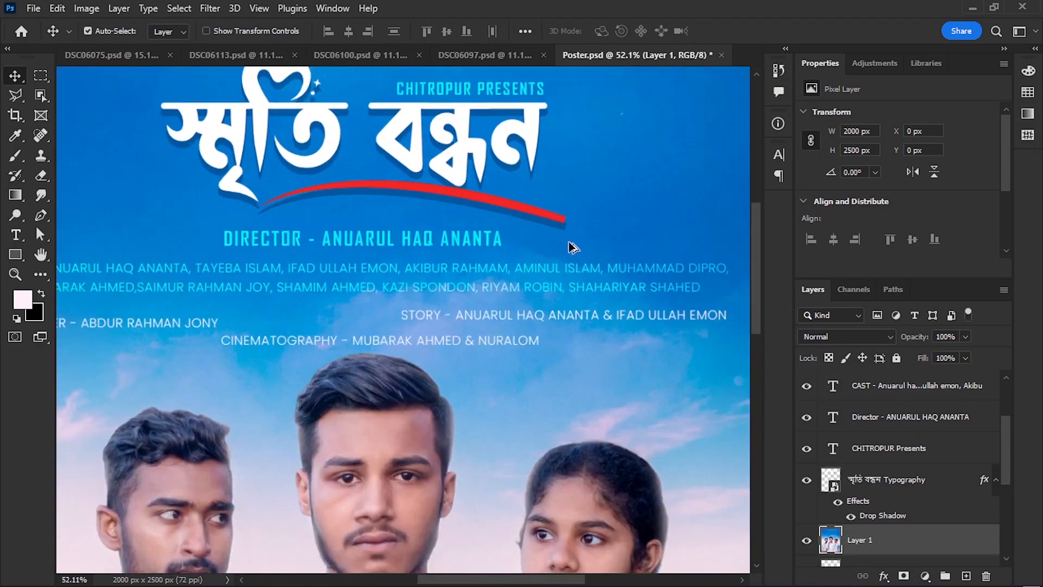
scroll(582, 257, "down", 12)
scroll(592, 174, "up", 12)
scroll(566, 268, "down", 5)
left_click(535, 287)
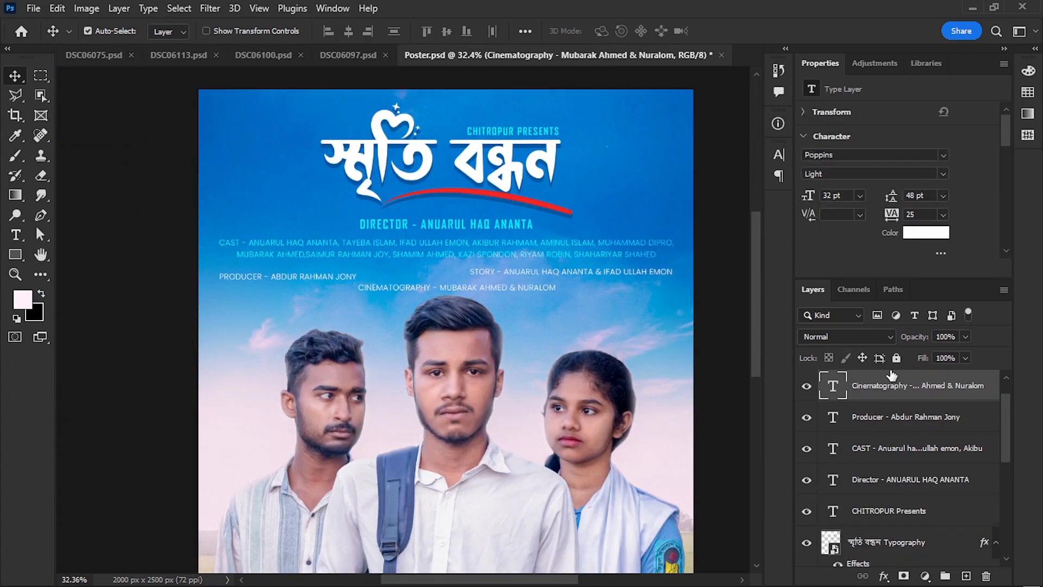
left_click(848, 337)
left_click(831, 384)
left_click(578, 272)
left_click(847, 337)
left_click(832, 385)
left_click(316, 276)
left_click(848, 337)
left_click(714, 242)
- Set the cast, producer, story and cinematography credits in Agency FB Bold, sizing the three crew lines to 36 pt
scroll(548, 255, "down", 5)
scroll(527, 283, "up", 5)
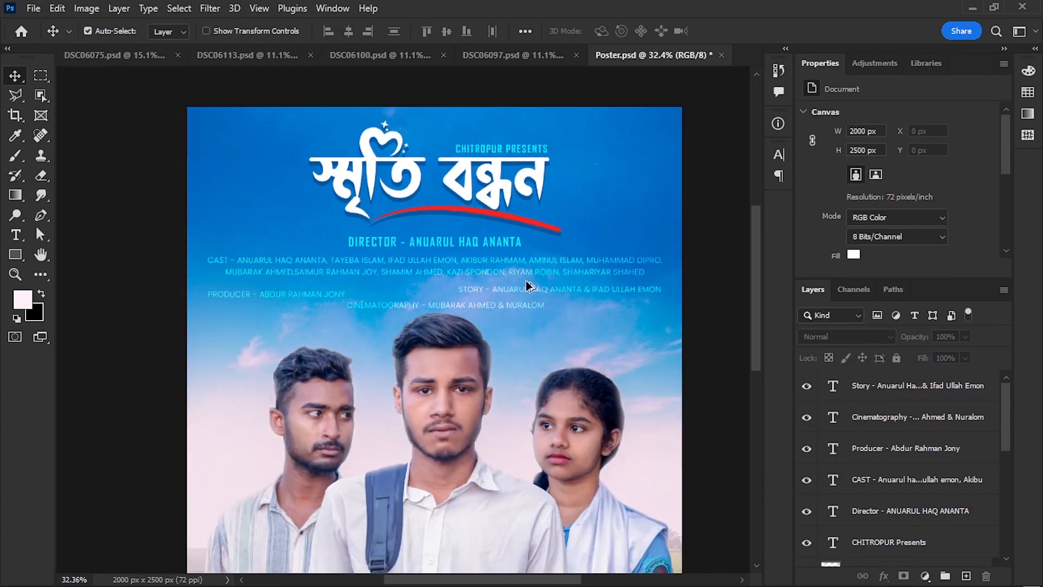
scroll(554, 261, "down", 5)
scroll(603, 234, "up", 3)
scroll(624, 152, "down", 3)
scroll(530, 242, "up", 11)
left_click(531, 251)
scroll(532, 251, "down", 1)
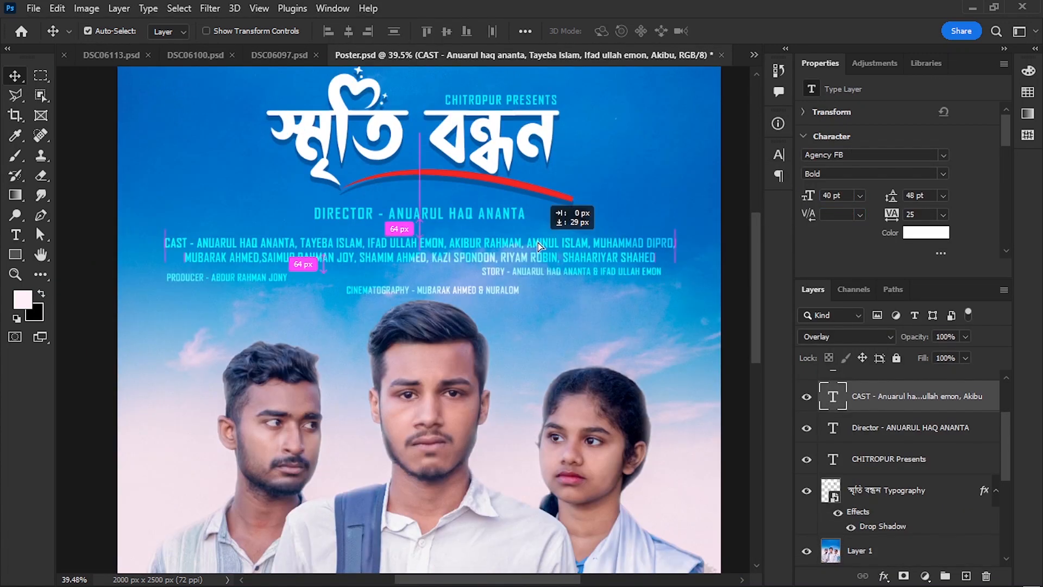
left_click(380, 283, "shift")
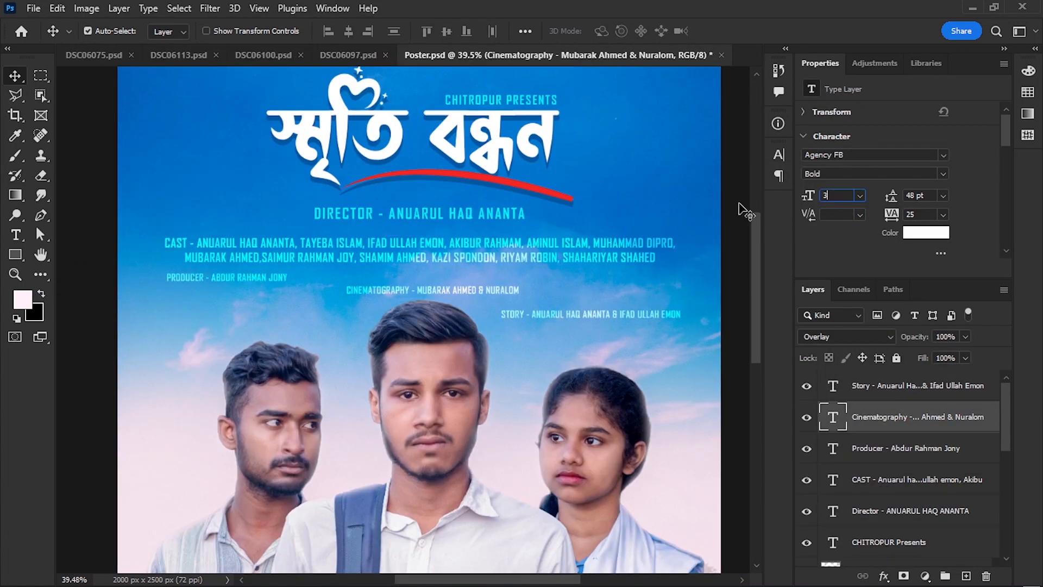
left_click(348, 229)
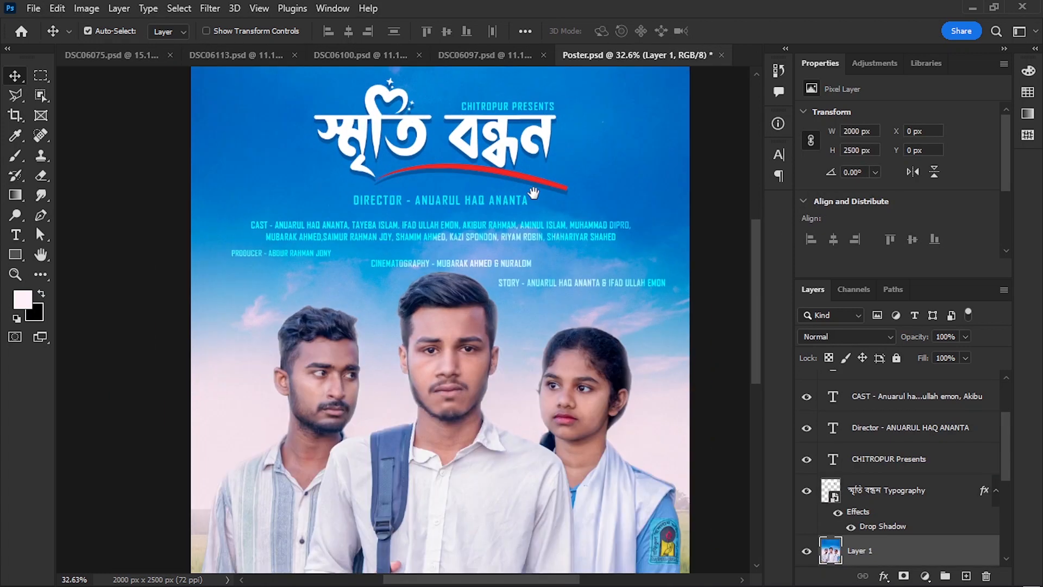
- Set the director credit's blend mode to Normal
left_click(875, 418)
left_click(848, 336)
left_click(818, 219)
- Give the director credit a dark blue drop shadow at 75% opacity with 5 px distance, 100% spread and 1 px size
right_click(891, 427)
left_click(752, 23)
left_click(486, 426)
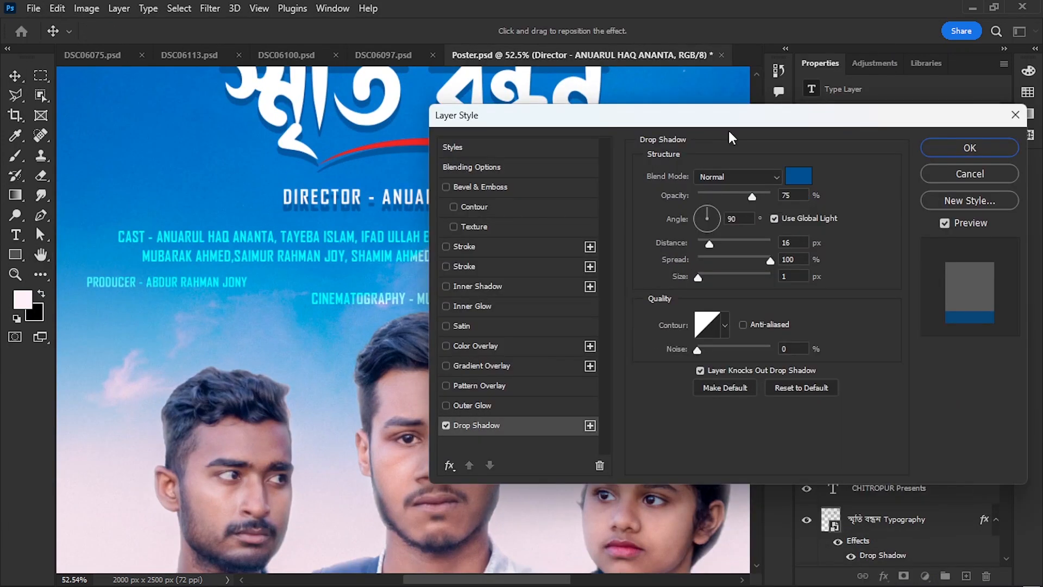
left_click_drag(729, 124, 823, 130)
left_click_drag(890, 249, 838, 249)
key("Down")
key("Down")
key("Down")
key("Down")
key("Down")
key("Down")
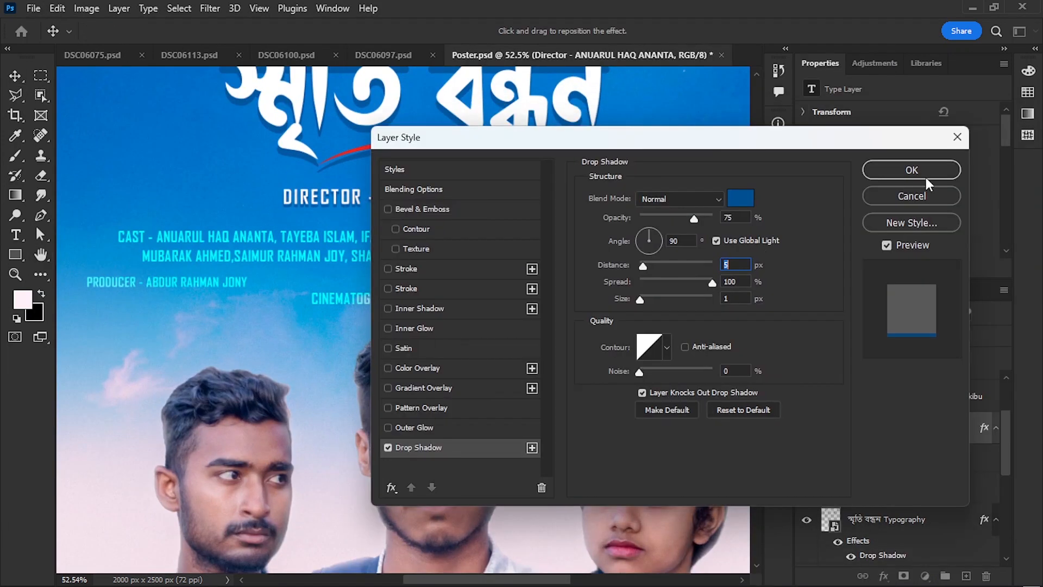
key("Return")
scroll(715, 277, "down", 3)
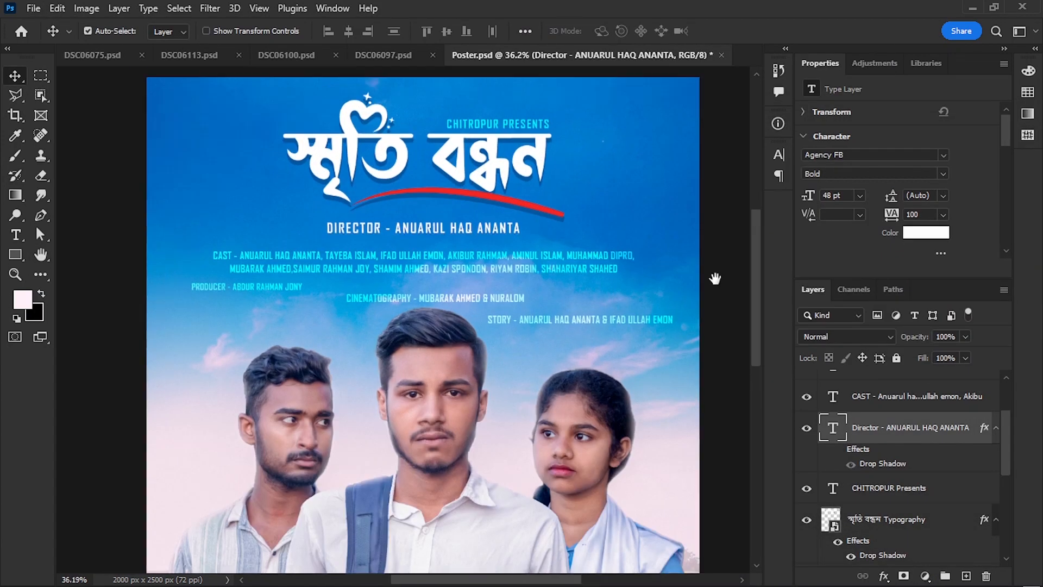
- Centre the producer credit below the cast and align the cinematography and story credits on one row beneath it
scroll(611, 227, "up", 1)
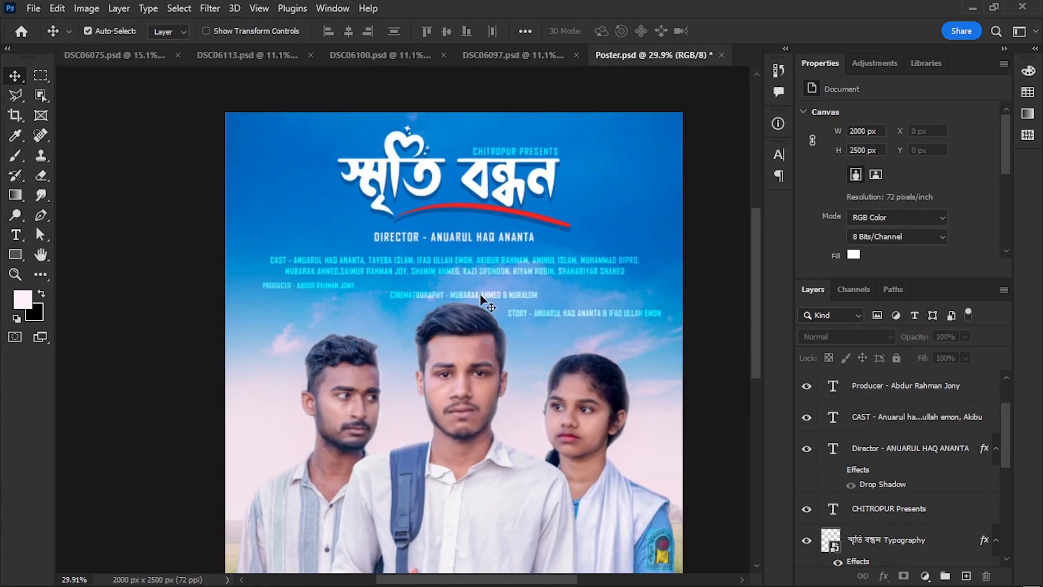
left_click(477, 294)
left_click_drag(473, 258, 473, 252)
left_click_drag(395, 295, 367, 299)
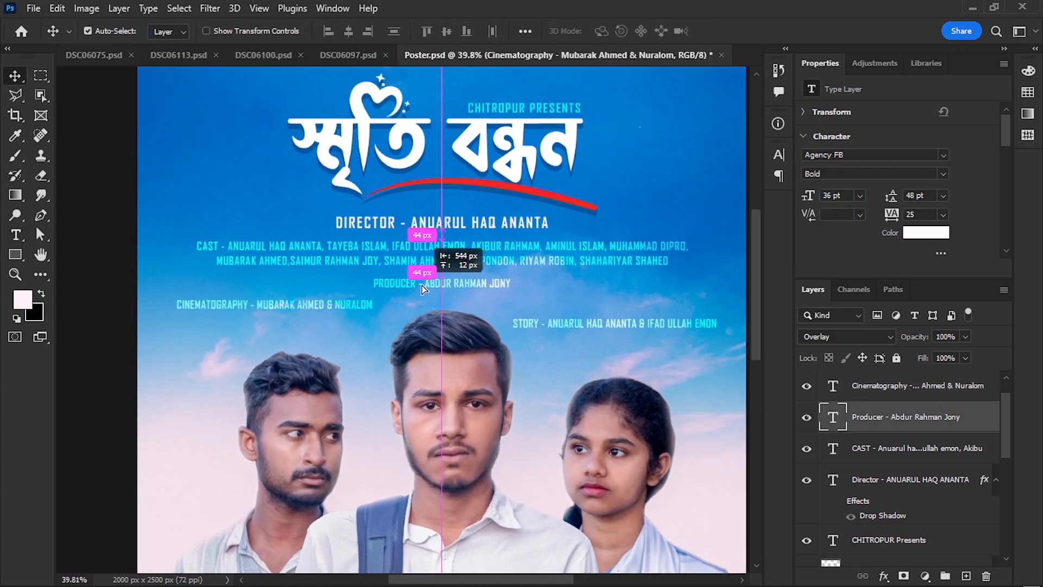
left_click_drag(609, 328, 607, 309)
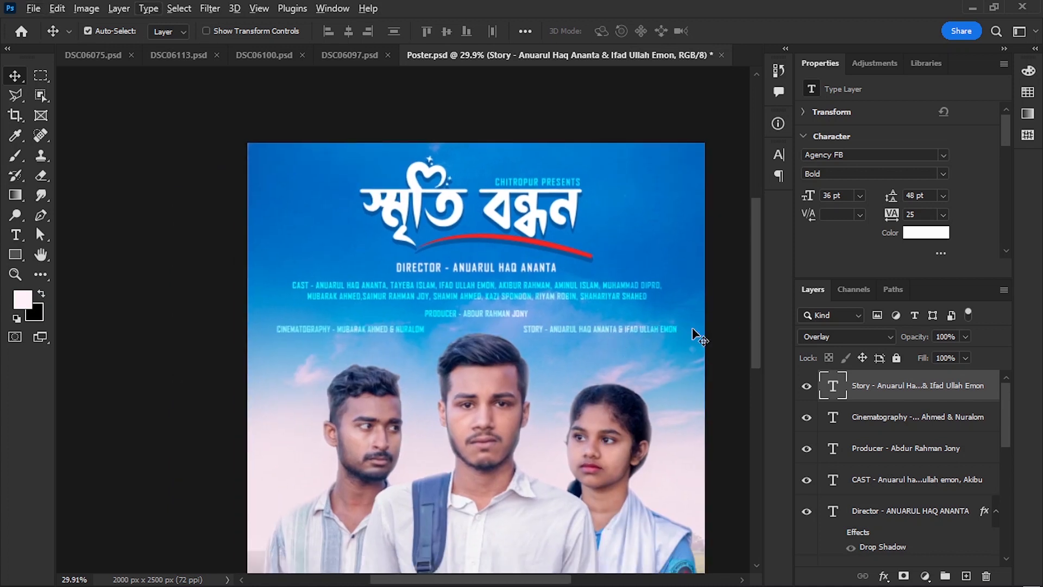
scroll(697, 335, "up", 3)
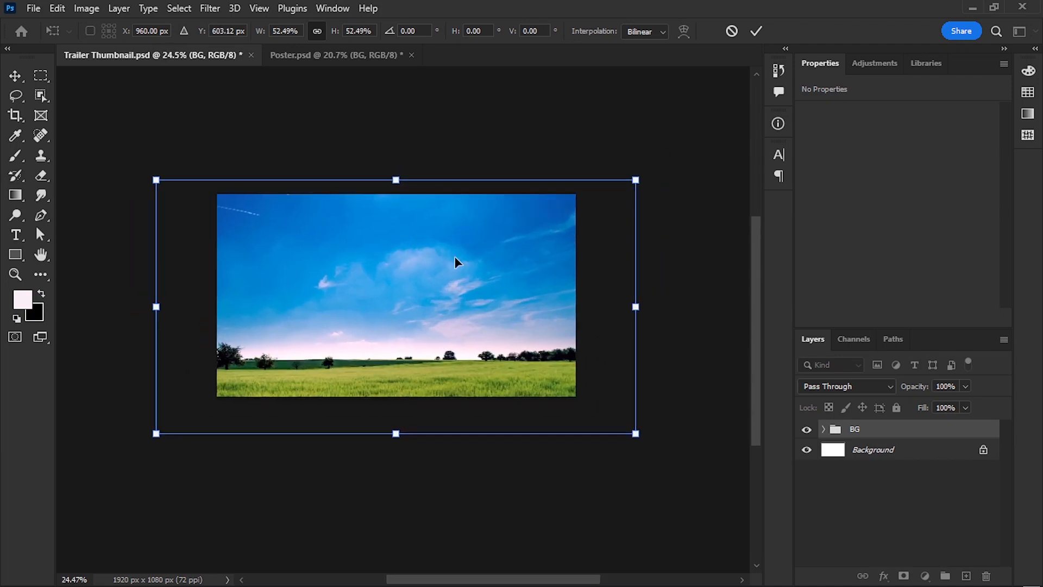
- In the 1920 x 1080 px Trailer Thumbnail.psd, fit the BG group to the canvas and place the scaled Charecter group on its left half
left_click_drag(454, 256, 451, 269)
key("Return")
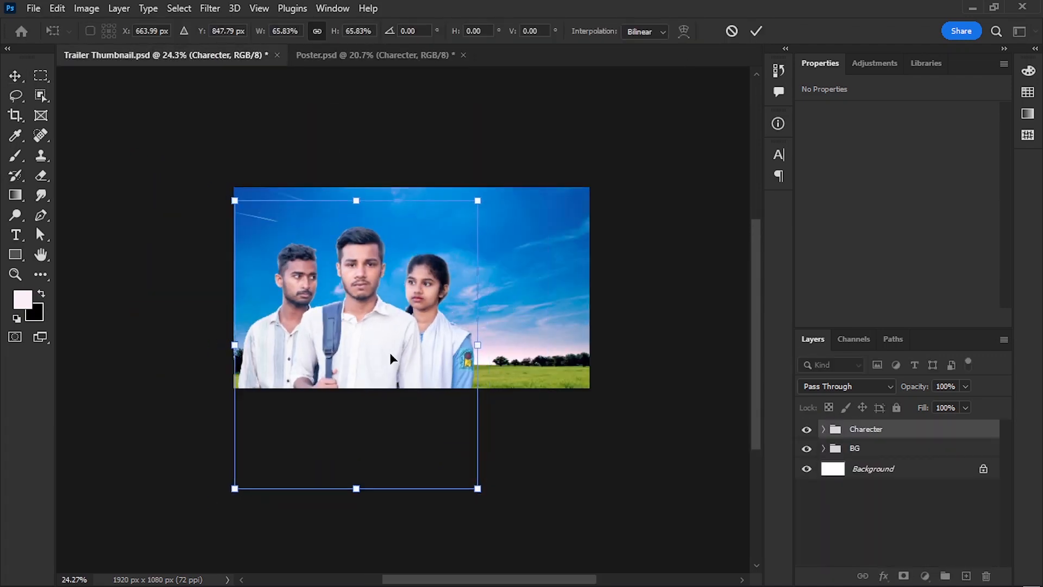
mouse_move(390, 352)
left_mouse_down()
mouse_move(377, 347)
mouse_move(406, 349)
left_mouse_up()
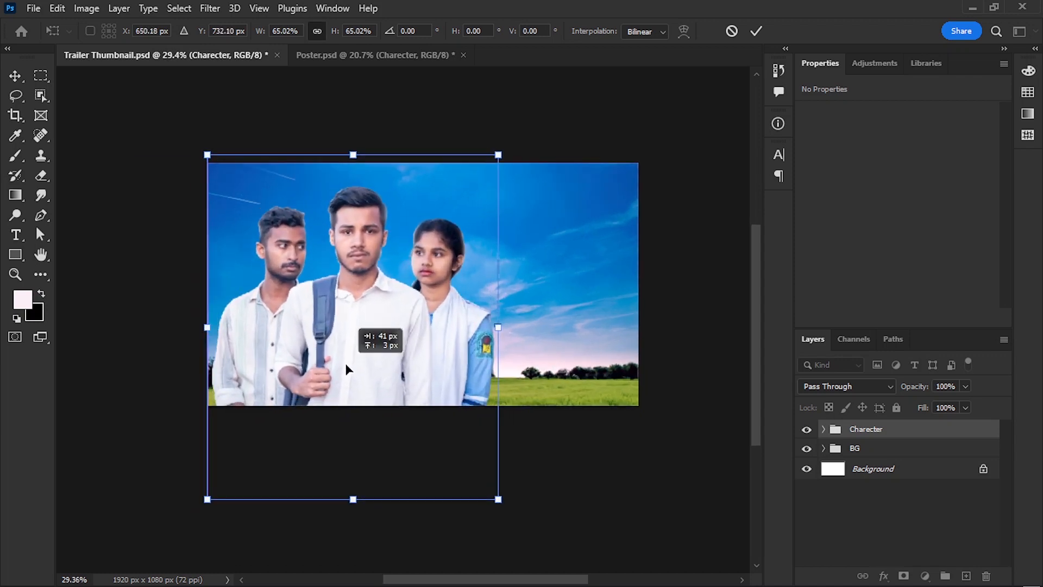
left_click_drag(360, 342, 354, 366)
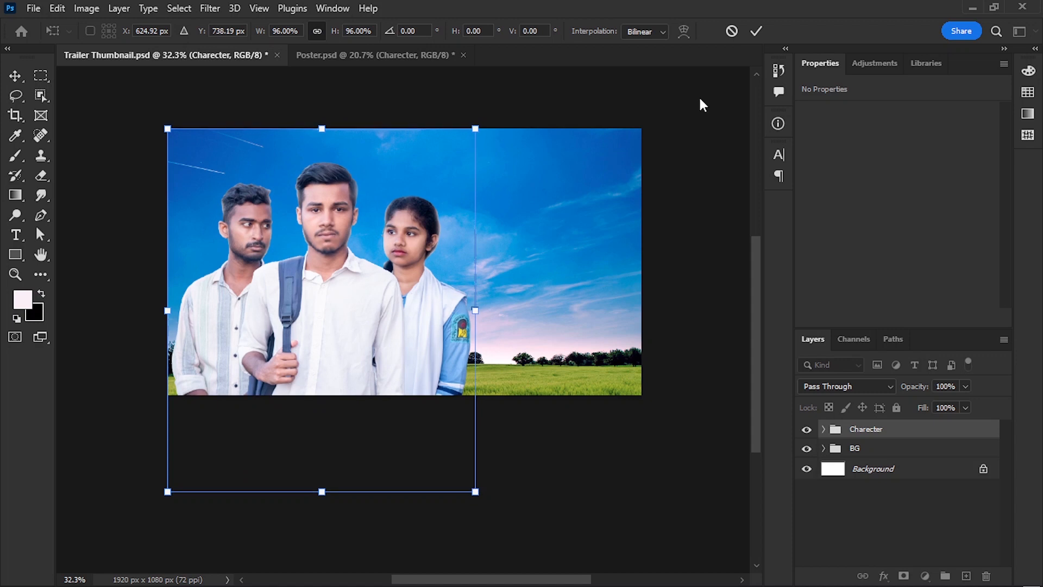
mouse_move(475, 491)
left_mouse_down()
mouse_move(468, 488)
mouse_move(476, 491)
left_mouse_up()
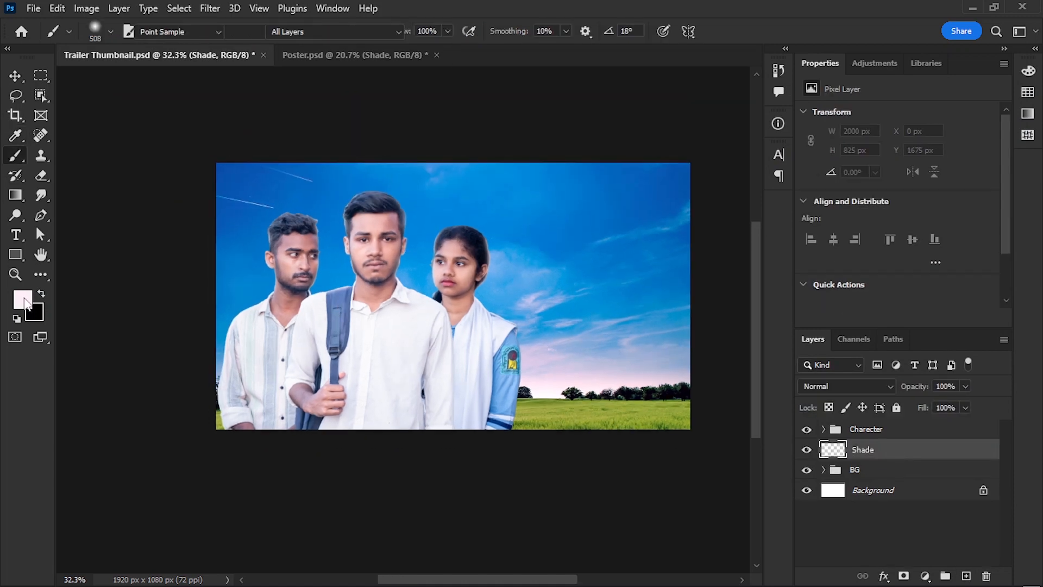
- Paint a large soft pale pink glow behind the three characters on the Shade layer
scroll(350, 315, "up", 1)
left_click(350, 315)
key("ctrl+z")
left_click_drag(386, 260, 374, 260)
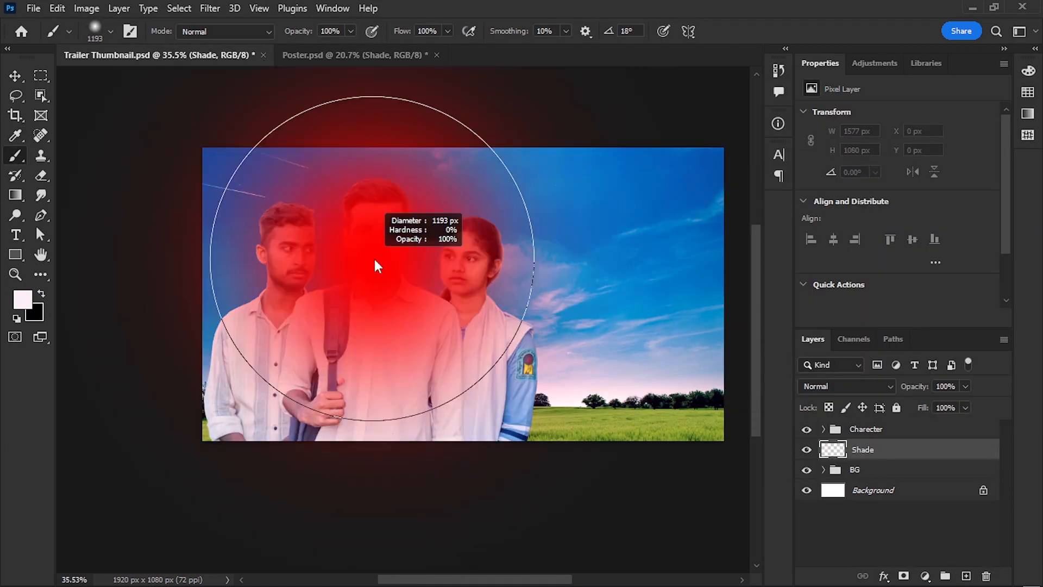
left_click(375, 260)
scroll(402, 272, "up", 4)
scroll(444, 281, "down", 1)
scroll(444, 281, "down", 1)
scroll(294, 305, "up", 1)
scroll(271, 304, "up", 3)
left_click_drag(440, 302, 348, 302)
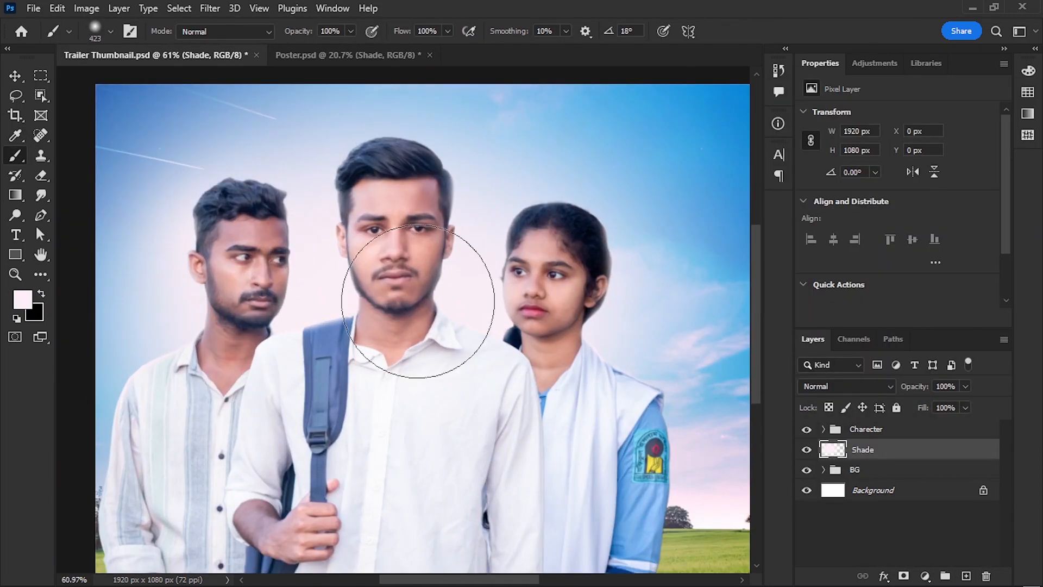
scroll(478, 335, "down", 4)
scroll(511, 323, "up", 5)
scroll(413, 272, "down", 2)
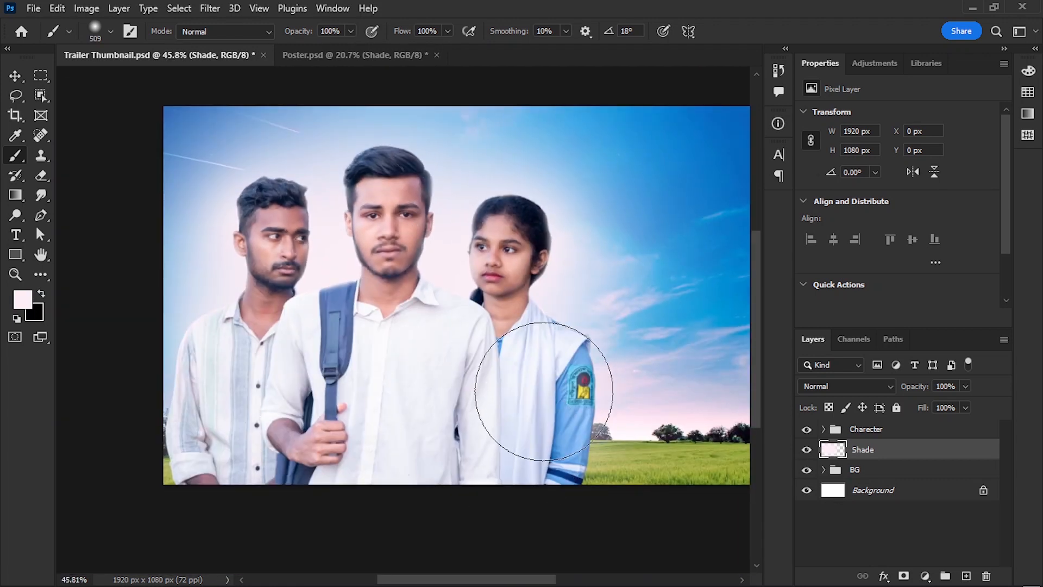
left_click_drag(544, 391, 542, 409)
scroll(544, 326, "down", 3)
left_click_drag(615, 267, 555, 265)
- Erase the pale shade from the blue sky to the right of the characters
left_click(41, 176)
scroll(439, 265, "down", 5)
left_click(601, 226)
- Brush soft pale light onto the characters' edges using the clipped layers 1 and 3 in the Charecter group
scroll(402, 258, "up", 12)
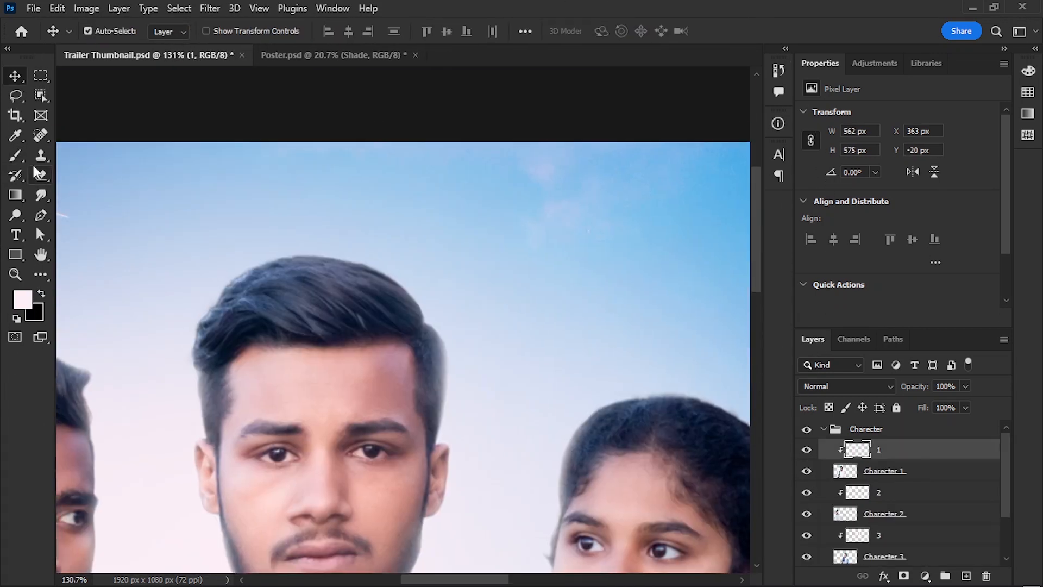
key("b")
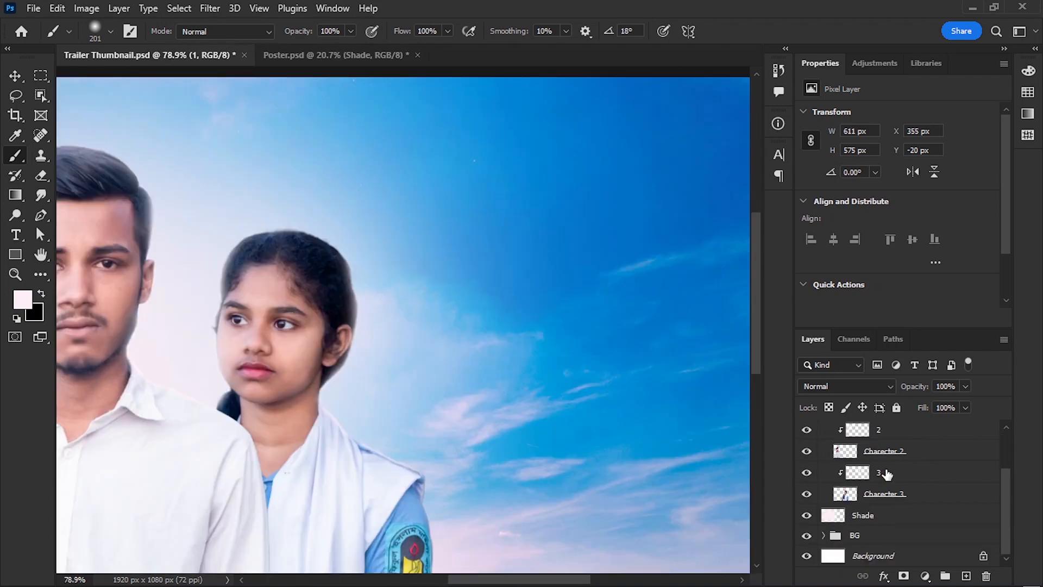
scroll(478, 226, "down", 3)
scroll(571, 238, "up", 1)
scroll(559, 250, "down", 1)
key("v")
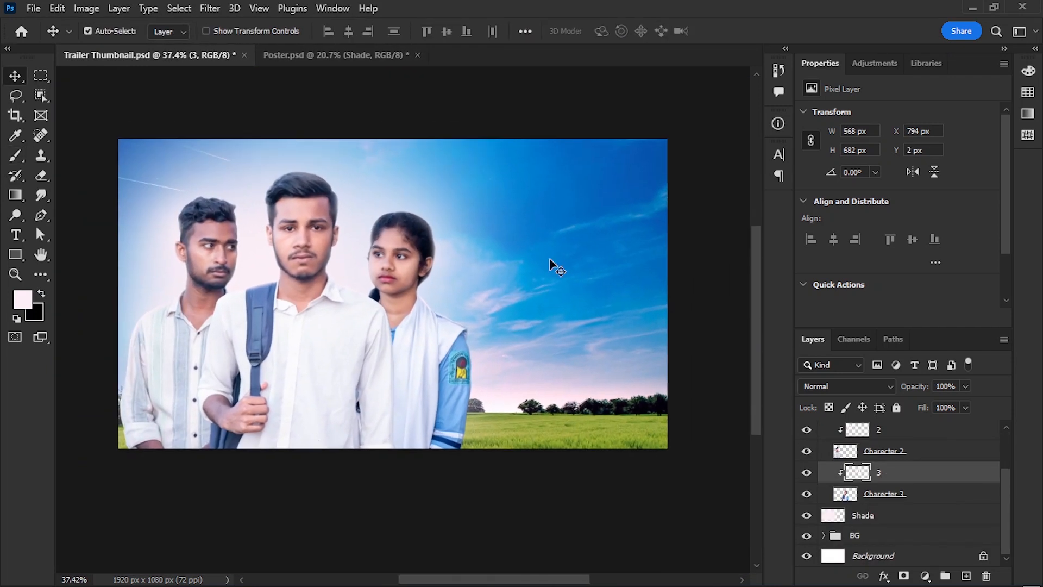
- Scale the Charecter group to 103% and reposition it on the left half of the thumbnail
scroll(566, 275, "down", 3)
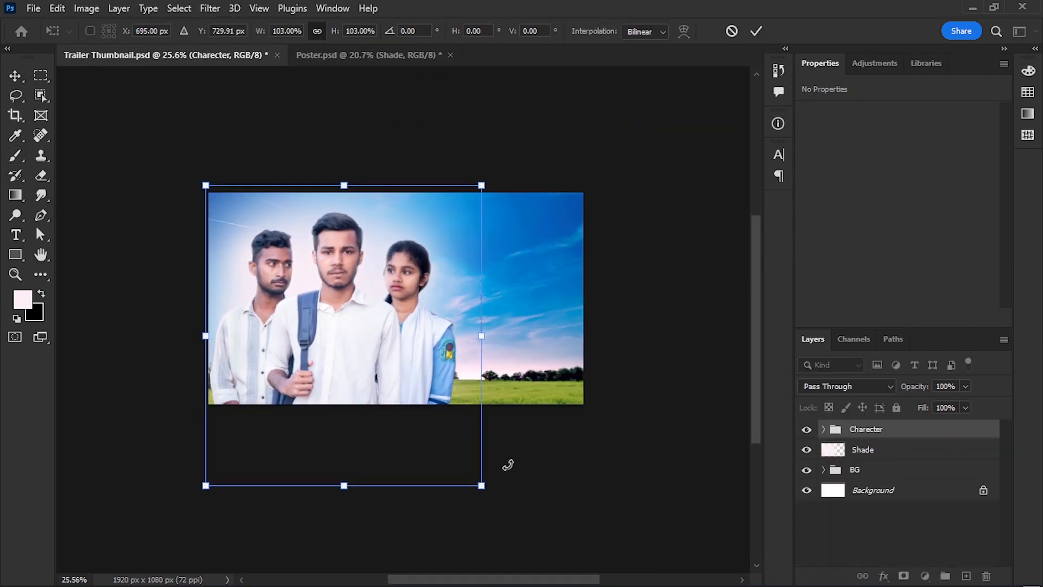
key("Return")
scroll(410, 199, "up", 4)
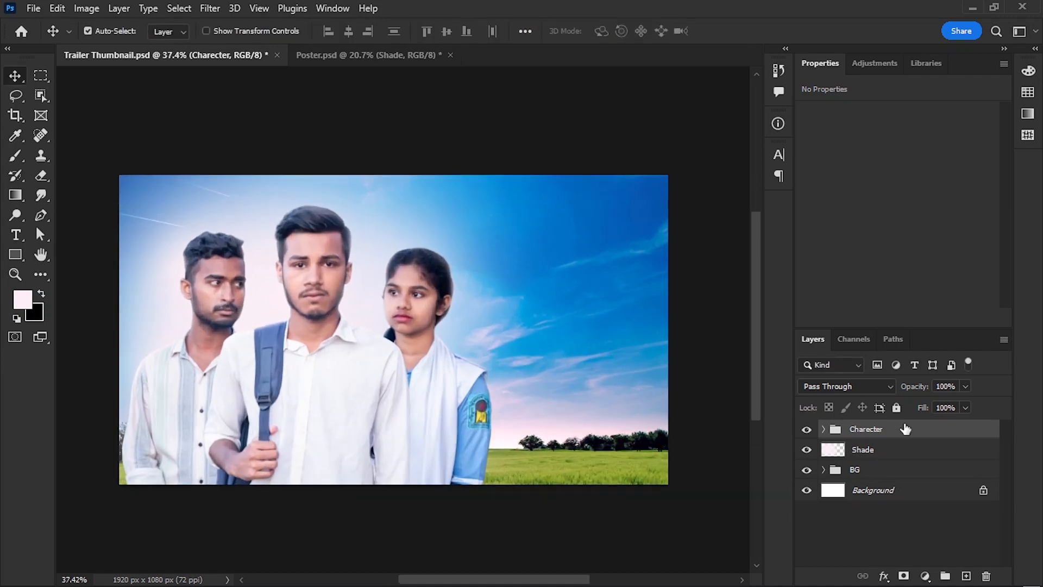
- Touch up the pale glow around the girl on the Shade layer with a soft brush
left_click(903, 449)
key("b")
scroll(451, 277, "up", 3)
scroll(512, 300, "down", 1)
scroll(472, 331, "down", 2)
scroll(396, 350, "up", 5)
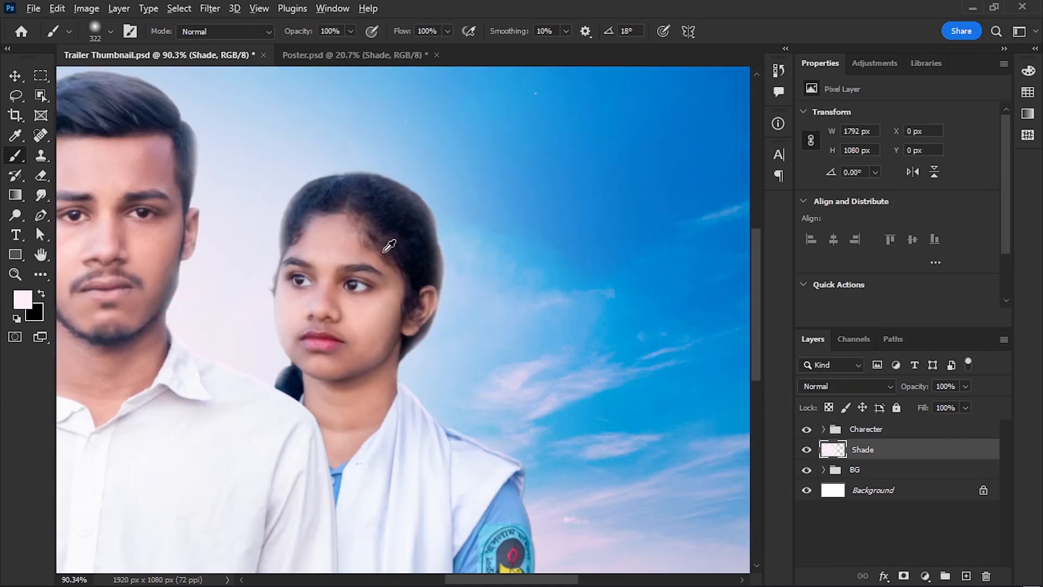
scroll(386, 267, "down", 5)
scroll(379, 372, "up", 2)
scroll(379, 372, "down", 2)
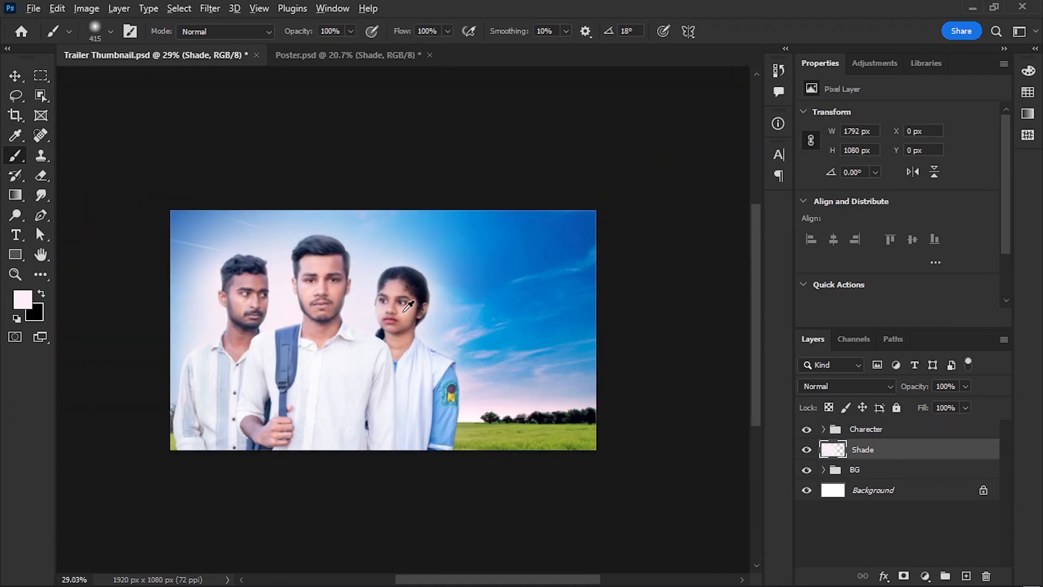
- Bring in the title typography above the Charecter group, scale it to 75.02% and place it in the upper-right sky
scroll(550, 283, "up", 1)
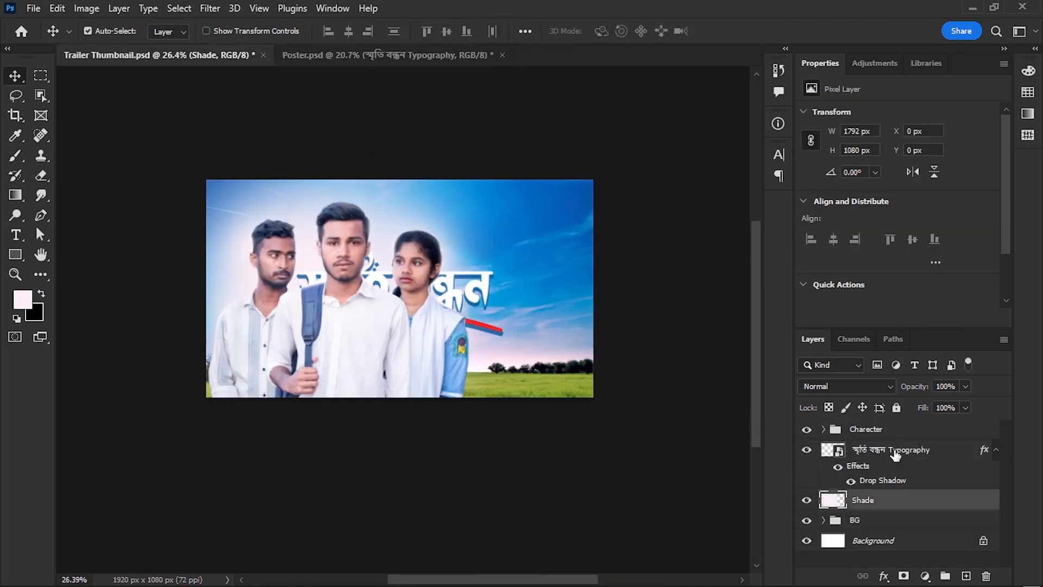
key("ctrl+t")
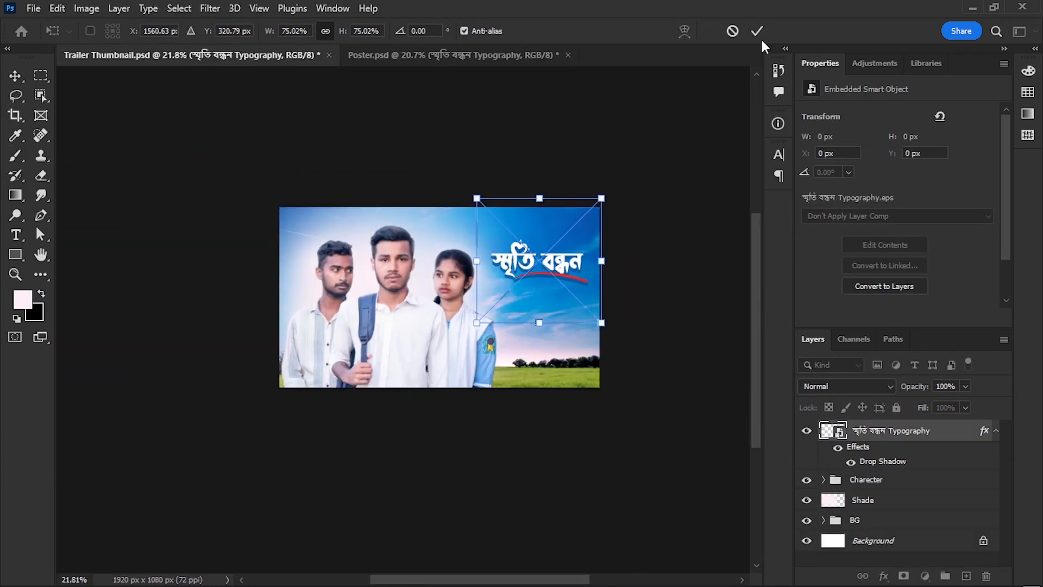
left_click(757, 31)
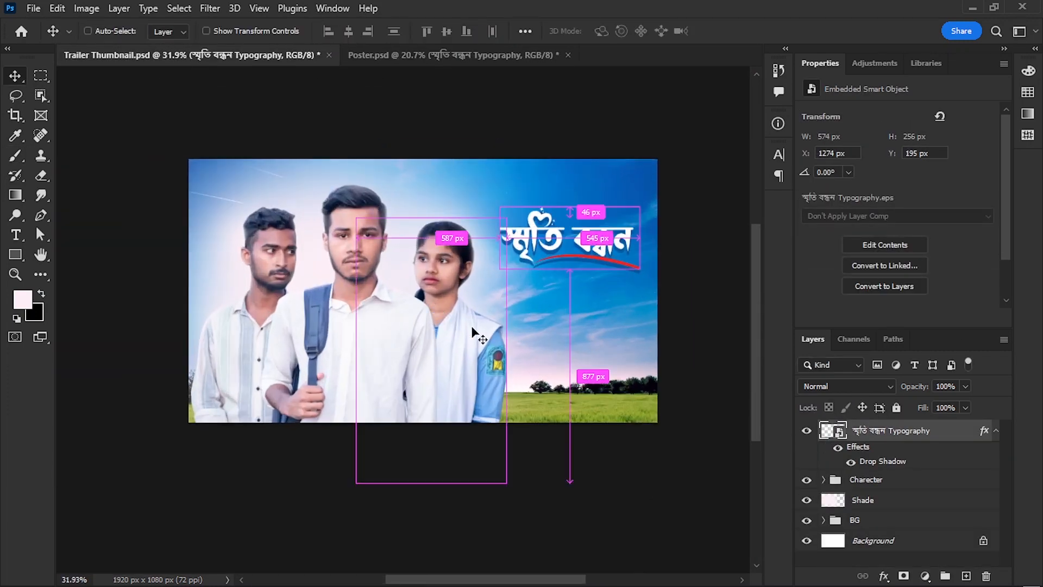
- Shift the Charecter group further left and soften the Shade layer over the right-hand sky with a large eraser
left_click(900, 481)
key("ctrl+t")
scroll(384, 308, "down", 1)
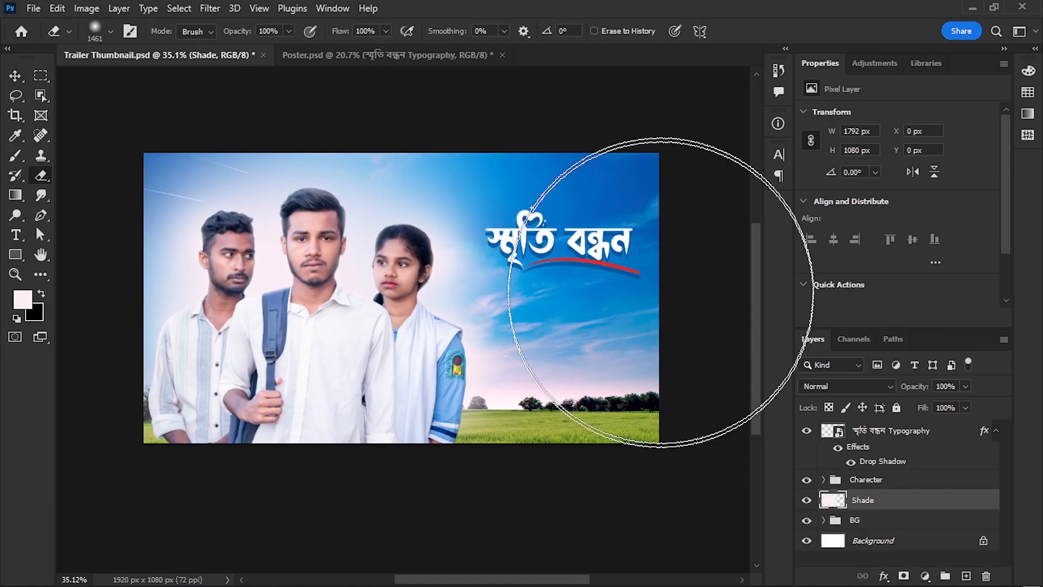
scroll(591, 212, "down", 1)
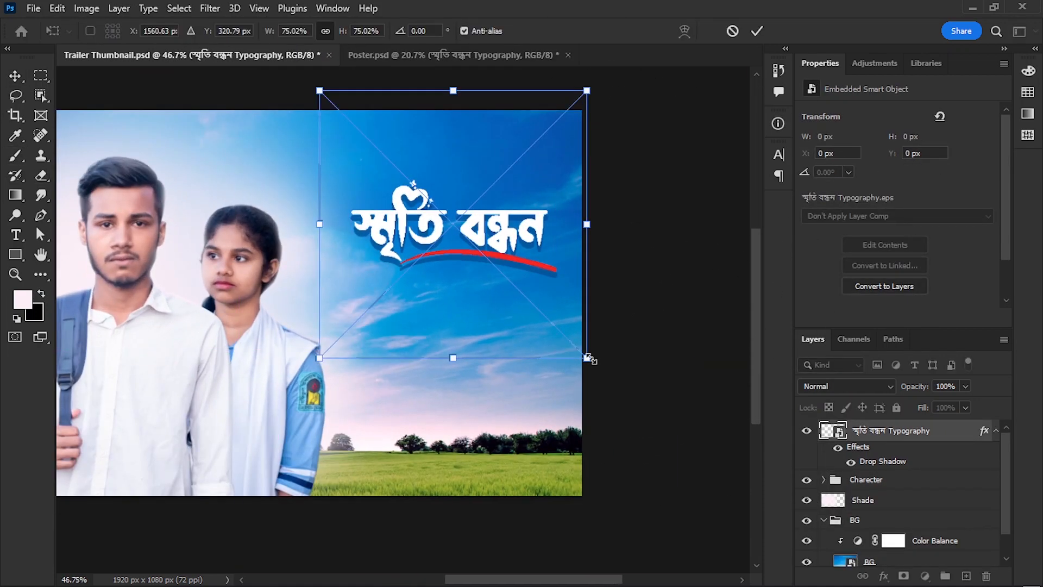
- Enlarge the title typography to 626 x 278 px and add the presenter line above it and the director credit below
left_click_drag(589, 356, 589, 343)
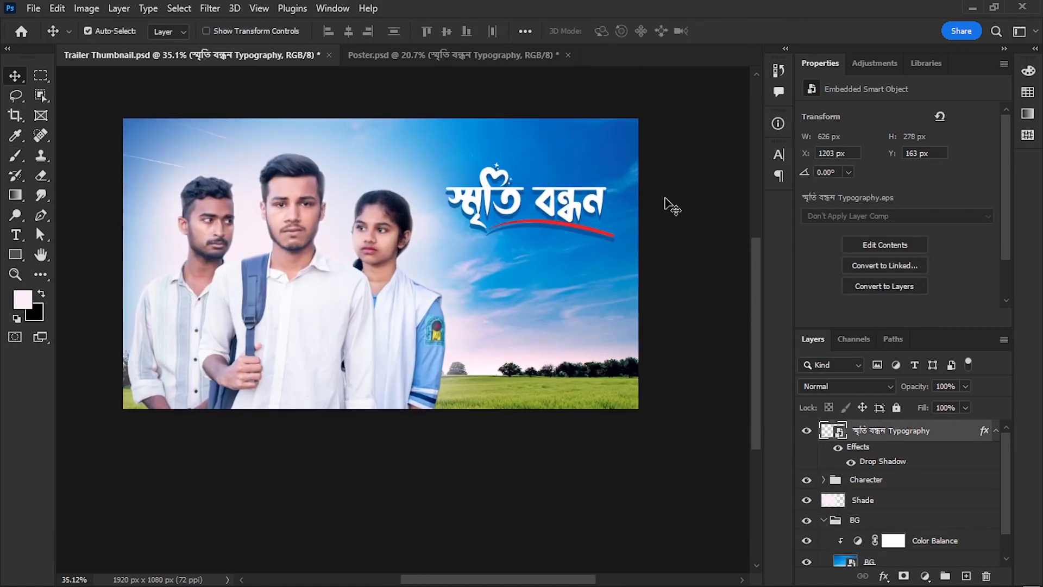
scroll(619, 248, "up", 1)
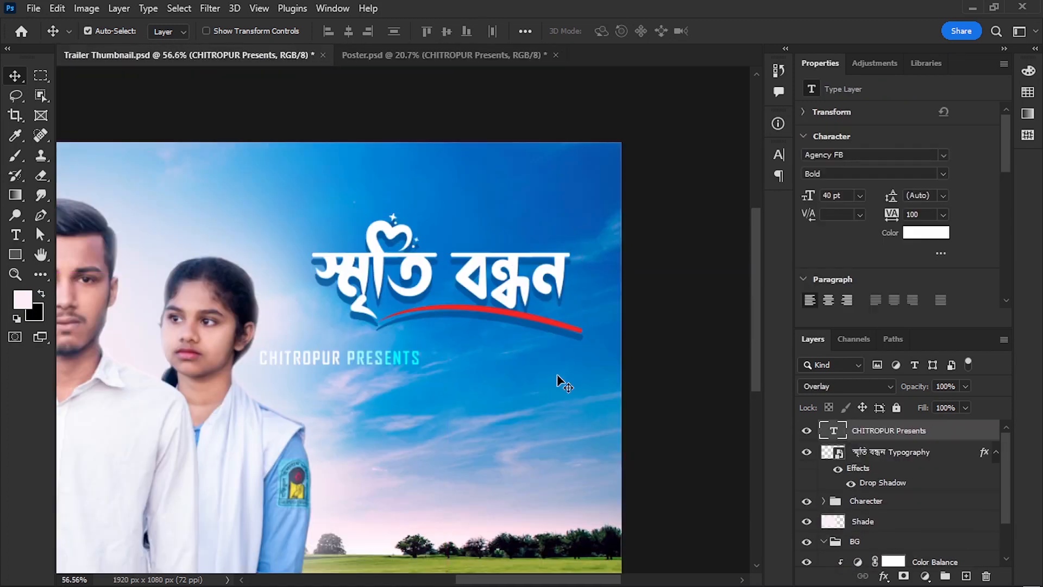
scroll(550, 246, "up", 3)
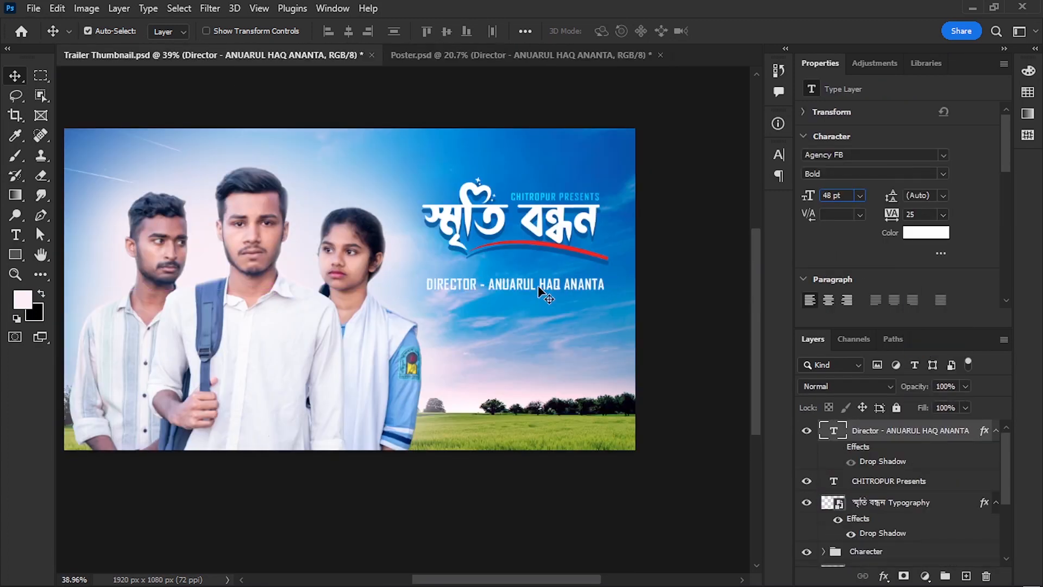
- Tighten the director credit's tracking to 10 and move it closer beneath the title typography
scroll(553, 285, "up", 5)
left_click_drag(543, 284, 552, 271)
scroll(557, 260, "down", 6)
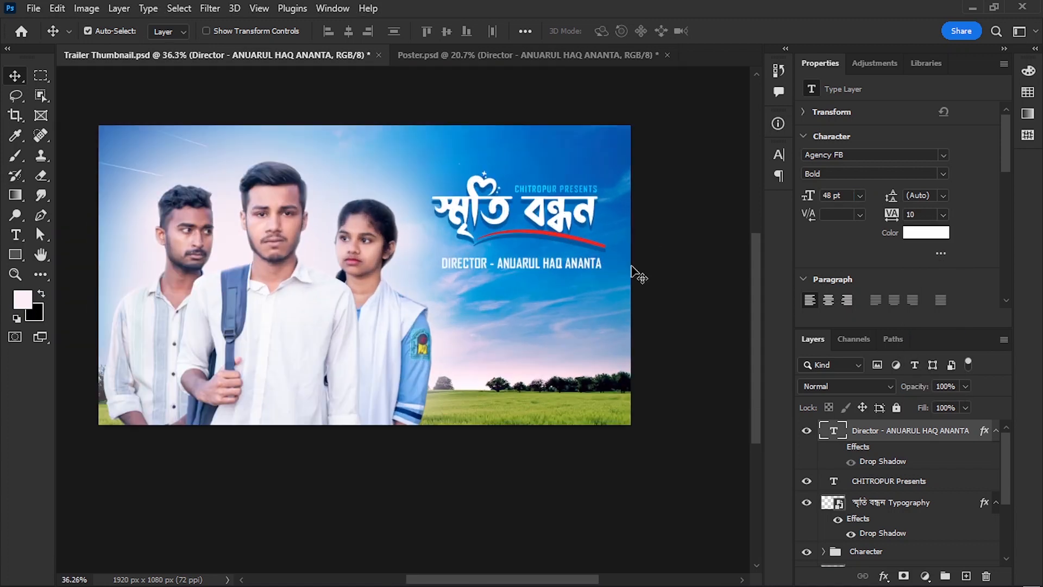
- Scale the Charecter group down slightly so the three characters sit a little lower and more compactly
left_click(380, 310)
scroll(848, 489, "up", 3)
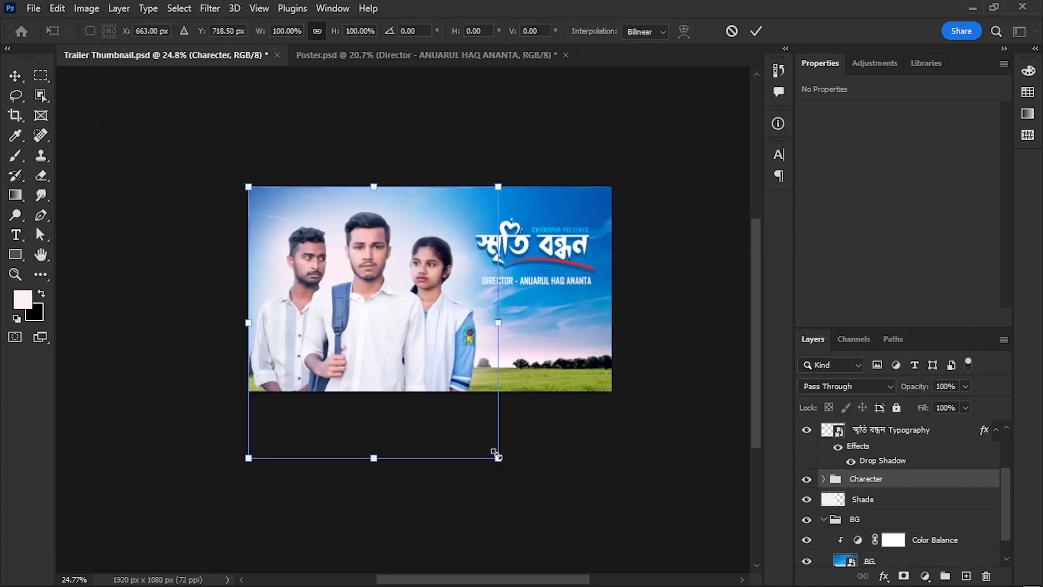
scroll(422, 308, "up", 3)
key("Return")
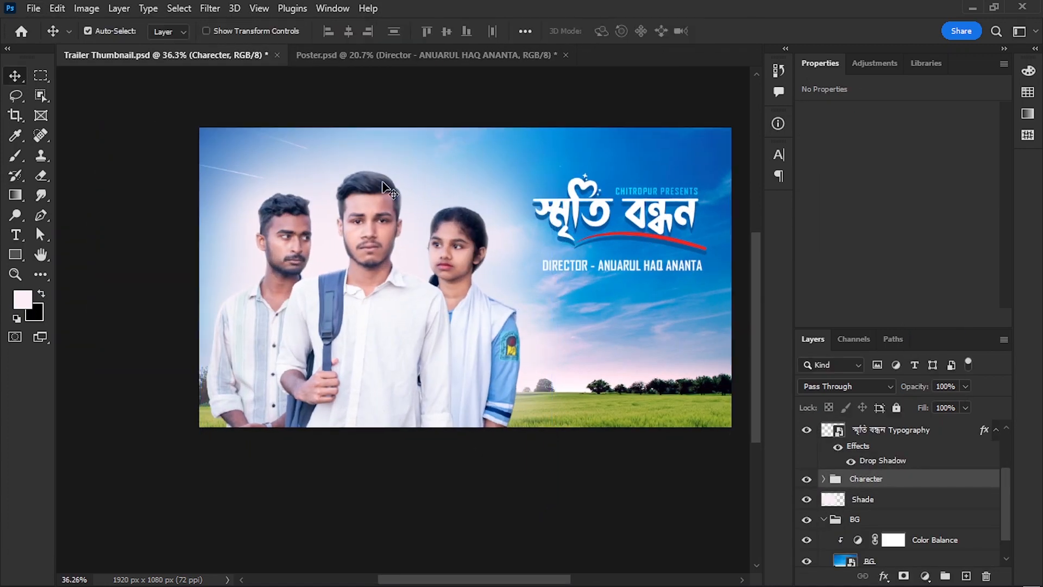
- Soften the Shade layer with a large soft eraser around the title-side sky and set its opacity to 50%
key("b")
key("e")
scroll(618, 221, "up", 2)
scroll(609, 182, "up", 3)
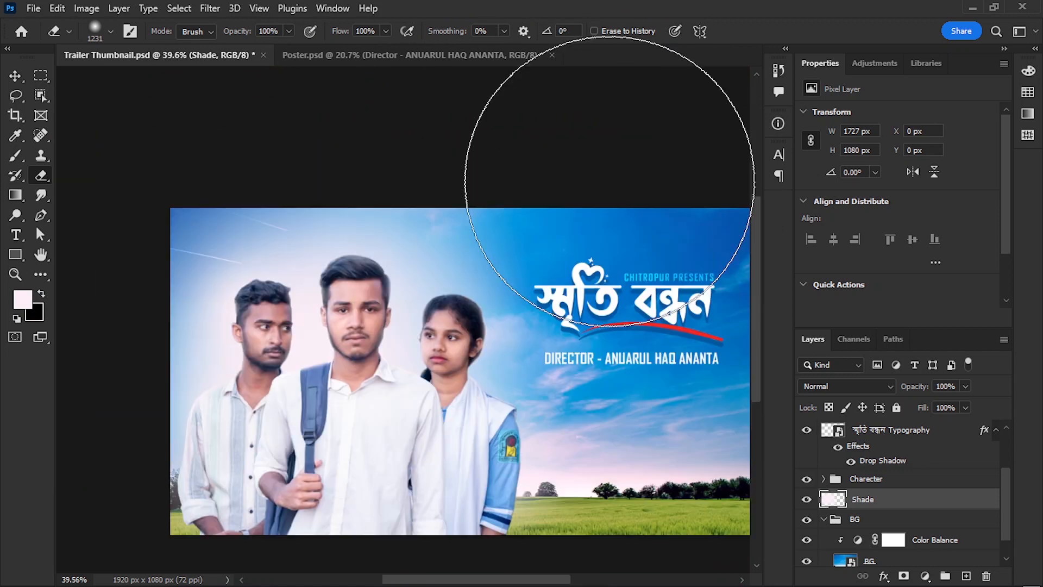
scroll(416, 179, "down", 1)
scroll(535, 163, "up", 4)
scroll(561, 190, "down", 5)
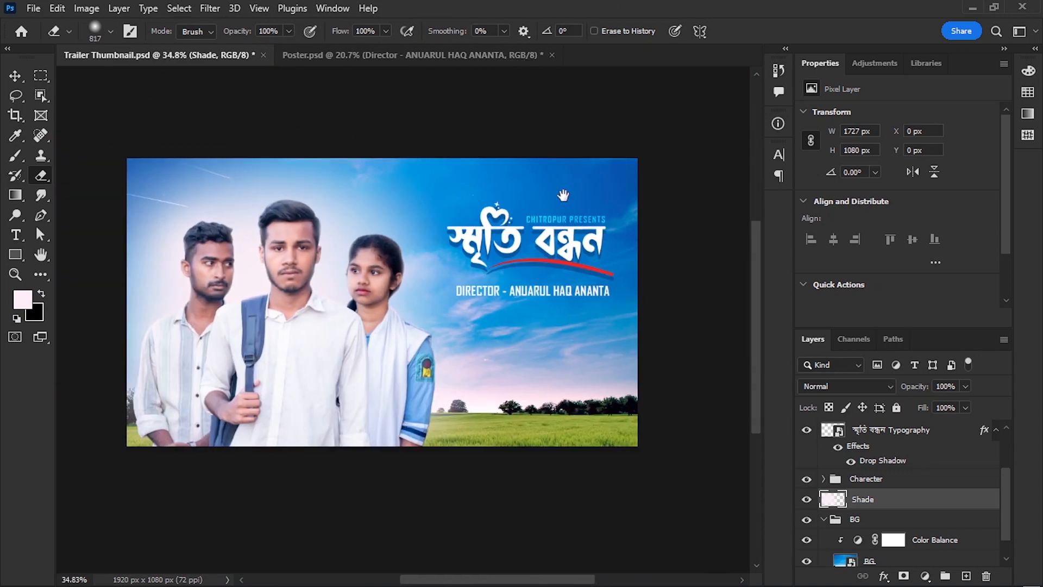
scroll(561, 194, "up", 2)
left_click(945, 386)
type("50")
key("Return")
- Reduce the font size of the director credit beneath the title
key("v")
scroll(340, 168, "up", 1)
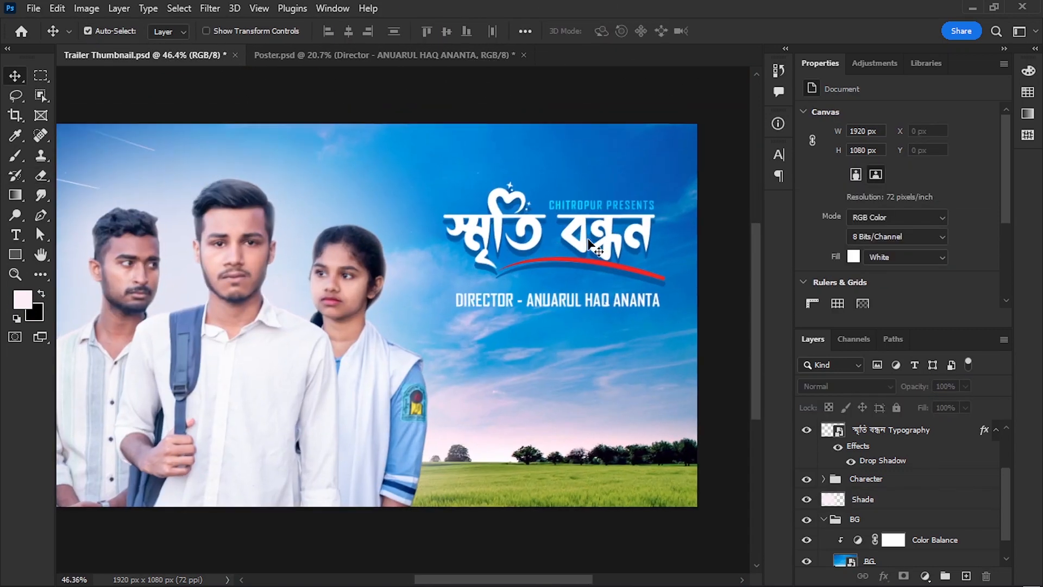
left_click(620, 215)
left_click(579, 301)
scroll(579, 301, "up", 2)
left_click(831, 195)
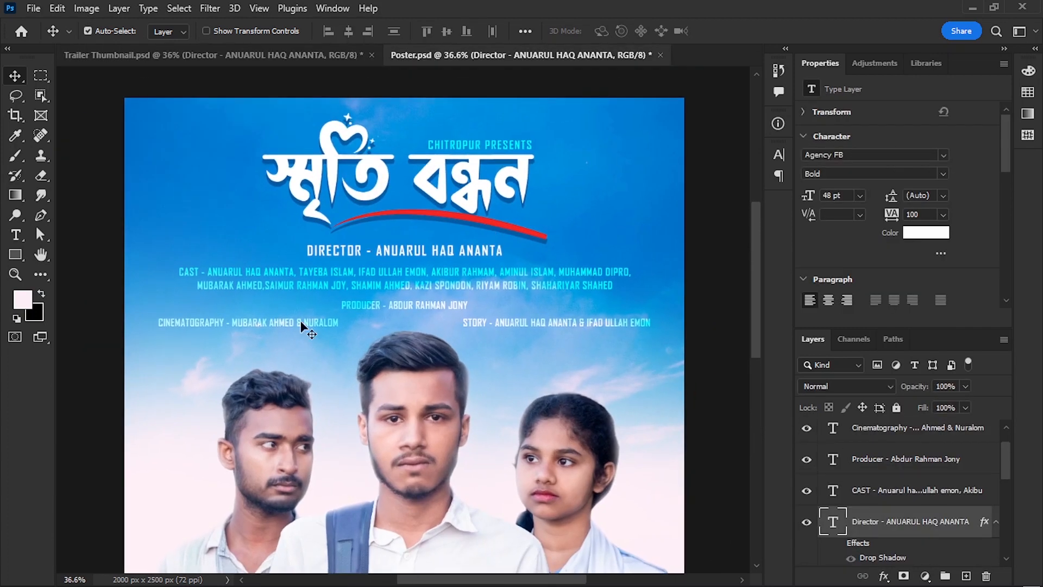
- Bring the producer, cinematography and story credits from the poster into the thumbnail, then group and centre them beneath the director credit
left_click_drag(301, 321, 551, 266)
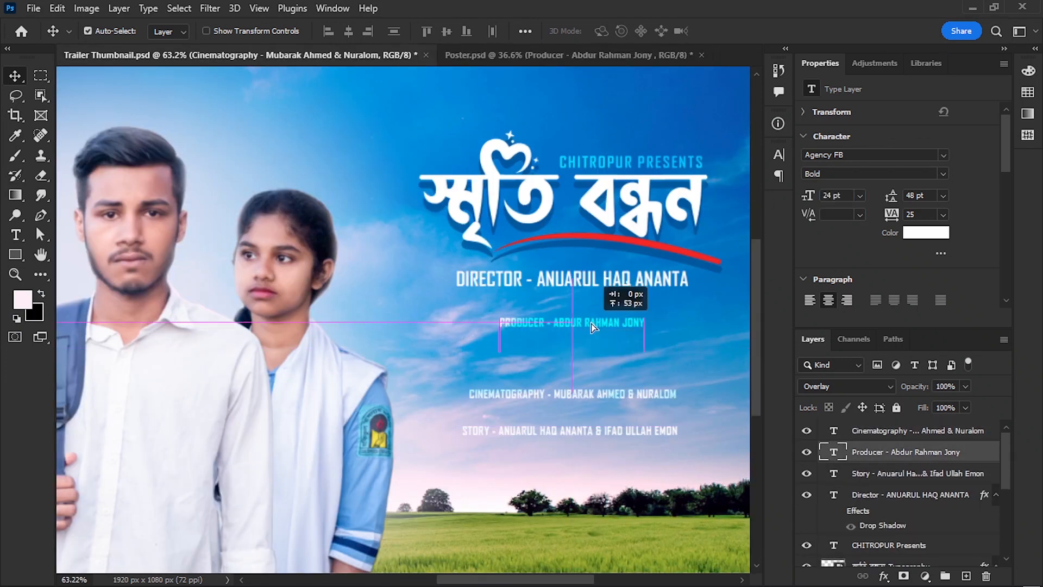
scroll(743, 296, "down", 1)
key("ctrl+g")
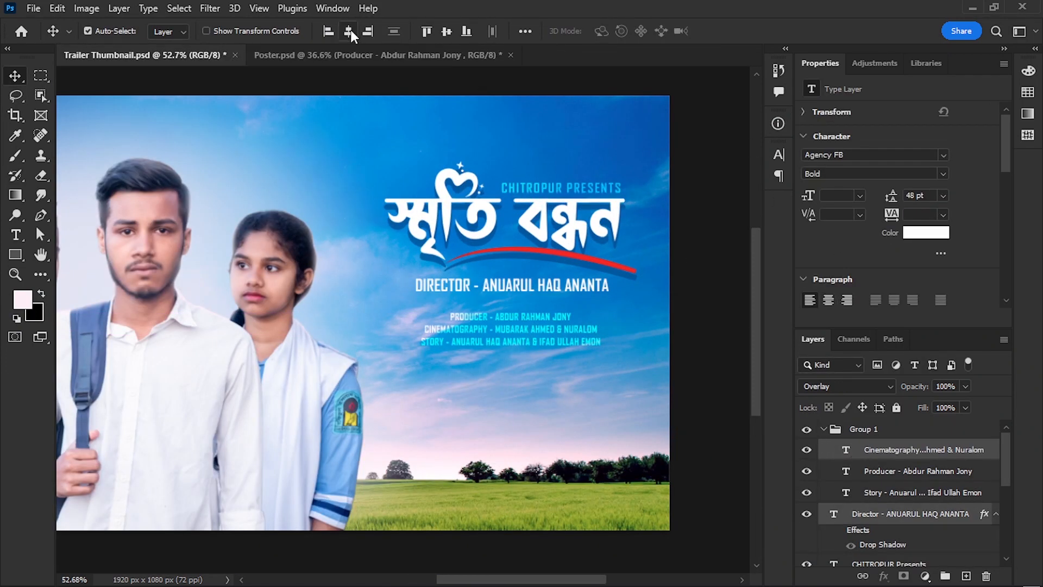
scroll(668, 295, "up", 1)
key("ctrl+t")
key("Return")
scroll(669, 294, "up", 1)
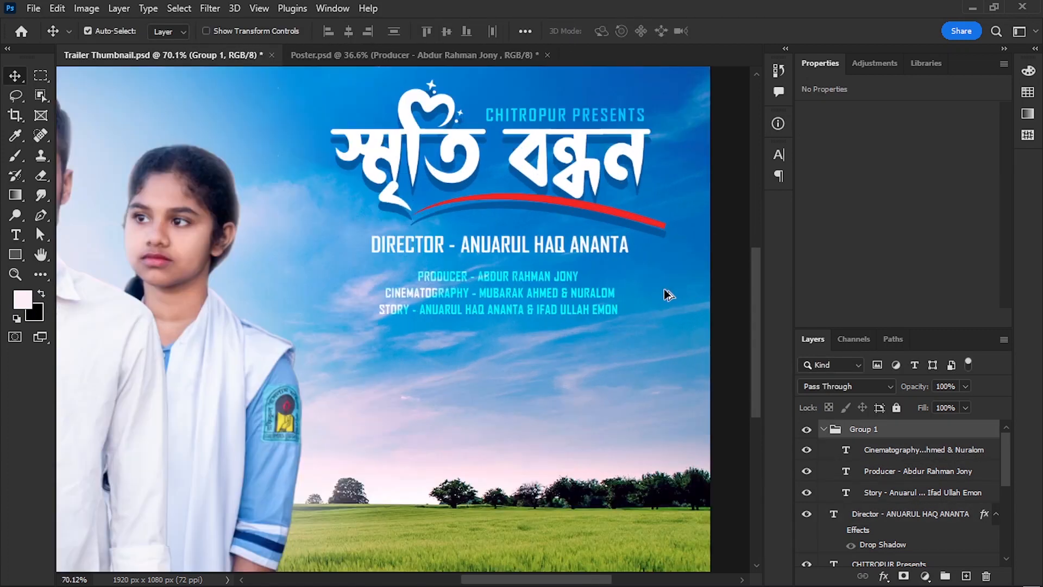
- Widen the tracking of the director credit to spread the line further beneath the title
scroll(668, 295, "up", 1)
left_click(911, 513)
left_click(943, 214)
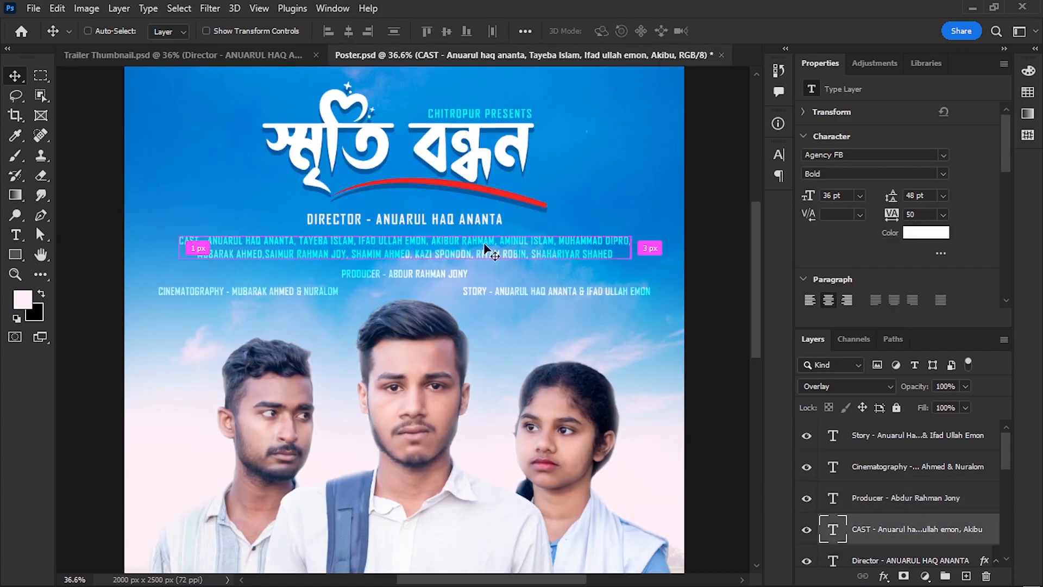
- Copy the cast credit from the poster and arrange it as a centred, multi-line CAST block beneath the crew credits
left_click_drag(510, 217, 471, 367)
scroll(332, 150, "up", 1)
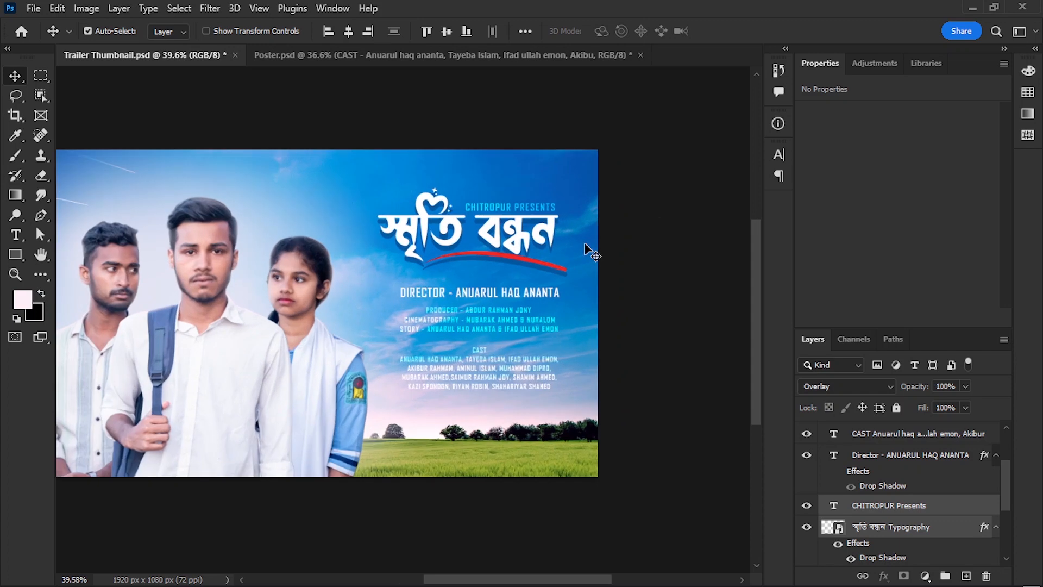
left_click(511, 311)
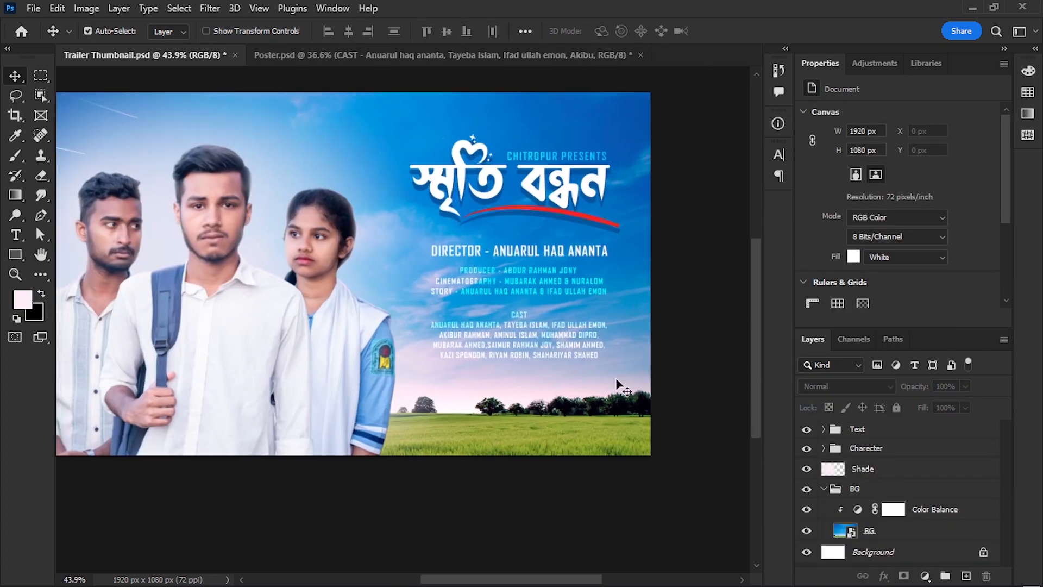
- Draw a rectangle about 895 x 204 px over the grass in the canvas's lower-right corner
scroll(465, 274, "up", 4)
left_click_drag(465, 276, 467, 262)
mouse_move(243, 318)
left_mouse_down()
mouse_move(618, 410)
mouse_move(606, 400)
left_mouse_up()
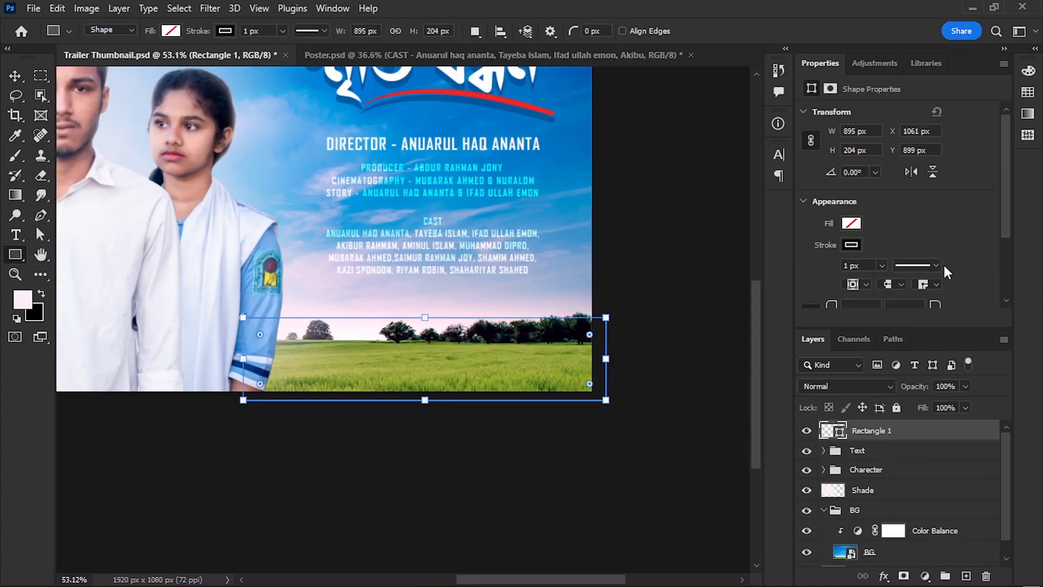
- Give the rectangle a pale pink fill with no stroke, and rename its layer Box
left_click(851, 224)
left_click(817, 304)
left_click(851, 244)
left_click(817, 275)
double_click(873, 432)
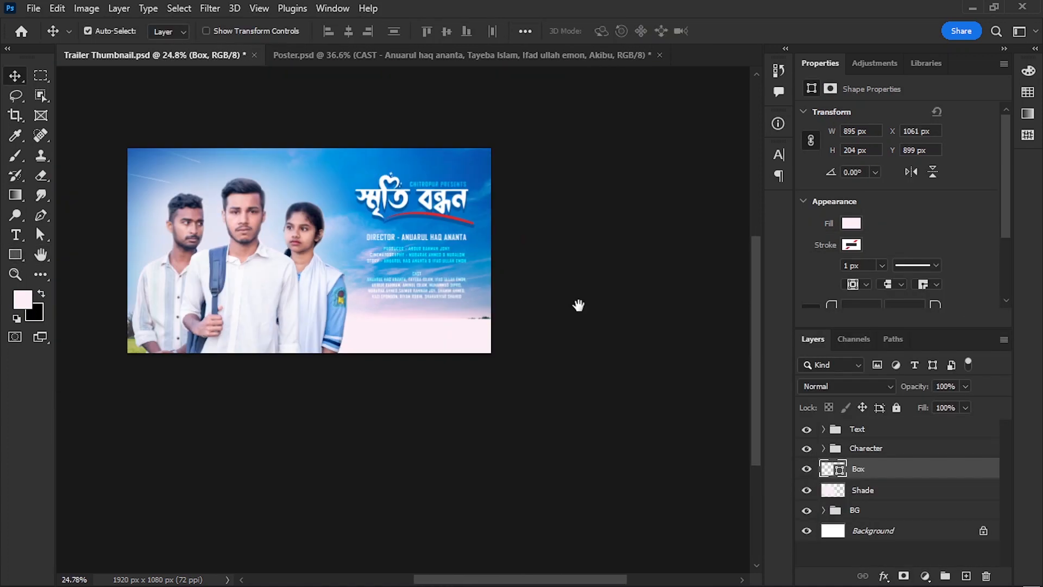
- Enlarge the title typography to 724 x 322 px
scroll(578, 303, "up", 4)
left_click(516, 226)
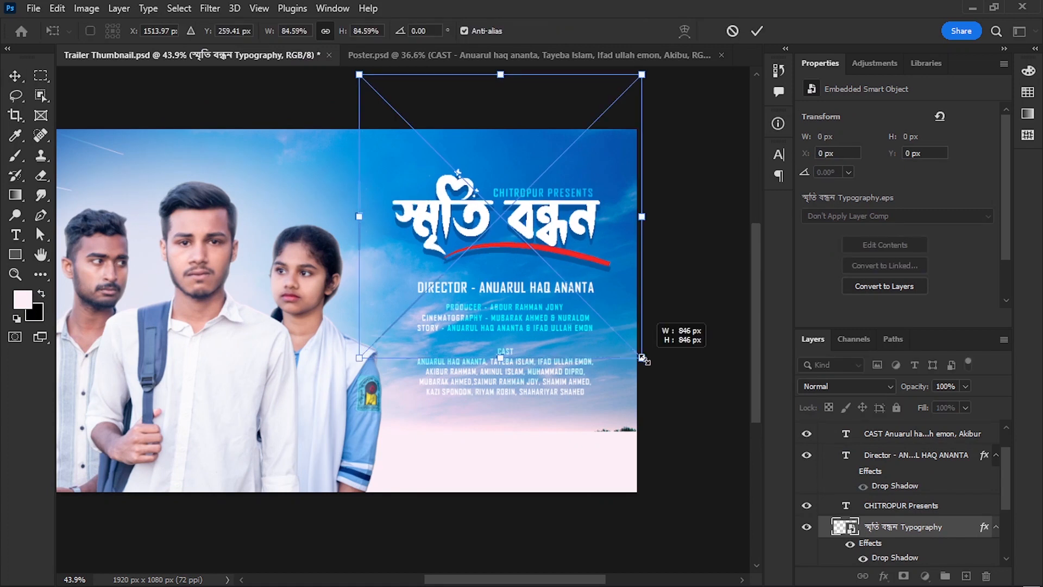
key("Return")
scroll(576, 231, "down", 2)
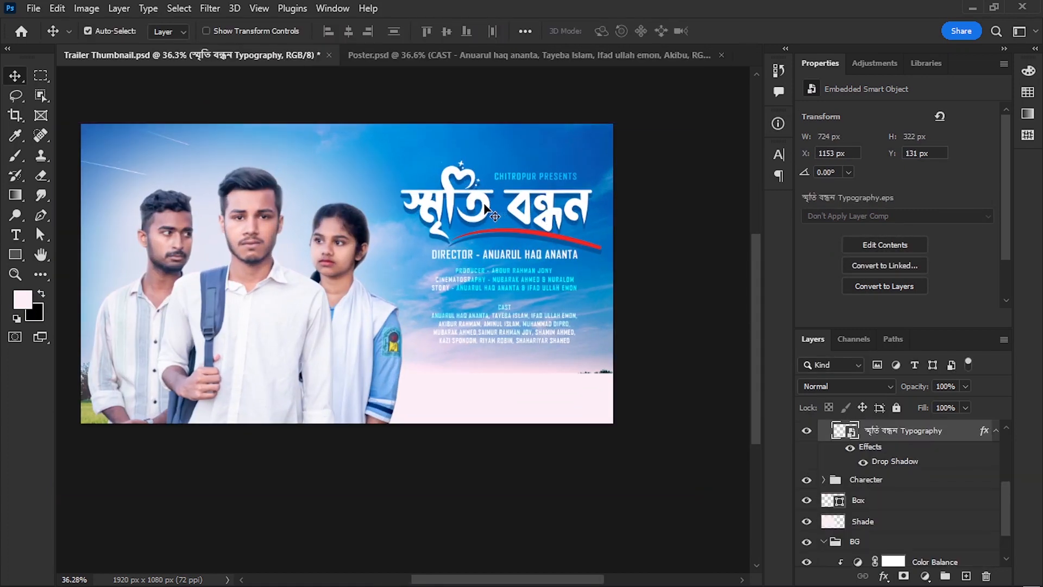
- Shift the CHITROPUR PRESENTS line right to line up with the right end of the enlarged title
left_click(525, 256)
left_click(532, 305, "ctrl")
scroll(530, 226, "up", 3)
left_click(553, 162, "ctrl")
scroll(550, 155, "down", 4)
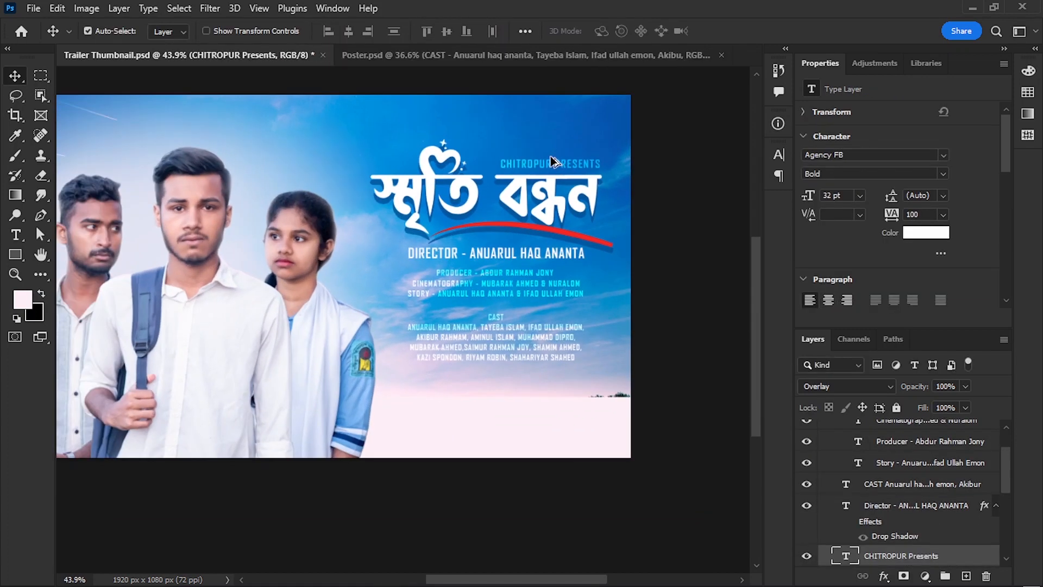
- Nudge the title typography and presenter line up together, away from the director credit
scroll(508, 156, "up", 2)
left_click(481, 159, "ctrl")
left_click(463, 148)
left_click(433, 178, "shift")
key("shift+Up")
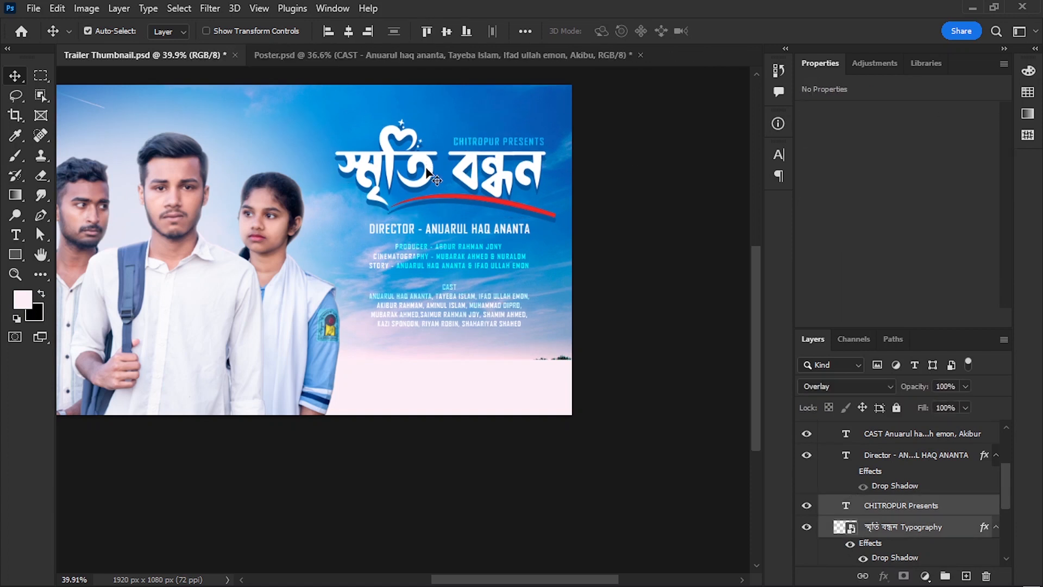
- Add an OFFICIAL TRAILER text line over the box and colour it black
scroll(517, 190, "down", 2)
left_click_drag(597, 194, 657, 213)
scroll(658, 261, "up", 1)
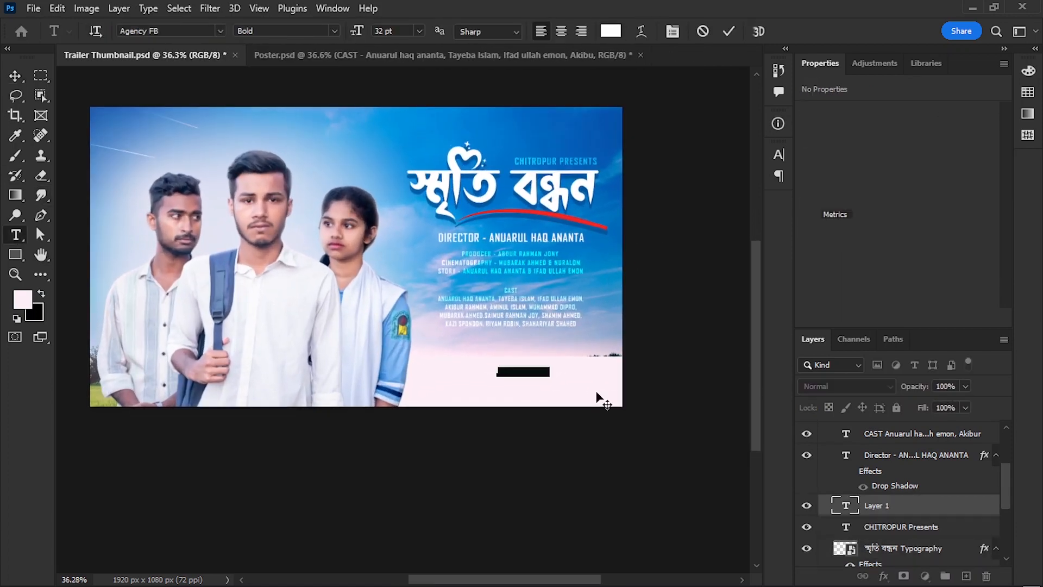
left_click(10, 78)
left_click(926, 232)
left_click(642, 321)
left_click(985, 125)
- Set the OFFICIAL TRAILER text in Poppins Black Italic at 60 pt
left_click(857, 156)
type("poppins")
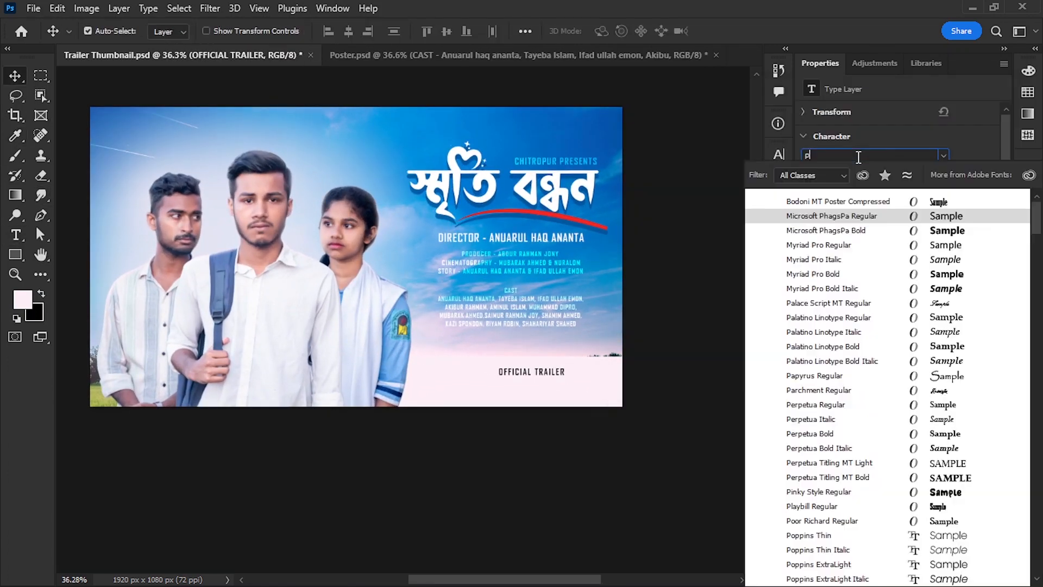
key("Return")
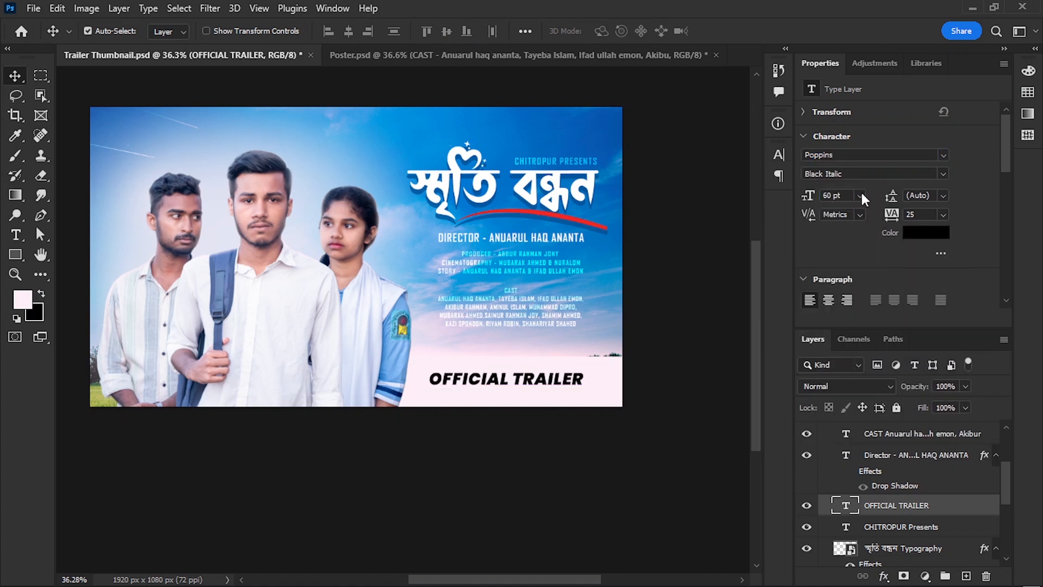
- Restyle the trailer banner with a red box and larger white text, lowering the box's upper edge to fit
left_click_drag(487, 385, 488, 385)
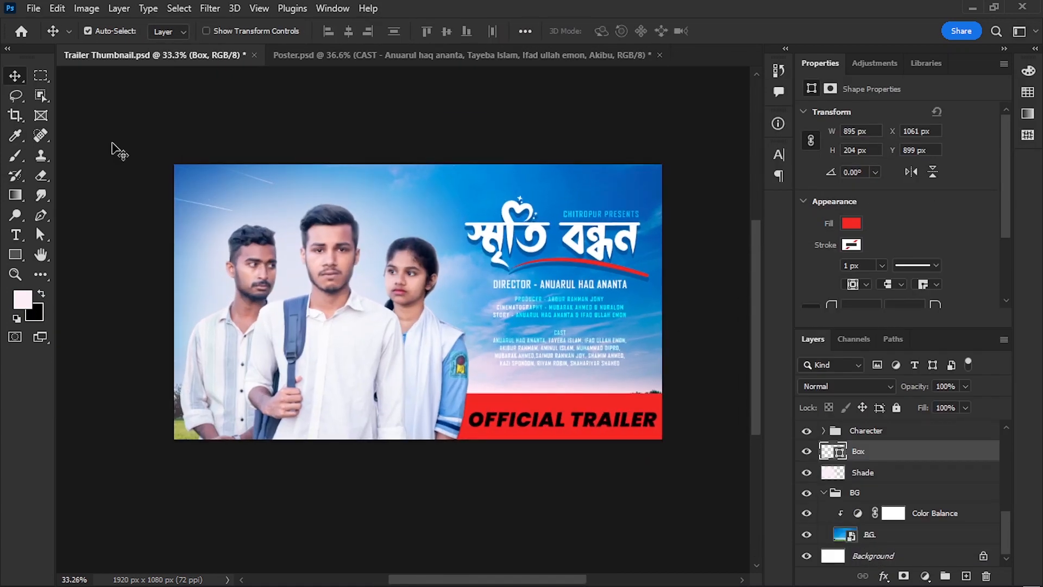
left_click(832, 195)
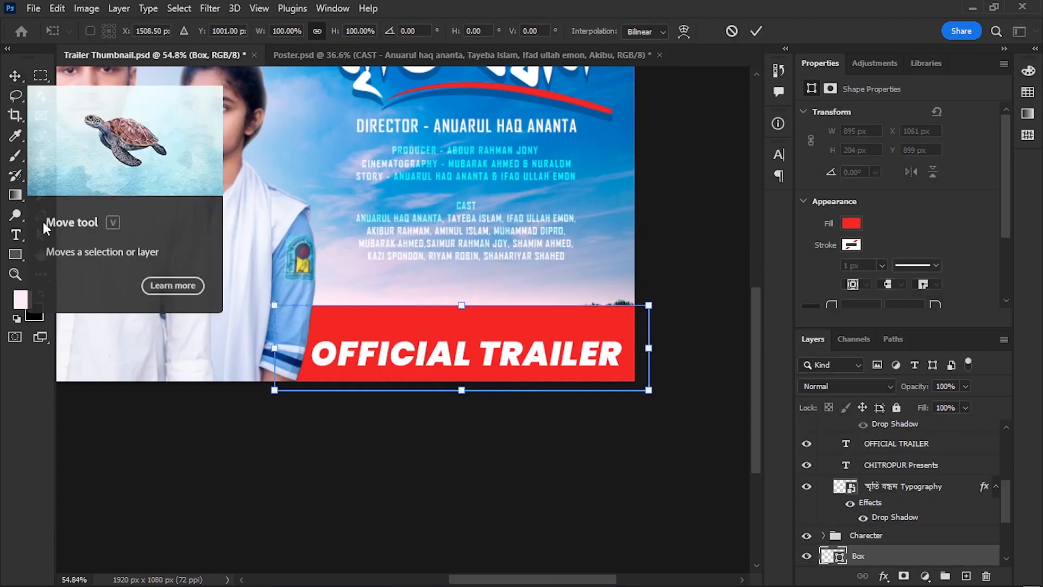
left_click(41, 234)
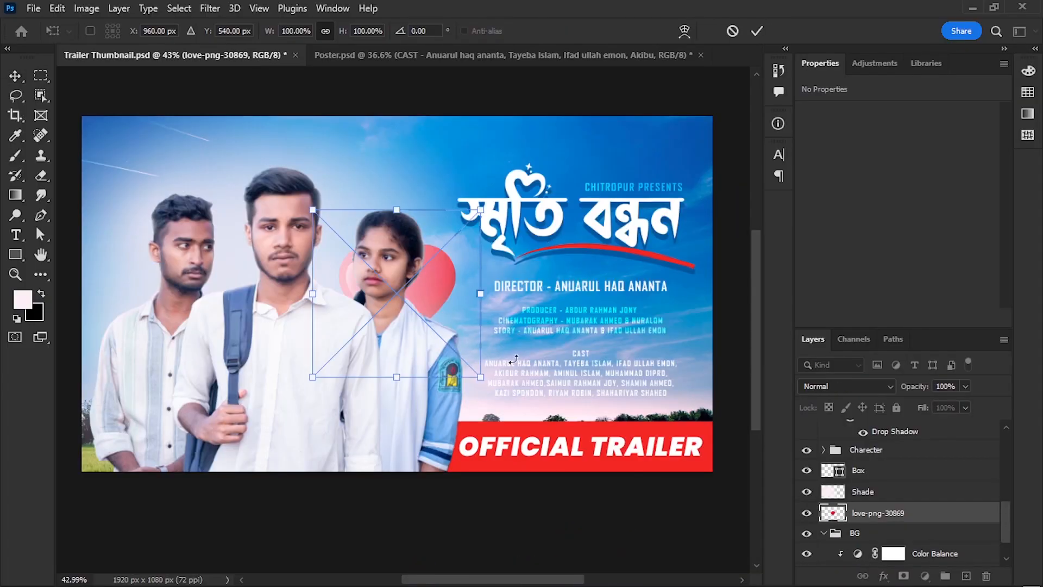
left_click_drag(419, 275, 172, 223)
key("ctrl+plus")
left_click_drag(223, 269, 301, 257)
left_click_drag(129, 254, 127, 263)
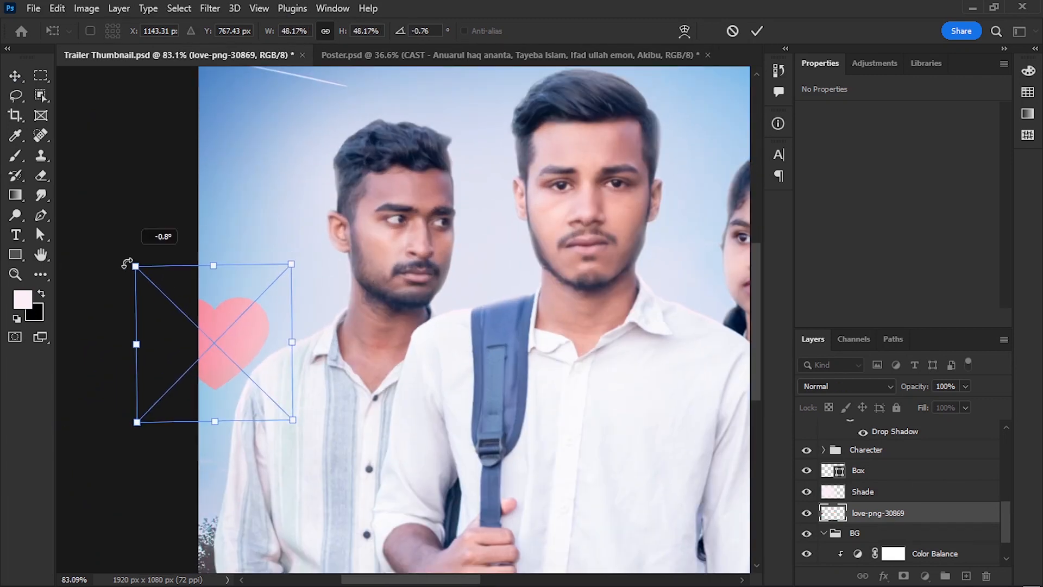
key("ctrl+minus")
key("ctrl+minus")
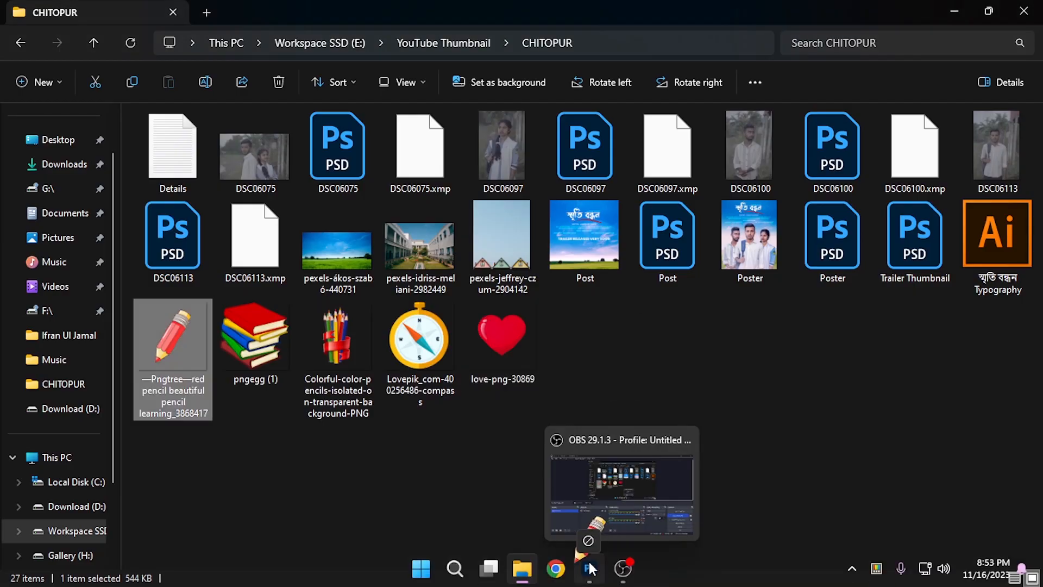
- Place the red pencil image below the Shade layer, scaled to 26.98%, in the sky's upper-right corner
left_click_drag(591, 569, 405, 326)
mouse_move(470, 321)
left_mouse_down()
mouse_move(475, 250)
mouse_move(665, 212)
left_mouse_up()
mouse_move(665, 222)
left_mouse_down()
mouse_move(524, 288)
mouse_move(542, 291)
left_mouse_up()
scroll(542, 290, "up", 4)
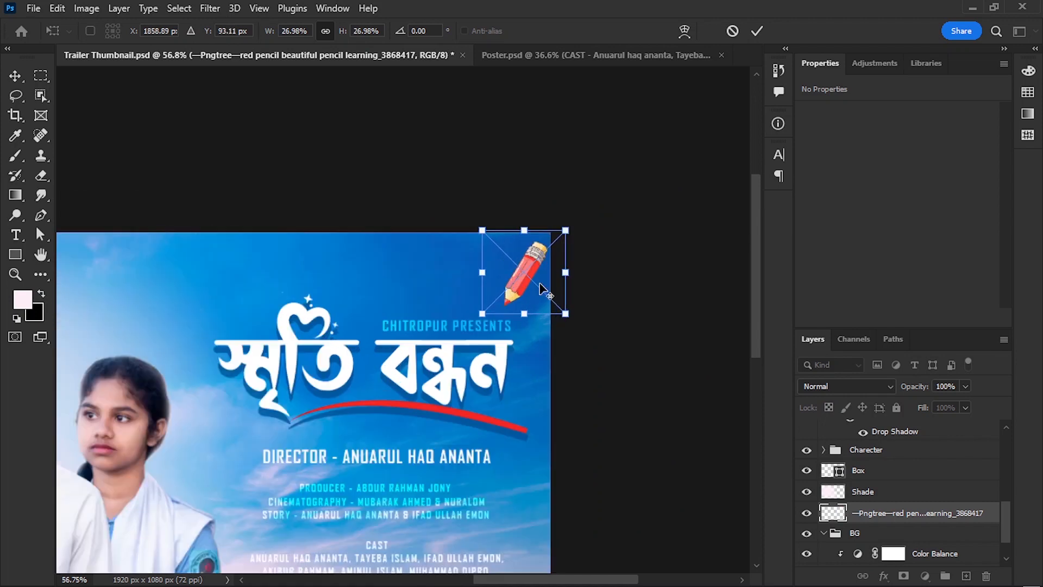
scroll(550, 298, "down", 7)
mouse_move(615, 241)
left_mouse_down()
mouse_move(535, 254)
mouse_move(695, 164)
left_mouse_up()
scroll(695, 164, "up", 2)
key("Return")
- Rename the pencil image's layer Pencil and apply a Gaussian Blur to it
double_click(898, 513)
type("Pencil")
key("Return")
left_click(211, 10)
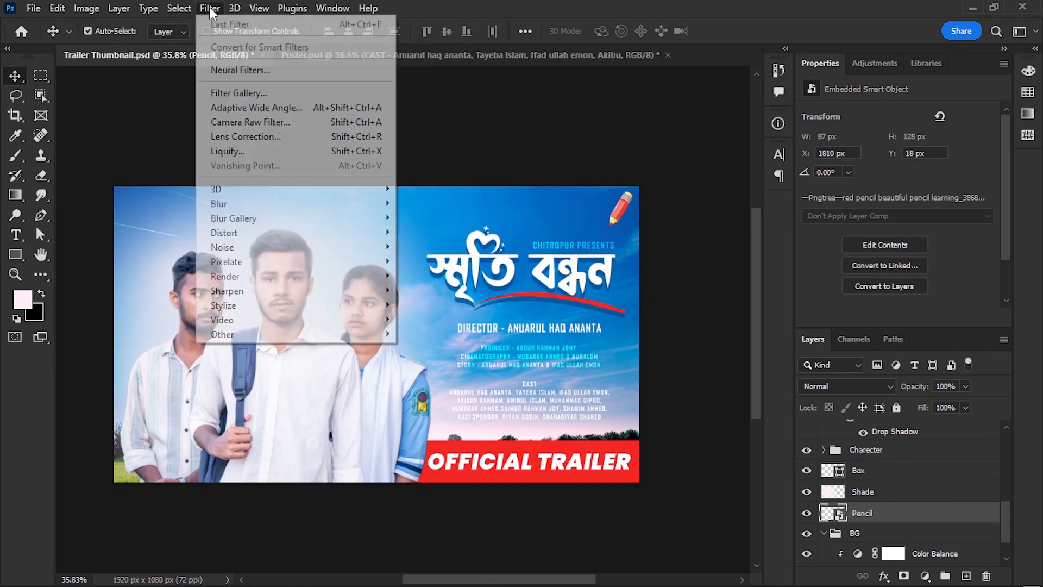
left_click(429, 262)
left_click(924, 173)
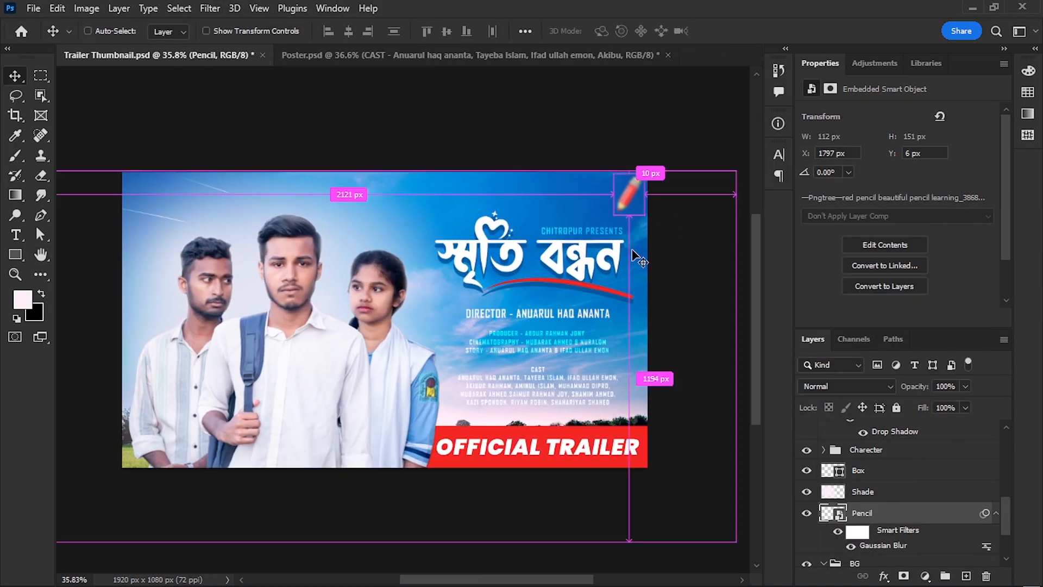
- Scale the pencil to 35.13% and rotate it to -12.92° so it overlaps the canvas's right edge
key("ctrl+t")
left_click_drag(631, 206, 645, 196)
scroll(645, 203, "up", 4)
mouse_move(685, 228)
left_mouse_down()
mouse_move(690, 220)
mouse_move(570, 247)
left_mouse_up()
left_click_drag(579, 231, 592, 239)
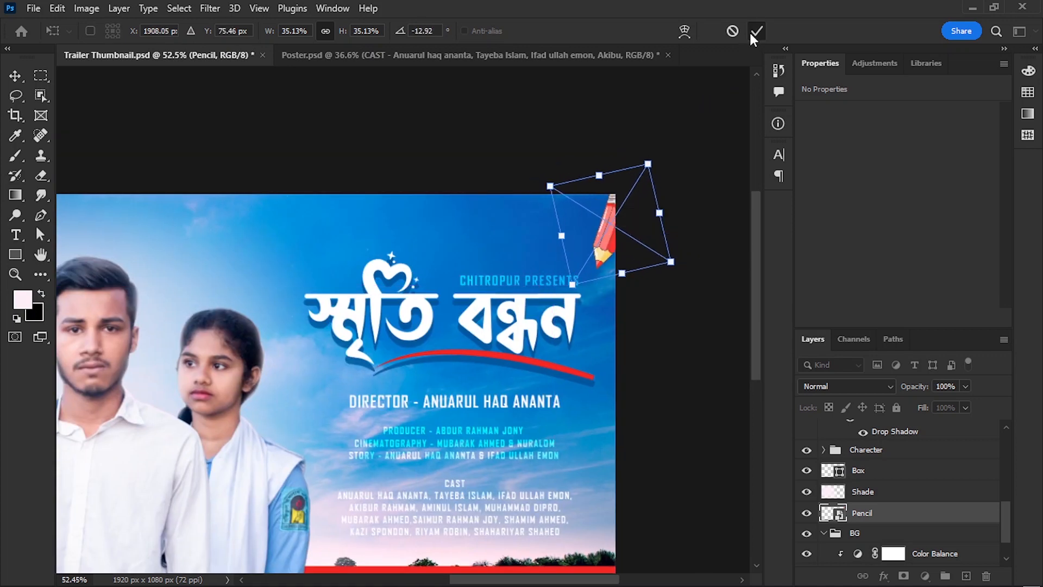
left_click(752, 36)
scroll(613, 176, "down", 4)
- Rotate the pencil to -21.40° and tuck it partly beyond the right edge at X 1867 px, Y -27 px
mouse_move(608, 202)
left_mouse_down()
mouse_move(622, 307)
mouse_move(617, 207)
left_mouse_up()
left_click(668, 228)
scroll(652, 239, "down", 3)
left_click_drag(657, 252, 666, 262)
mouse_move(643, 199)
left_mouse_down()
mouse_move(197, 189)
mouse_move(662, 186)
left_mouse_up()
left_click_drag(692, 244, 670, 210)
scroll(671, 210, "up", 8)
key("ctrl+t")
left_click_drag(624, 163, 611, 158)
key("Return")
left_click_drag(575, 249, 573, 246)
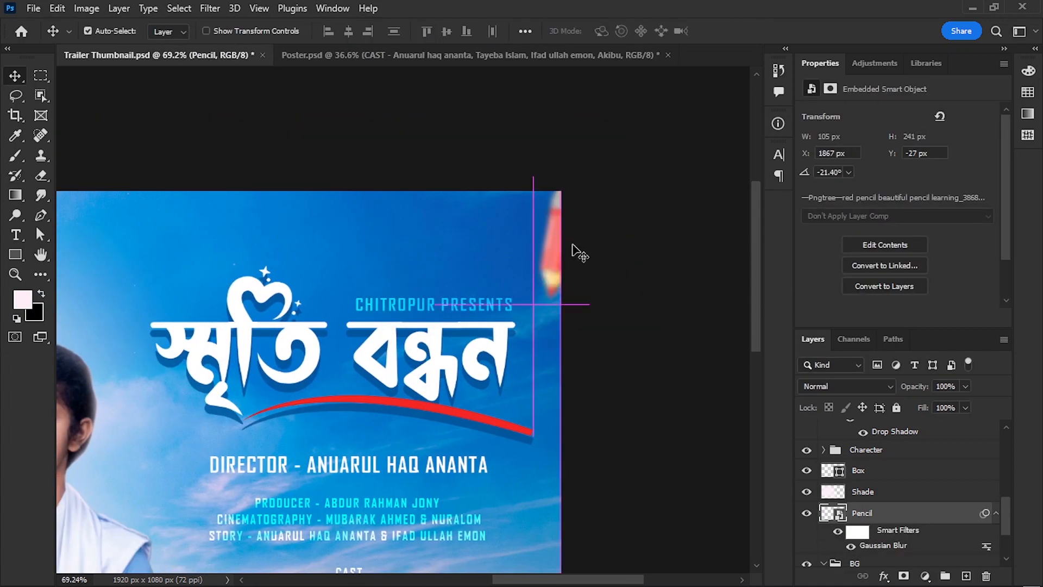
- Resize the pencil to 118 x 183 px at -5.52° and place it inside the upper-right corner
scroll(604, 228, "down", 6)
key("ctrl+t")
left_click(548, 242)
left_click_drag(603, 146, 622, 153)
mouse_move(599, 266)
left_mouse_down()
mouse_move(589, 249)
mouse_move(674, 178)
left_mouse_up()
key("Return")
scroll(573, 234, "down", 2)
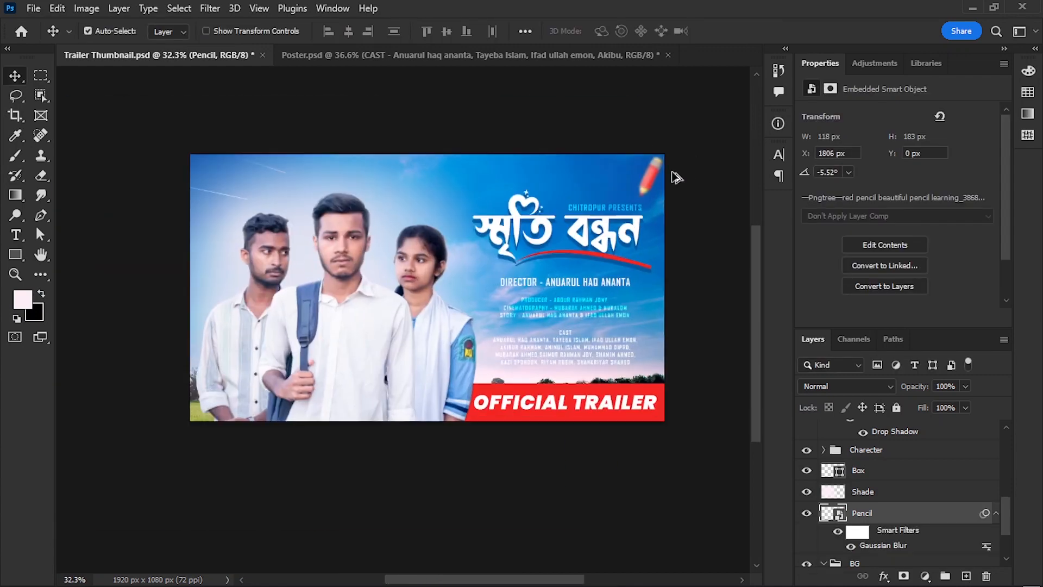
- Readjust the pencil's tilt and move it left into the sky above the title
scroll(674, 177, "up", 6)
key("ctrl+t")
left_click(534, 243)
left_click_drag(598, 218, 590, 209)
key("Return")
scroll(625, 179, "down", 5)
- Place the pngegg (1) book stack image and scale it to 20.66% in the upper-right corner
left_click(525, 568)
left_click_drag(253, 343, 540, 274)
scroll(474, 293, "up", 1)
left_click_drag(467, 414, 406, 355)
left_click_drag(376, 323, 587, 245)
scroll(587, 244, "up", 3)
left_click_drag(647, 144, 606, 202)
scroll(558, 261, "up", 3)
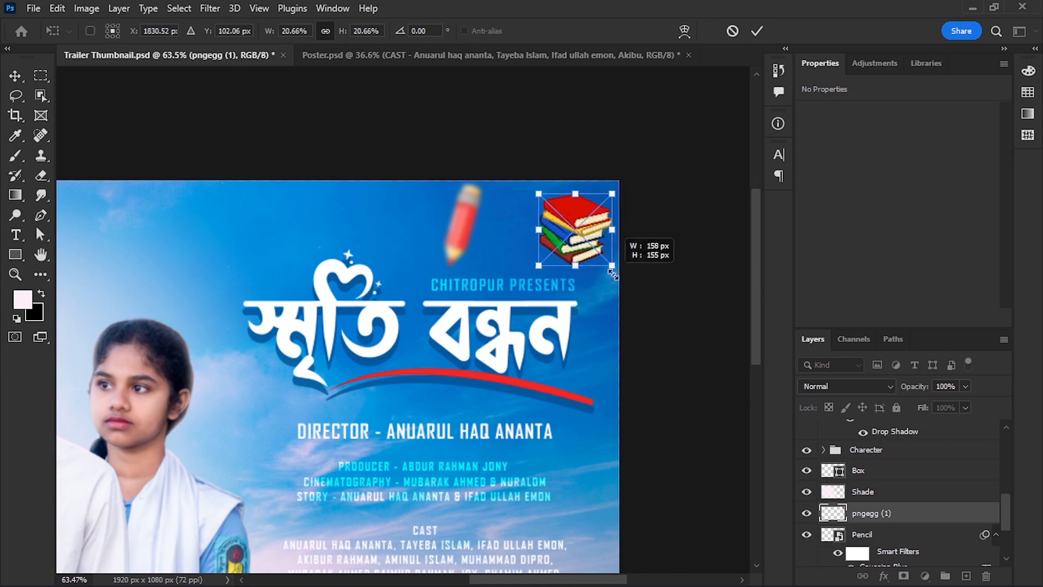
left_click_drag(622, 253, 590, 252)
- Move the book stack partly beyond the right edge beside the credits, at X 1893.48 px, Y 668.17 px
scroll(589, 252, "down", 5)
left_click_drag(696, 275, 527, 237)
left_click_drag(509, 167, 497, 356)
scroll(496, 357, "up", 4)
left_click_drag(495, 357, 545, 326)
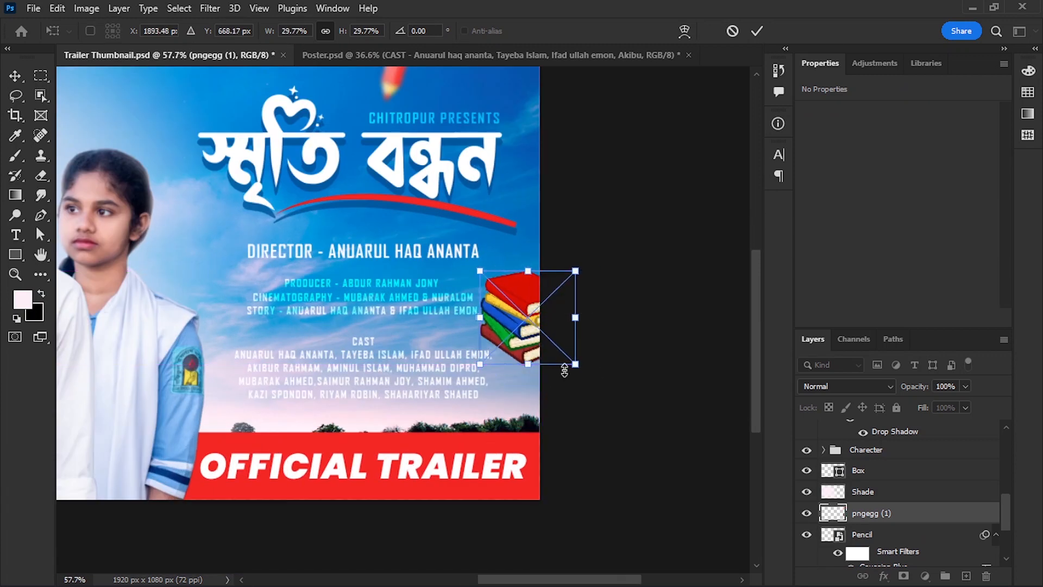
- Scale the book stack down at the right edge, leaving about half of it inside the canvas
left_click(215, 9)
left_click(426, 261)
scroll(567, 285, "up", 2)
left_click_drag(567, 286, 563, 335)
key("ctrl+t")
left_click(534, 242)
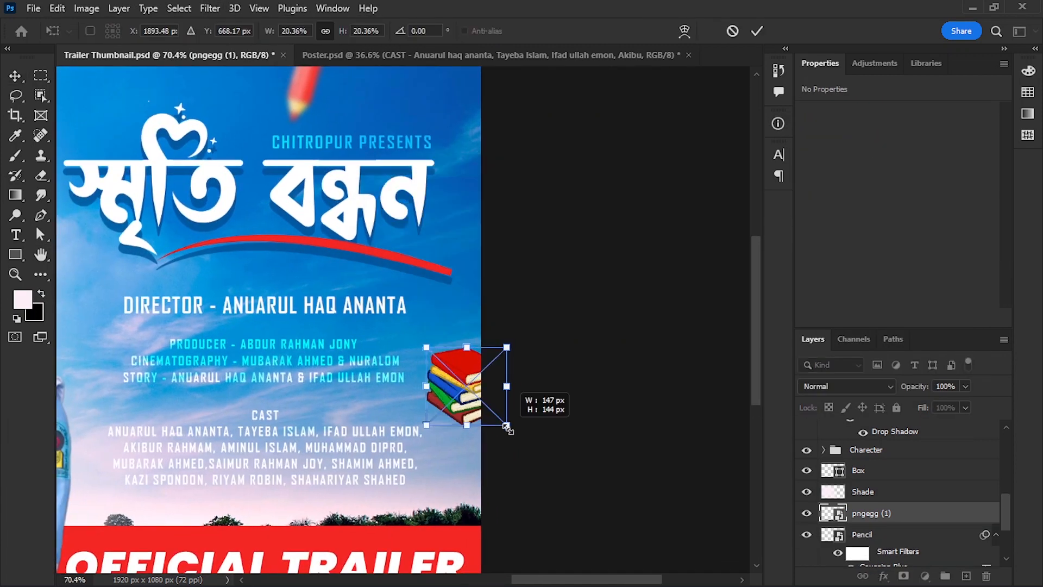
left_click_drag(510, 428, 494, 411)
key("Return")
- Apply a Gaussian Blur to the book stack
scroll(641, 268, "down", 2)
left_click(475, 172)
key("ctrl+t")
mouse_move(475, 172)
left_mouse_down()
mouse_move(384, 233)
mouse_move(496, 235)
left_mouse_up()
key("Return")
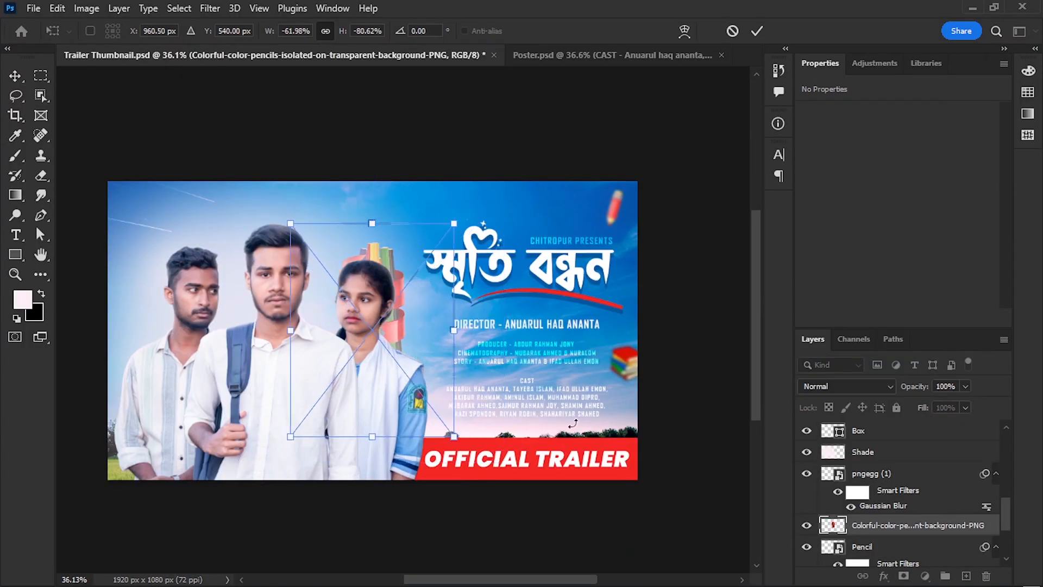
- Shrink the placed colour pencils image, set it just above the banner near the right edge and apply a 5.0 px Gaussian Blur
left_click_drag(521, 379, 485, 343)
left_click_drag(467, 326, 466, 457)
scroll(535, 424, "up", 7)
mouse_move(535, 424)
left_mouse_down()
mouse_move(529, 389)
mouse_move(466, 373)
left_mouse_up()
left_click_drag(313, 383, 631, 393)
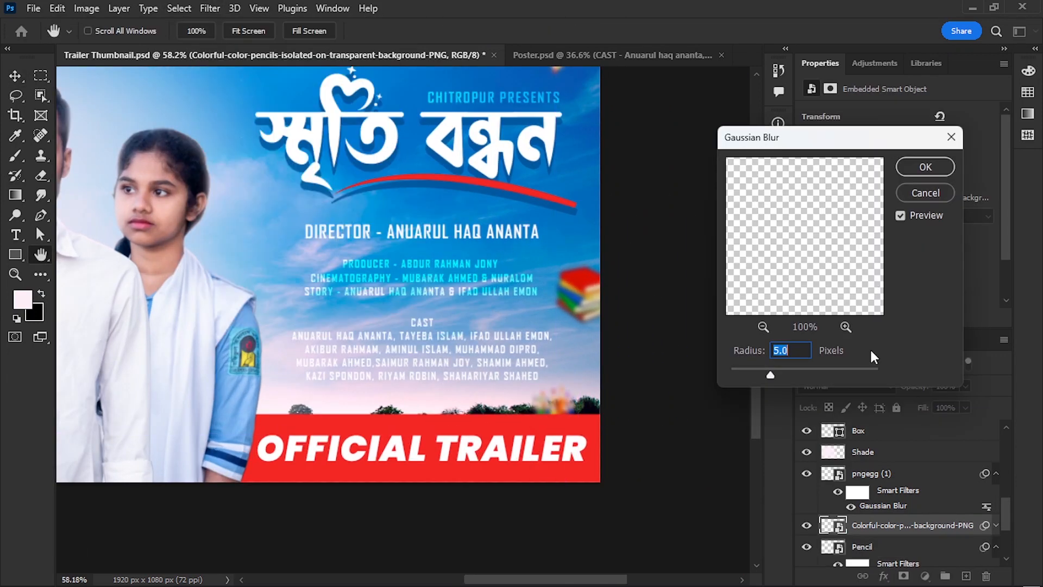
key("Return")
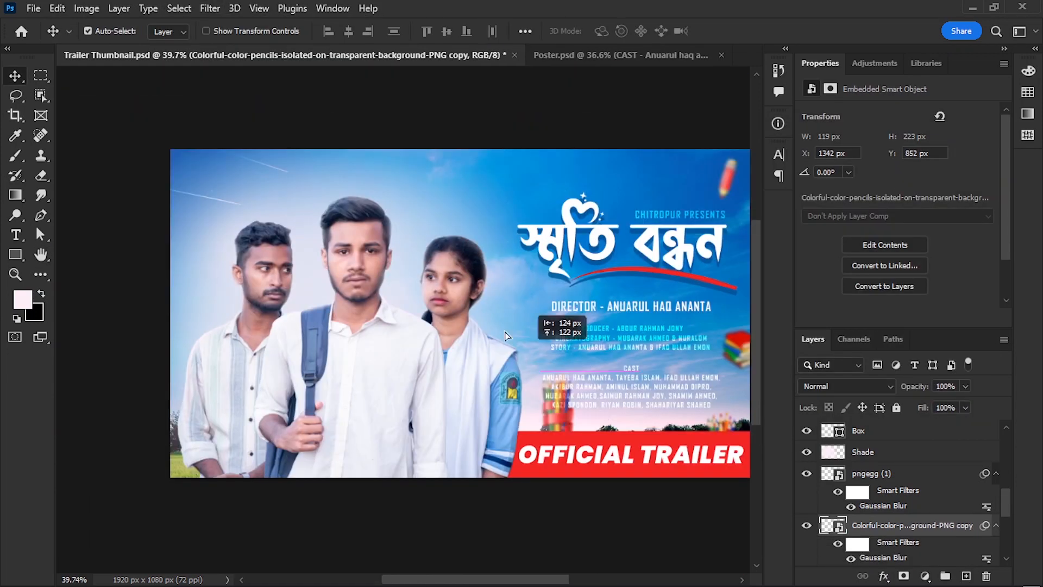
- Copy the blurred colour pencils to the upper-right corner and rearrange the red pencil and book stack along the right and top edges
left_click_drag(143, 441, 92, 188)
left_click_drag(405, 210, 290, 276)
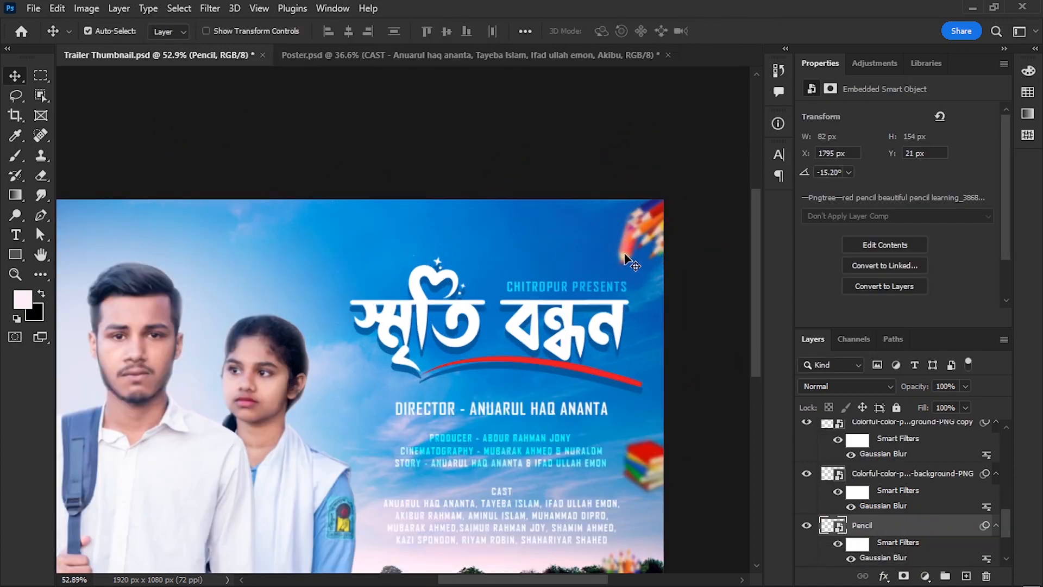
scroll(646, 240, "down", 3)
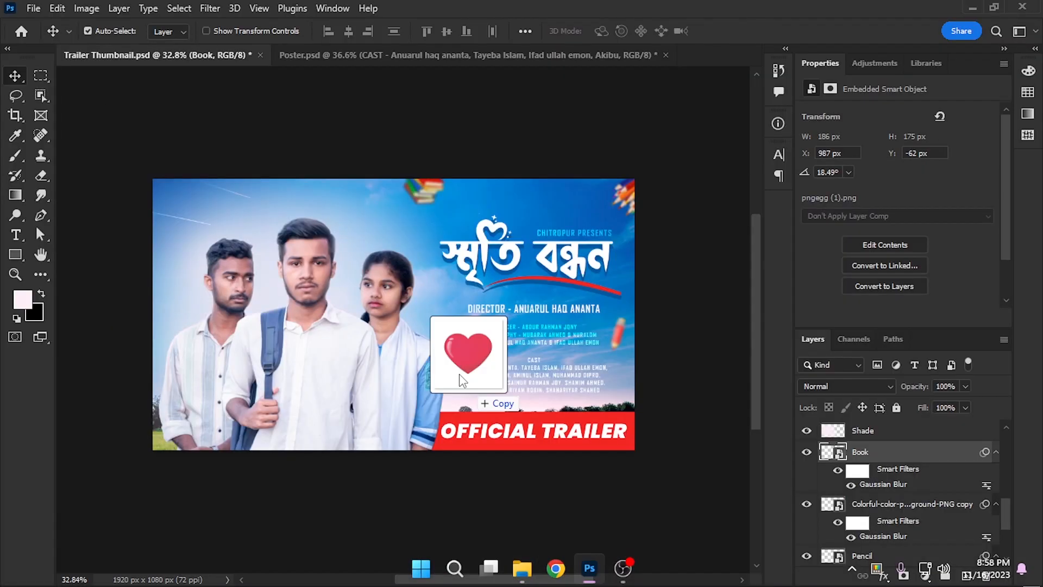
- Place the love-png-30869 heart image, scale it to 165 x 150 px at 18.91° and tuck it beyond the left edge
left_click_drag(462, 380, 462, 380)
left_click_drag(503, 266, 480, 271)
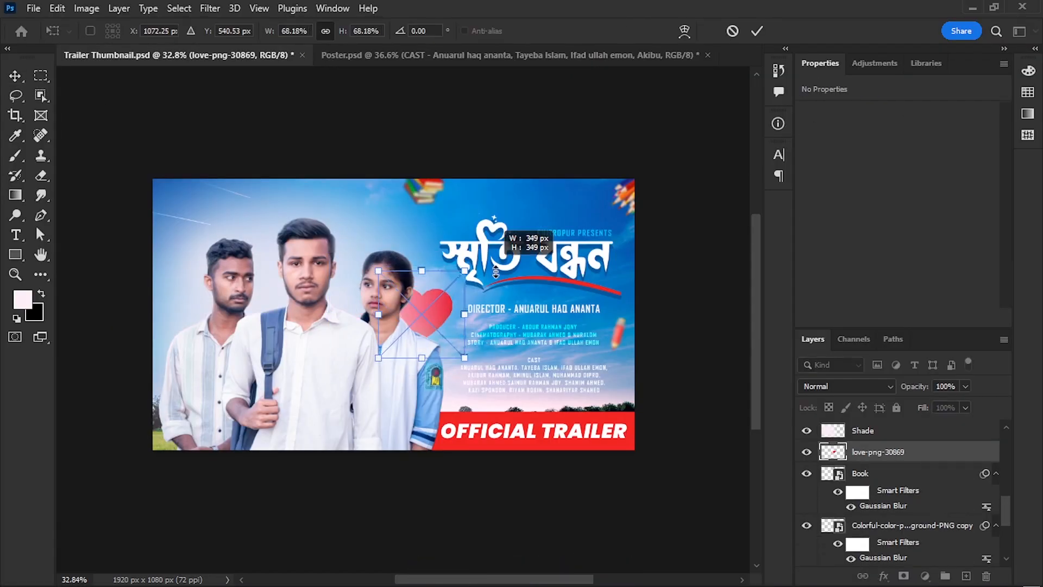
scroll(427, 320, "up", 4)
left_click_drag(554, 283, 187, 253)
scroll(220, 307, "down", 4)
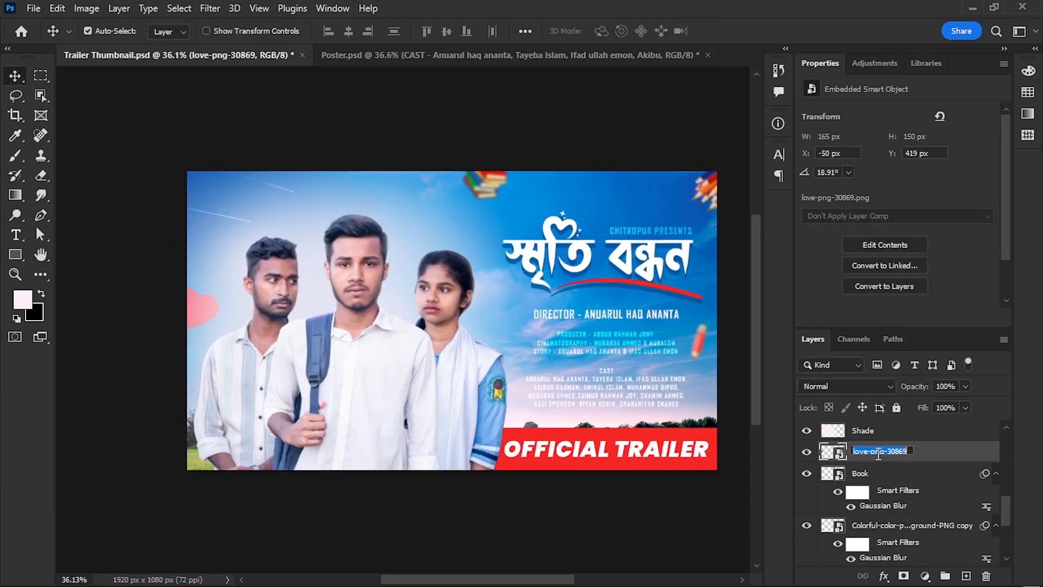
- Rename the heart's layer Love and apply a Gaussian Blur to it
left_click(210, 9)
left_click(446, 257)
key("Return")
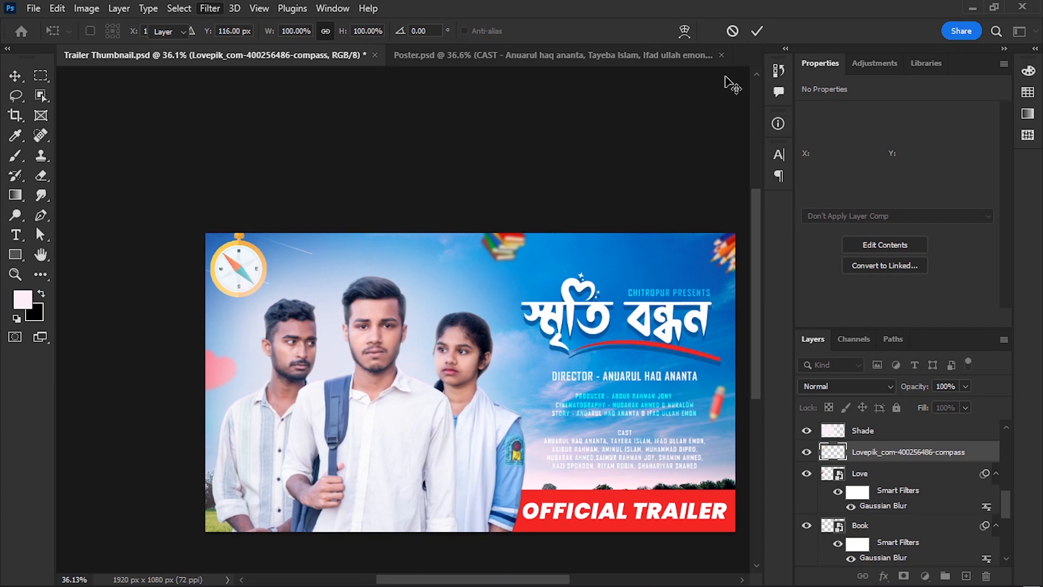
- Place the compass image in the upper-left corner, rename its layer Compas and apply a Gaussian Blur
key("Return")
double_click(909, 451)
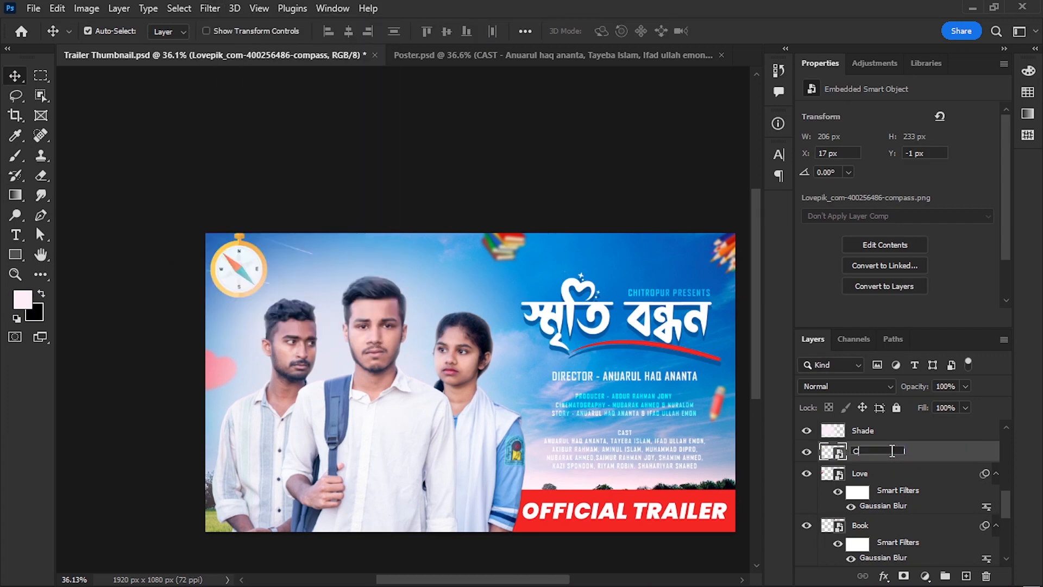
type("Compas")
left_click(210, 8)
left_click(446, 257)
- Resize the compass to 132 x 146 px, rotate it 14.00° and position it at X 39 px, Y 22 px
key("ctrl+t")
left_click(533, 240)
left_click_drag(282, 217, 308, 224)
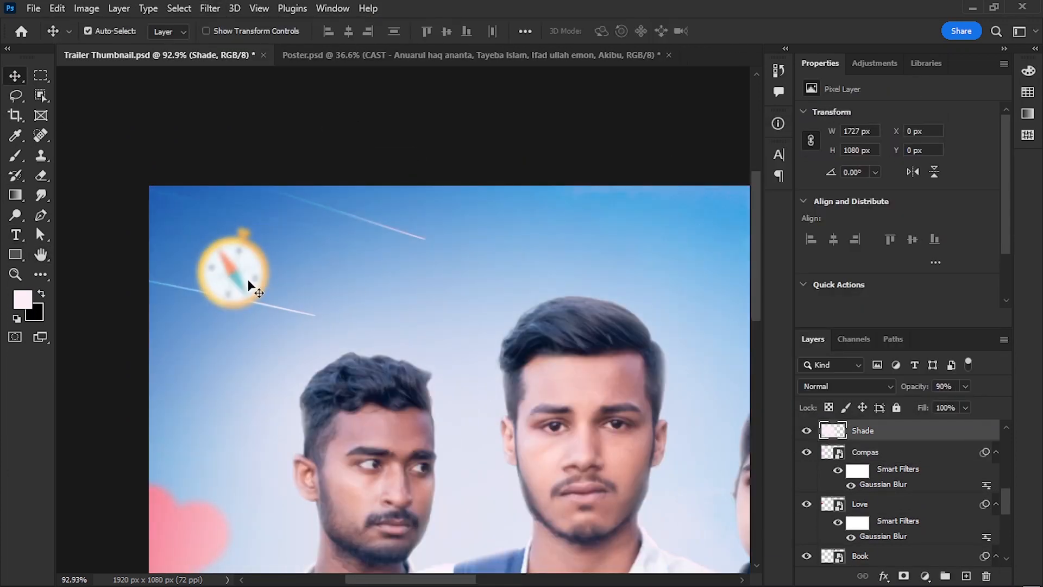
left_click(250, 285)
key("ctrl+t")
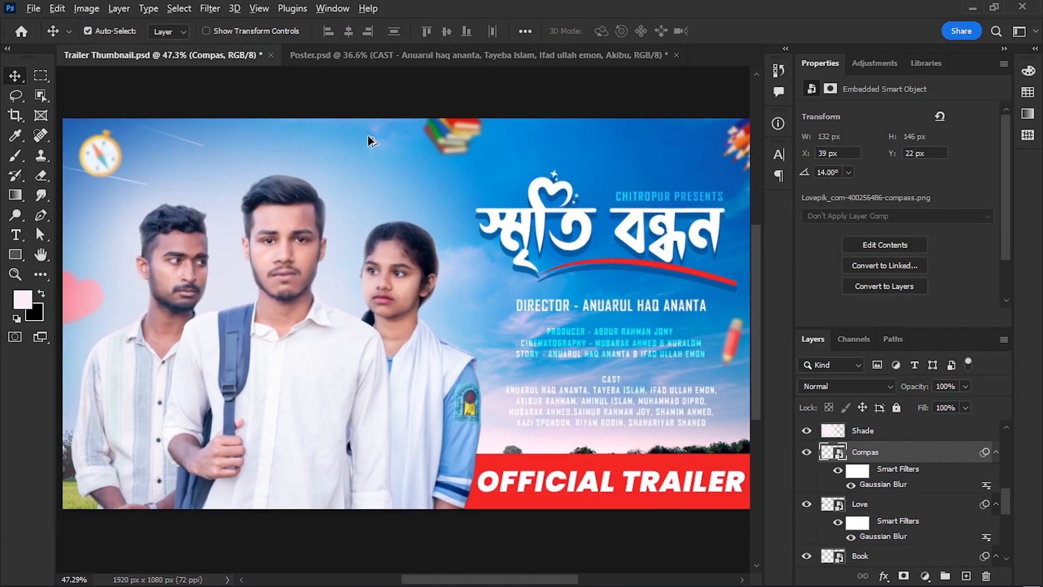
- Hide the Text group and stamp all visible layers onto a new layer above the Charecter group
key("ctrl")
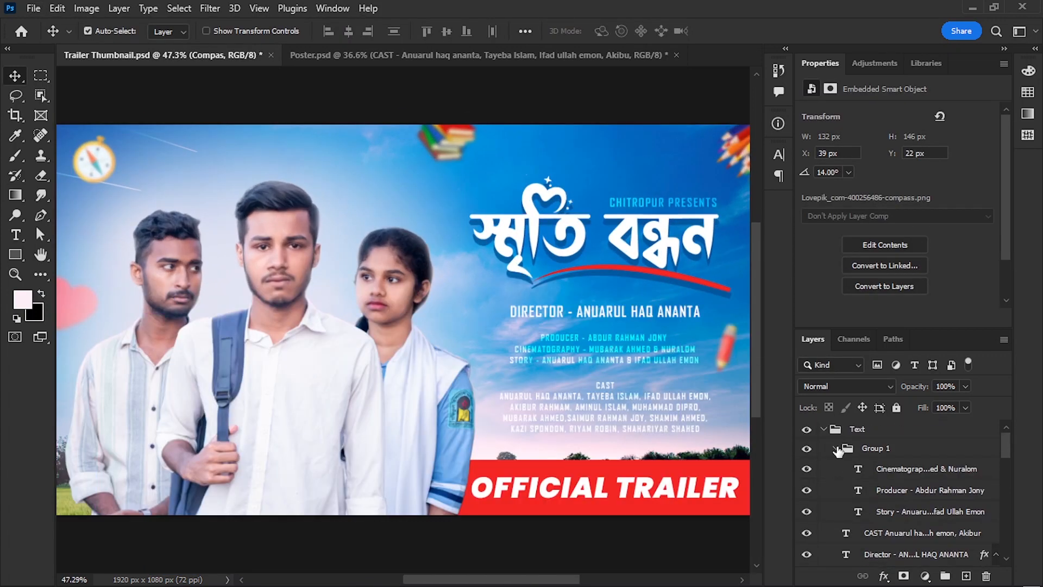
left_click(807, 429)
key("ctrl+shift+alt+e")
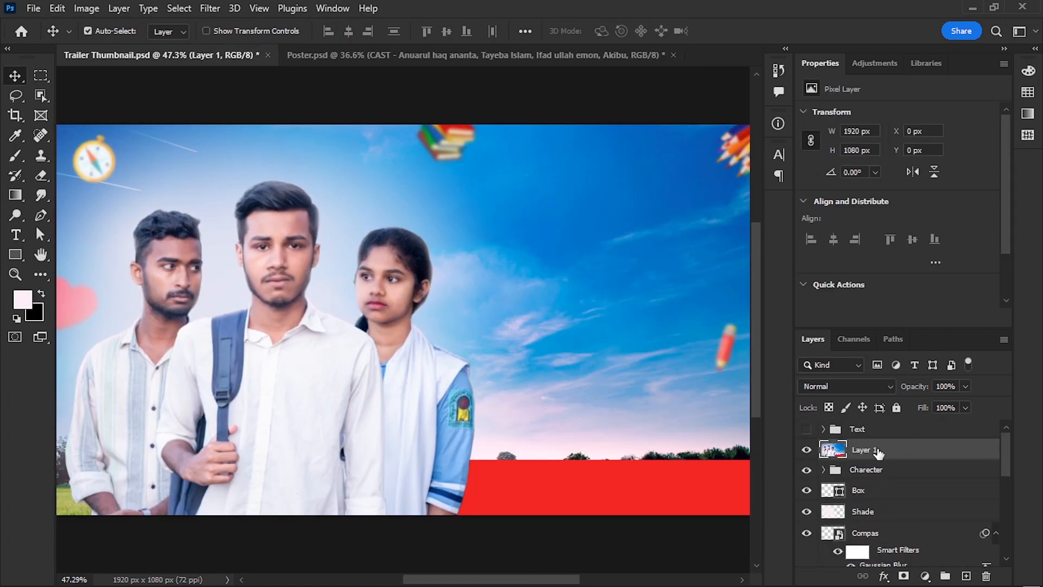
- Adjust the merged layer in Camera Raw: Tint +6, Exposure -0.15, Contrast +3, Highlights -43, Whites -22, Blacks -15, Texture +21
key("ctrl+shift+a")
left_click(829, 237)
left_click(832, 267)
scroll(861, 380, "down", 3)
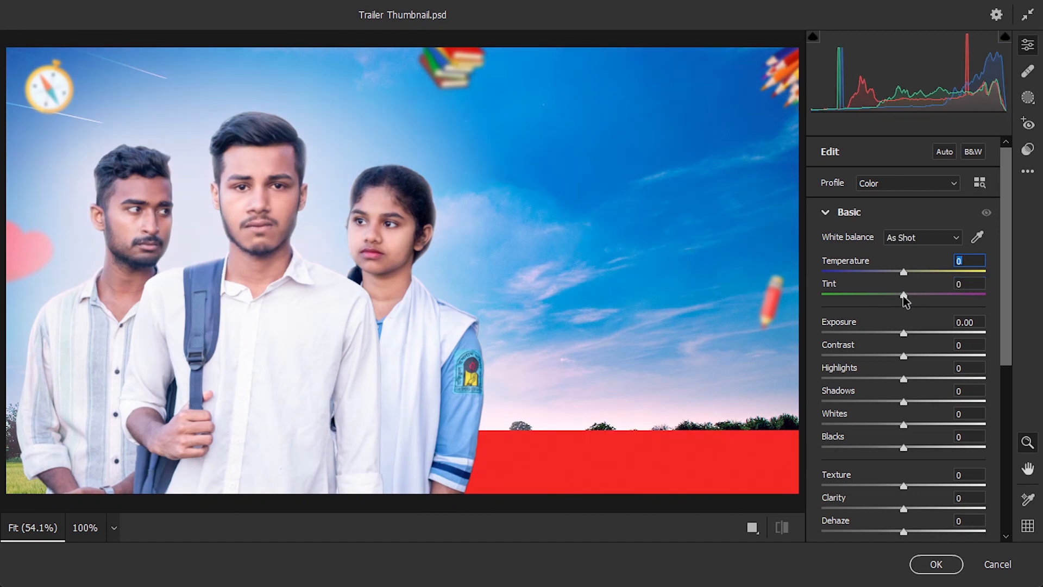
left_click_drag(903, 295, 907, 295)
left_click_drag(903, 332, 906, 402)
left_click(904, 402)
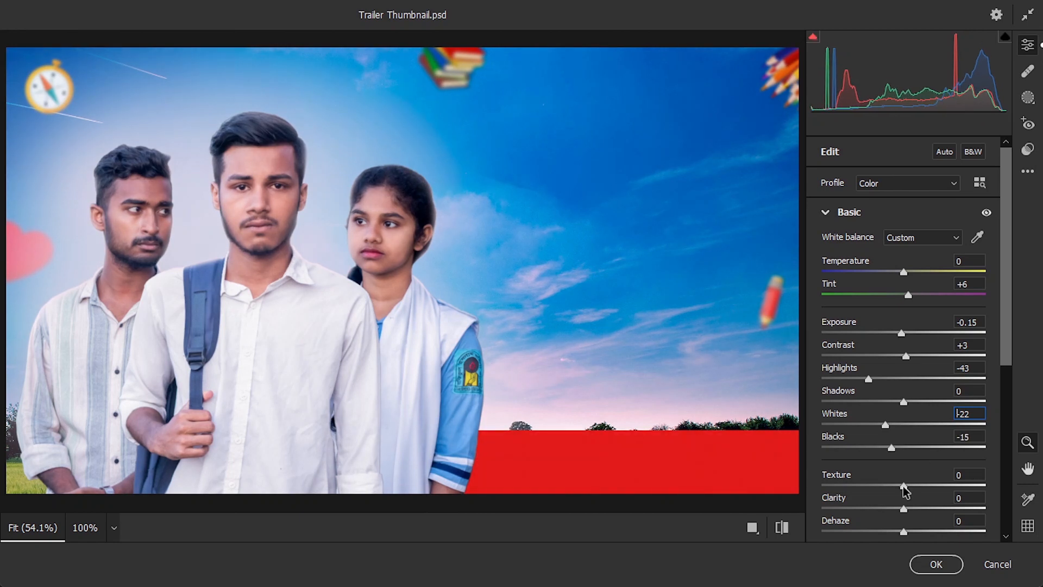
left_click_drag(904, 485, 958, 485)
key("ctrl+plus")
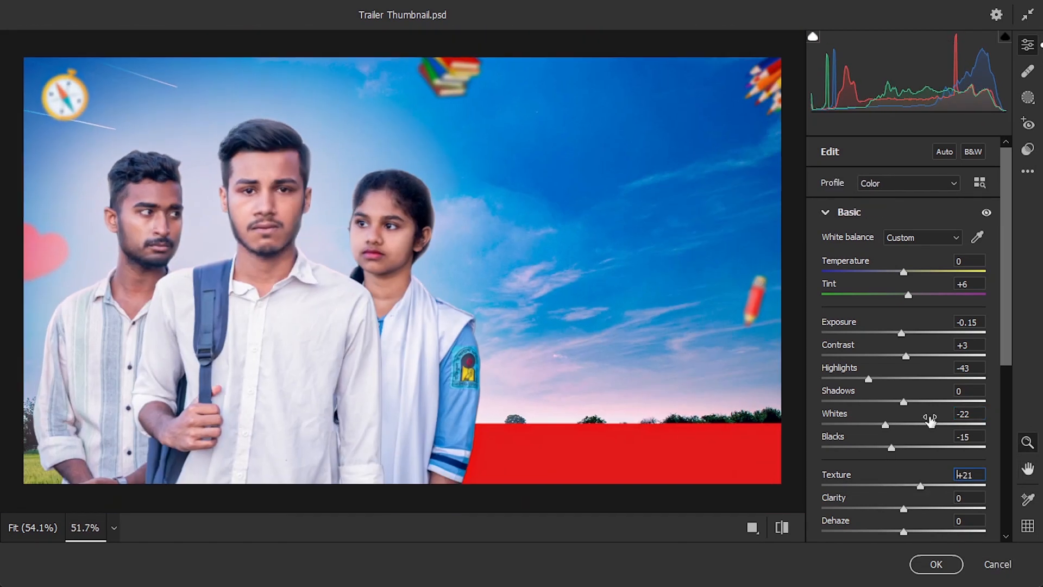
- Adjust the saturation of the oranges and reds in Camera Raw's Color Mixer
left_click(849, 212)
left_click(851, 273)
left_click(851, 273)
left_click(864, 303)
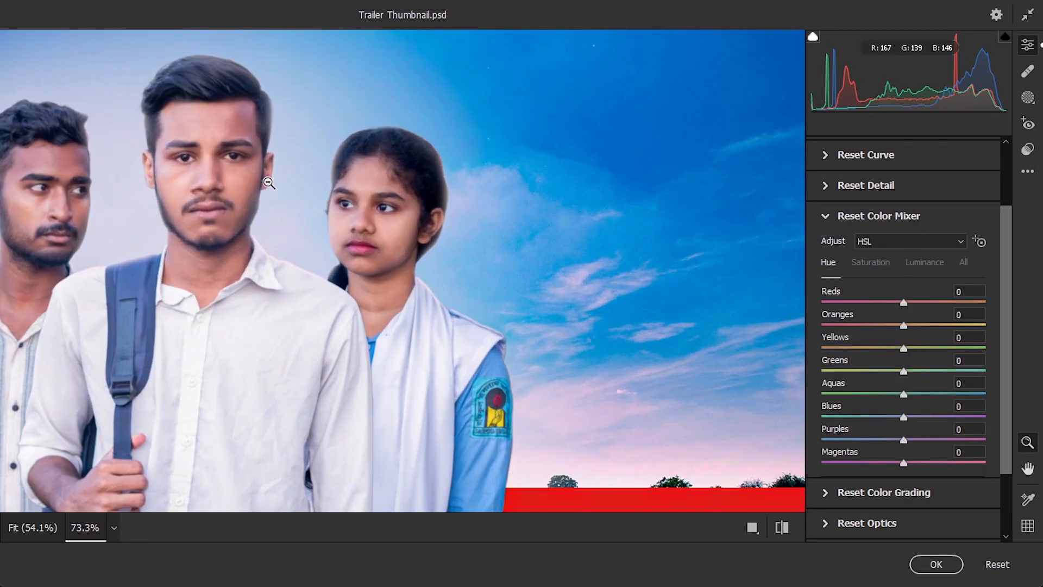
left_click(883, 262)
left_click_drag(904, 326, 868, 326)
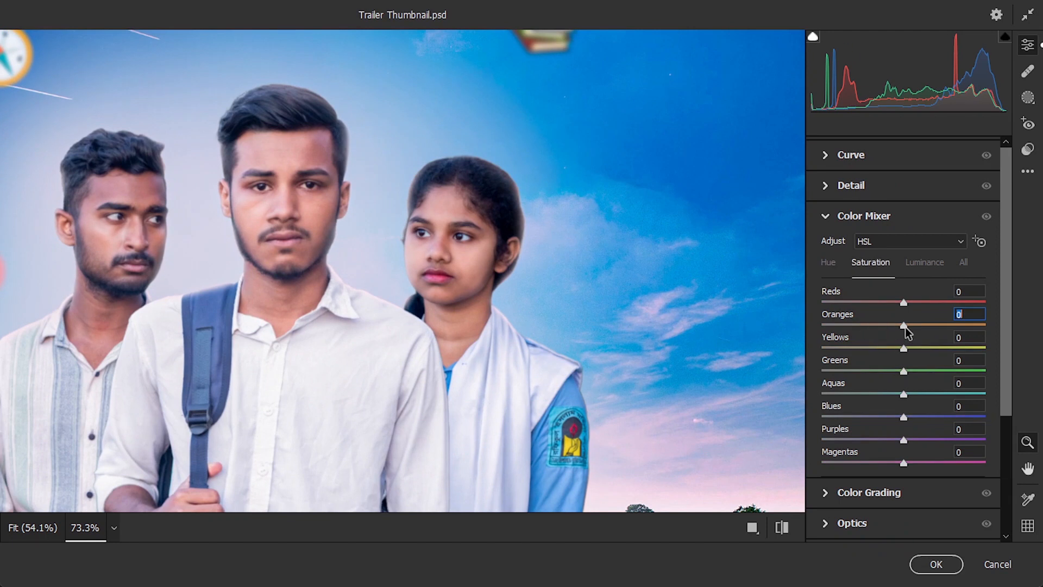
left_click_drag(904, 303, 868, 307)
double_click(867, 303)
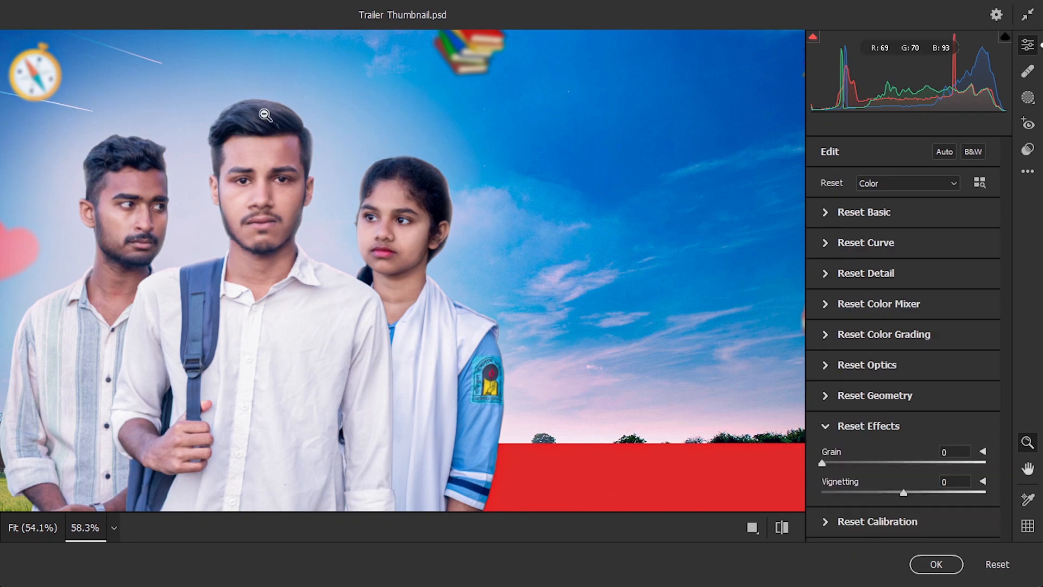
- Shift the Blue Primary hue in the Camera Raw calibration to about -9
left_click_drag(903, 504, 887, 506)
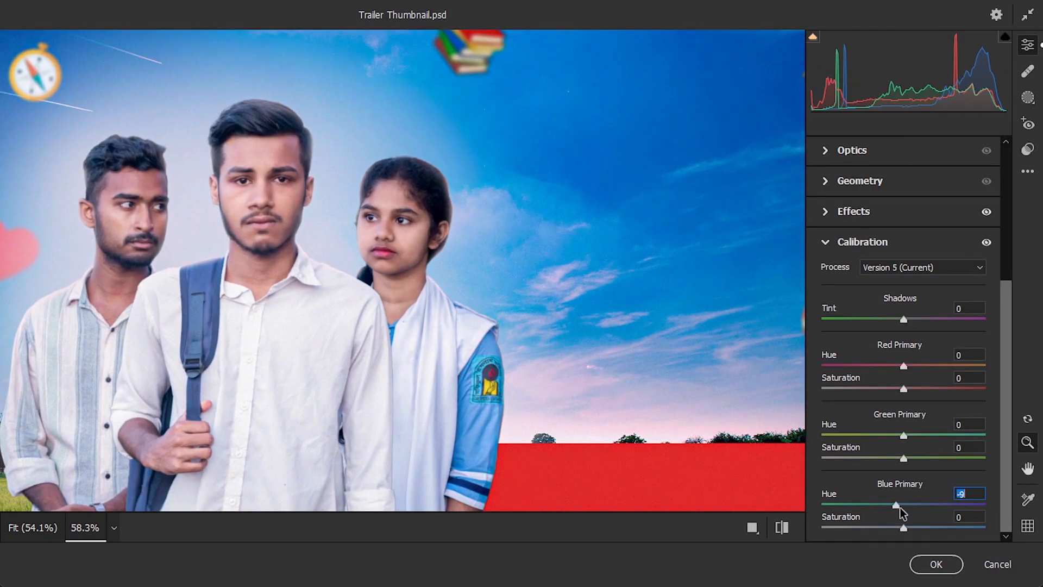